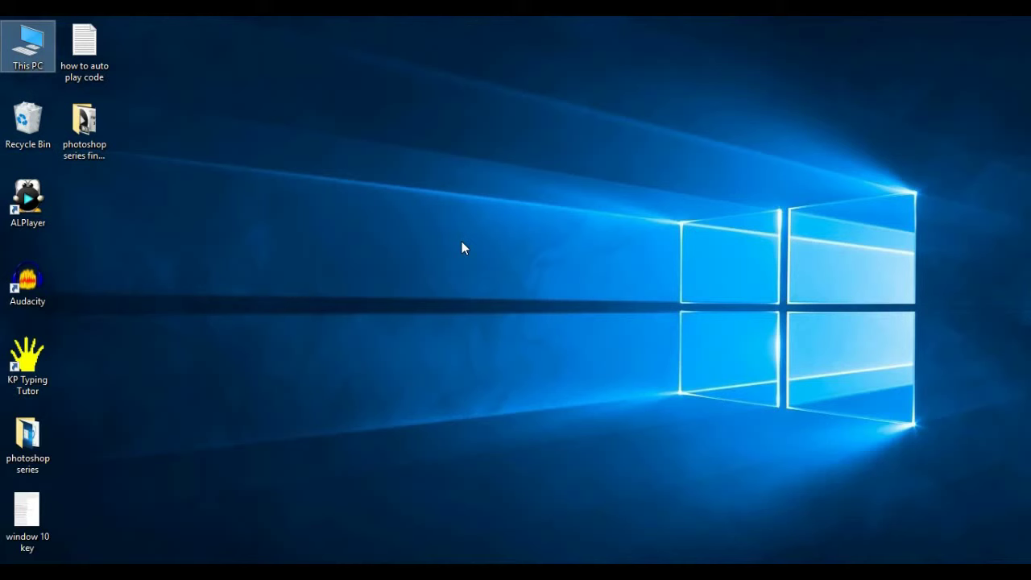
Refresh the Windows desktop twice from its right-click menu.
right_click(425, 163)
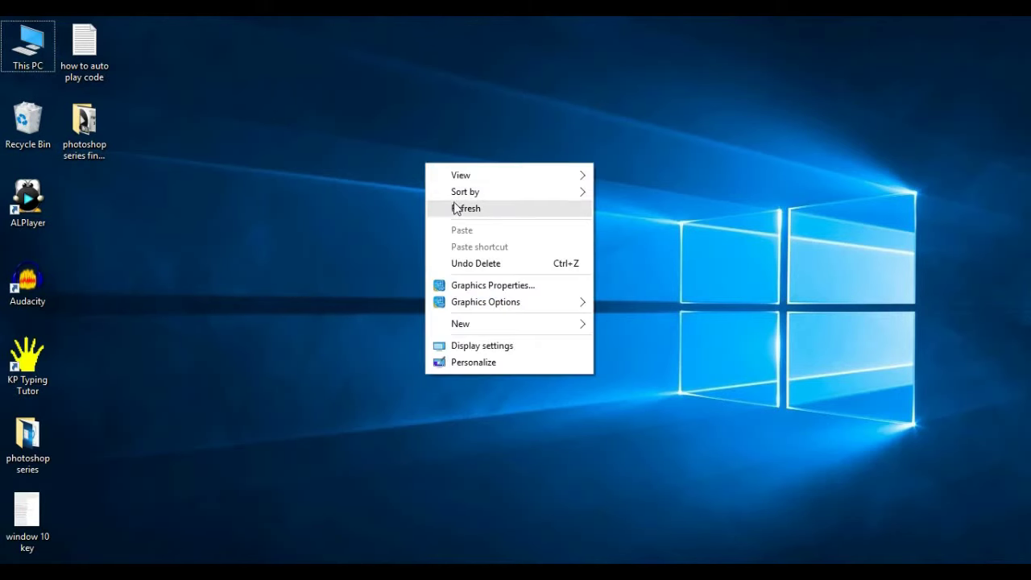
click(456, 211)
right_click(409, 132)
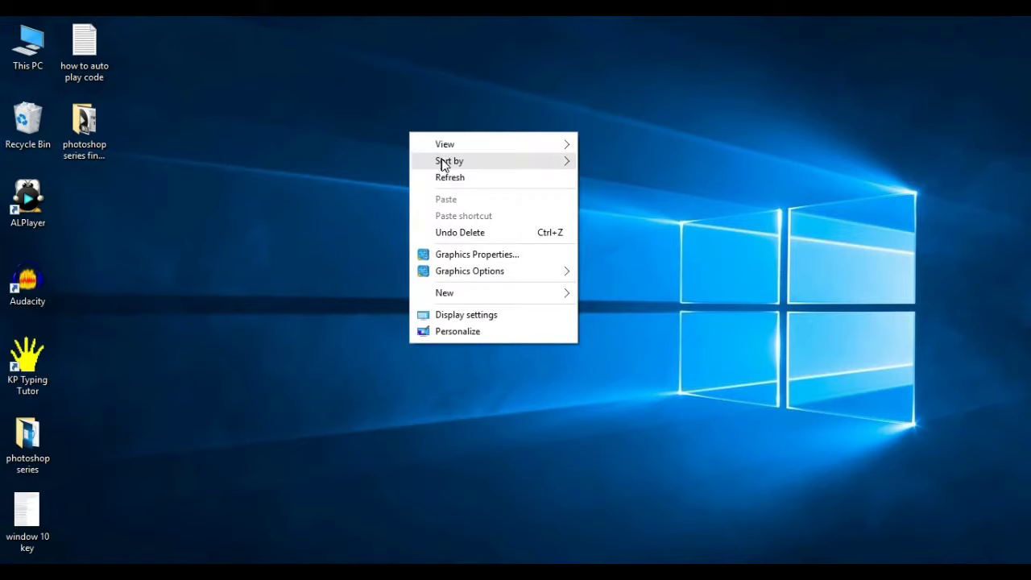
click(451, 179)
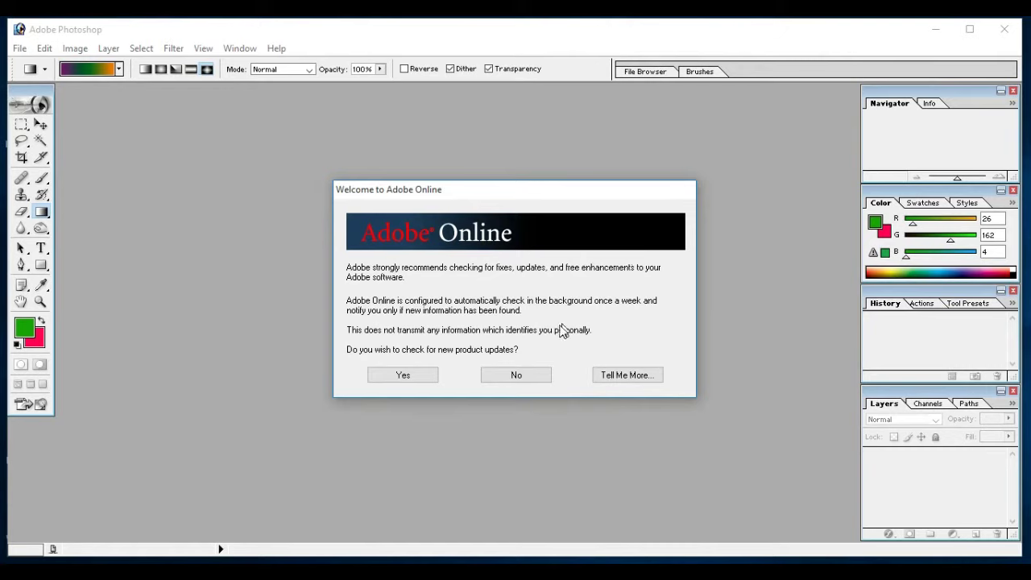
Decline the Adobe Online update check and browse the History Brush and Eraser tool variants.
click(533, 386)
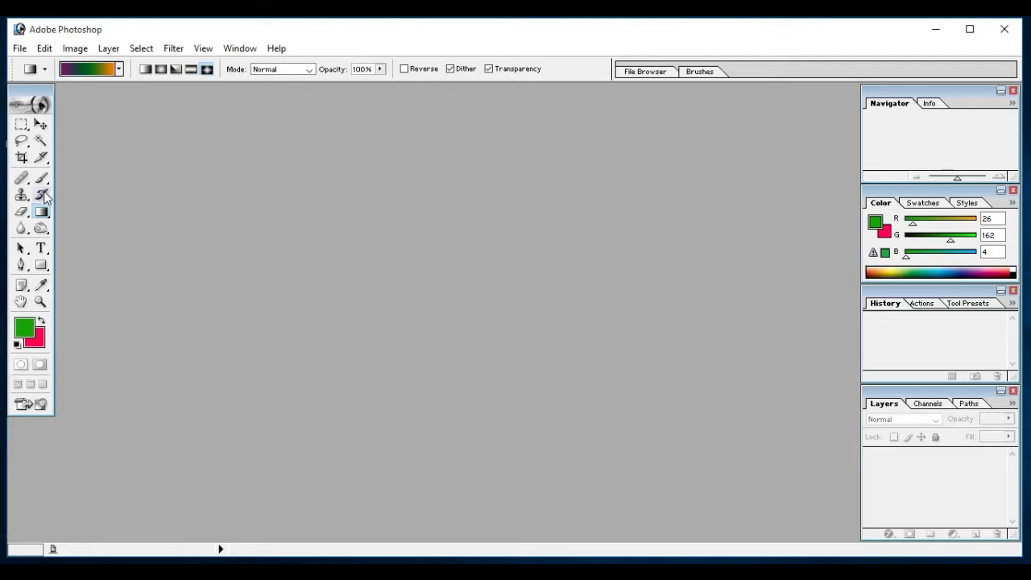
click(42, 196)
click(44, 202)
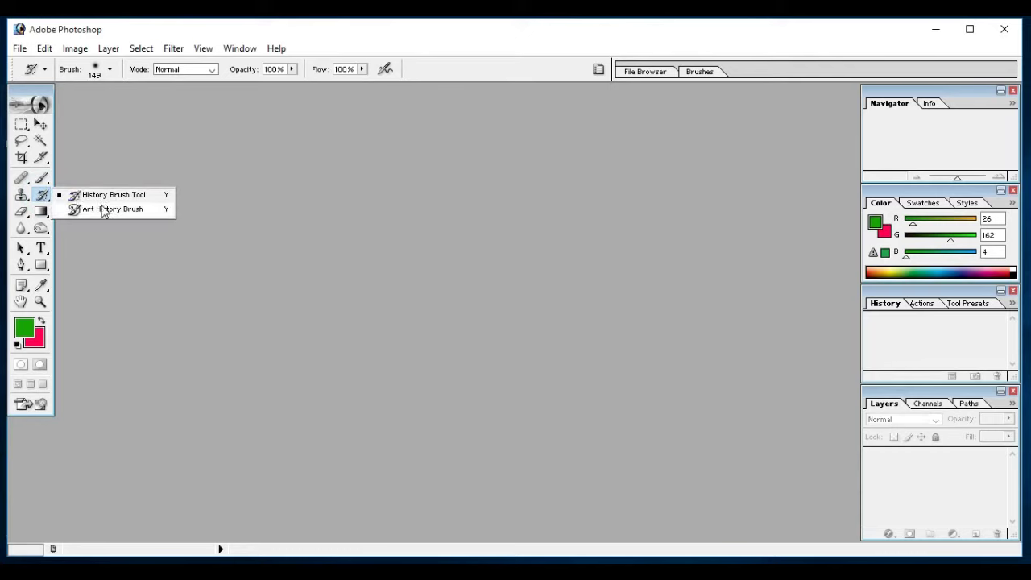
click(23, 212)
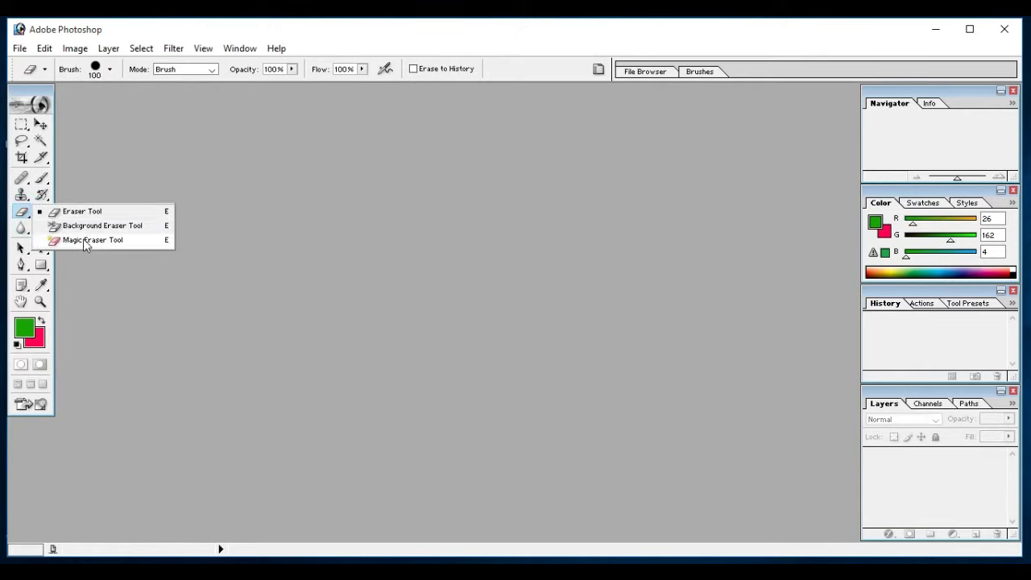
click(150, 250)
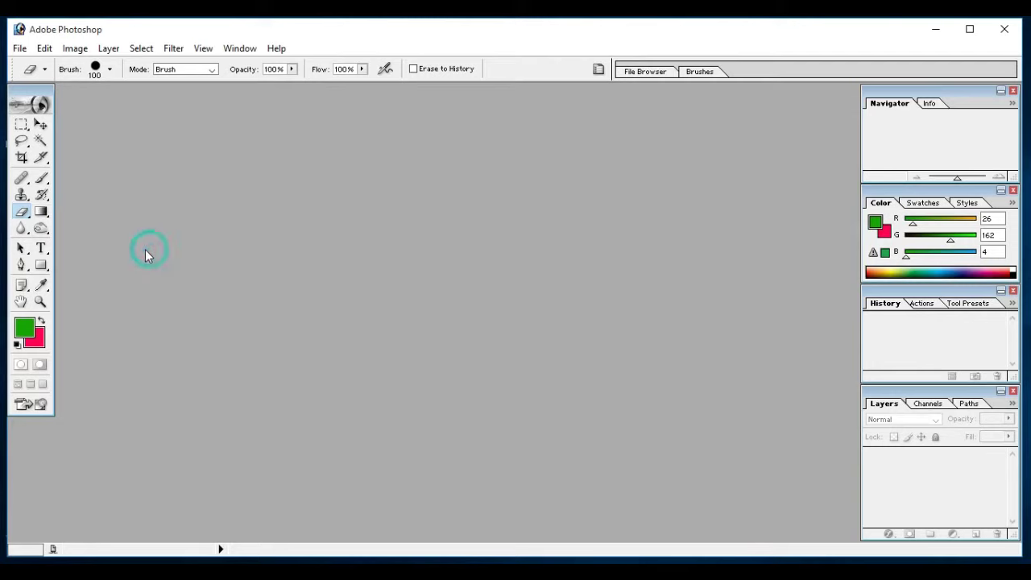
Browse the Gradient and Paint Bucket variants, then return to the History Brush Tool.
click(42, 212)
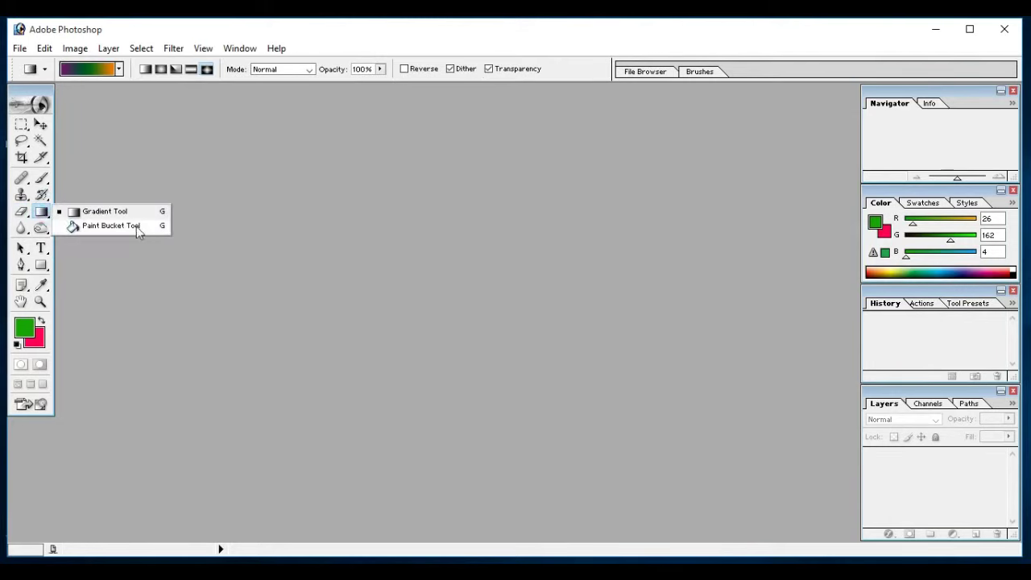
click(101, 243)
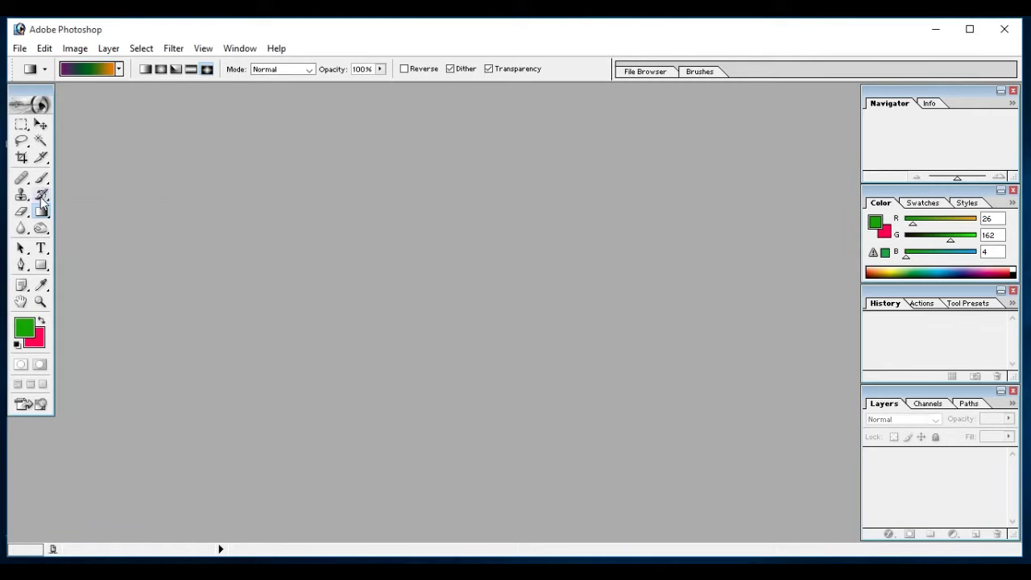
click(43, 199)
click(45, 200)
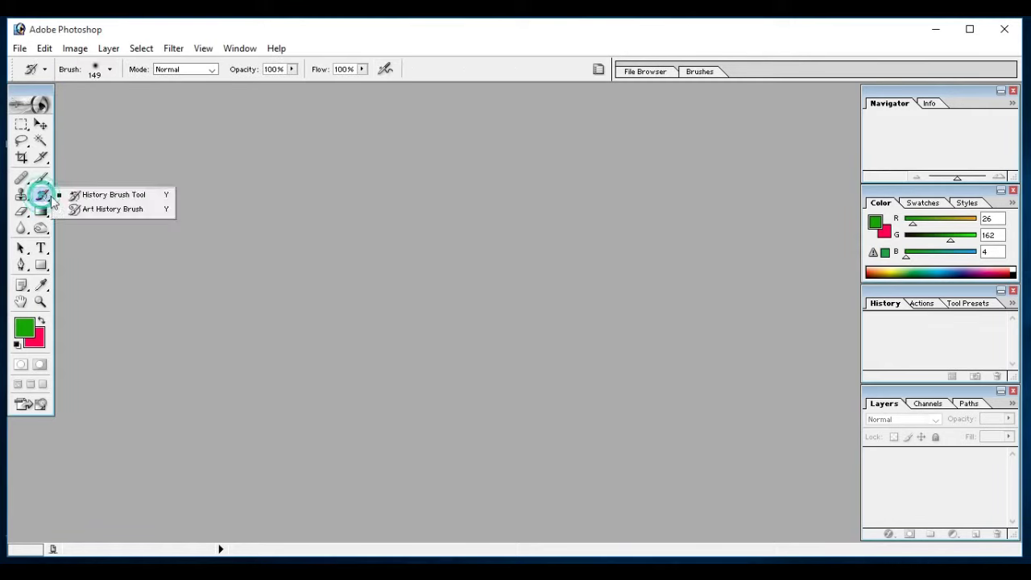
click(112, 234)
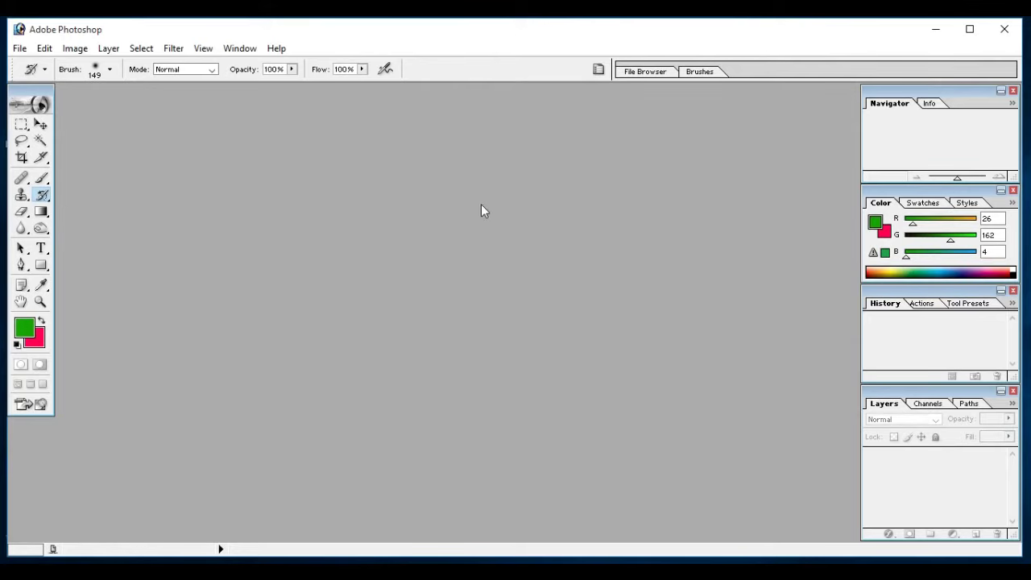
Open the Kanha photo and maximize its document window.
double_click(394, 215)
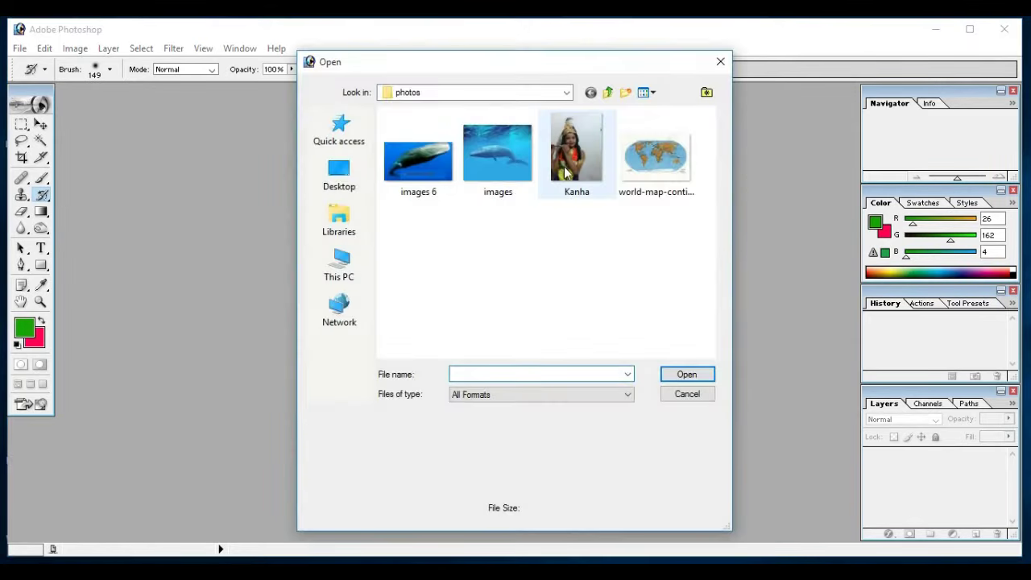
click(566, 171)
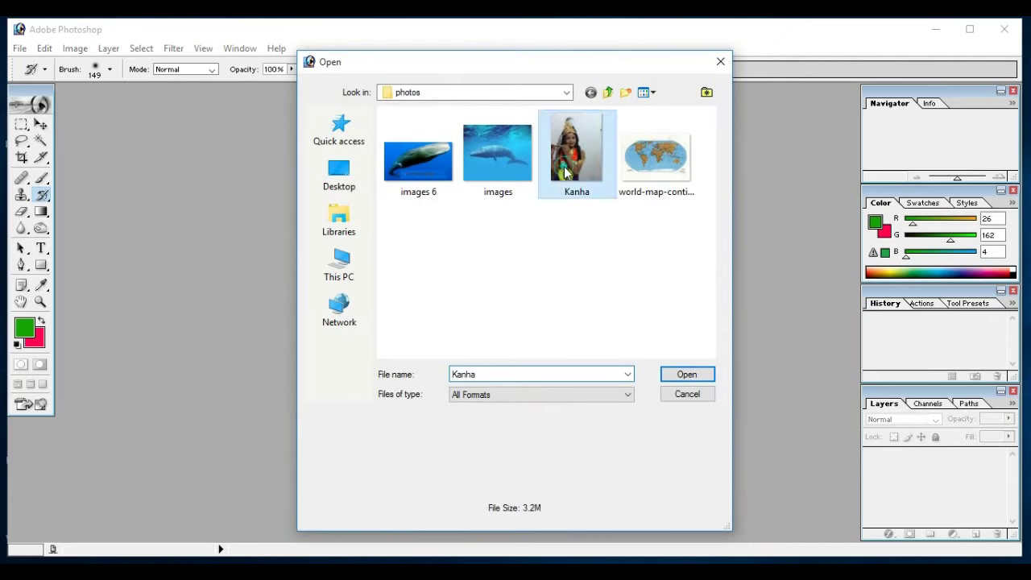
click(687, 375)
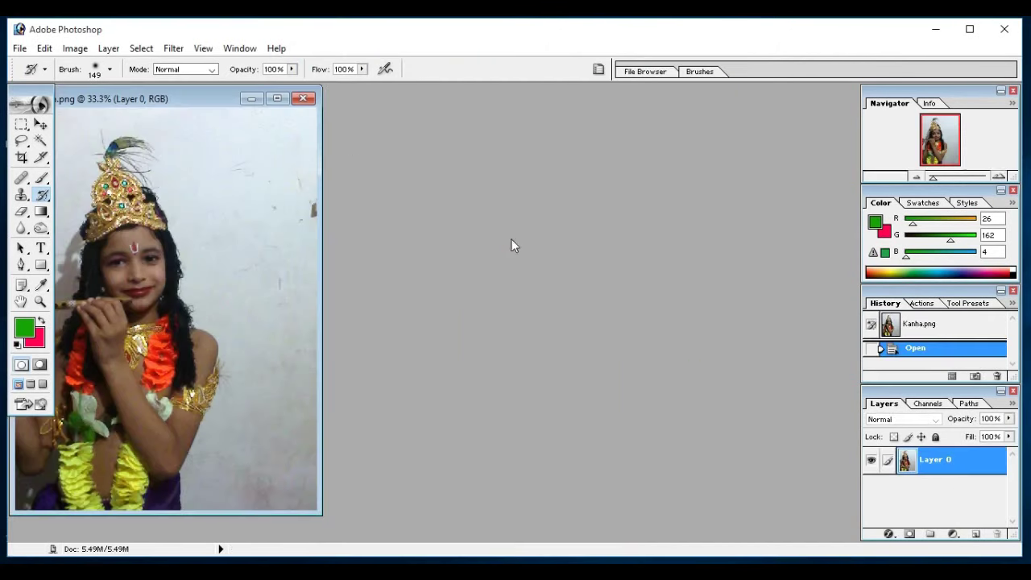
click(278, 99)
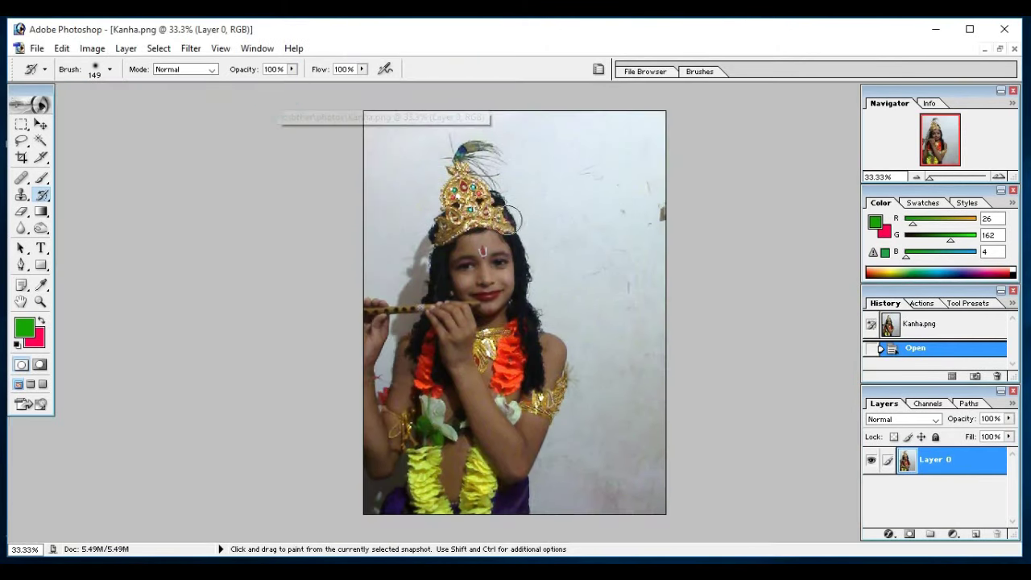
Keep the standard History Brush, then switch to the ordinary Brush tool.
right_click(43, 202)
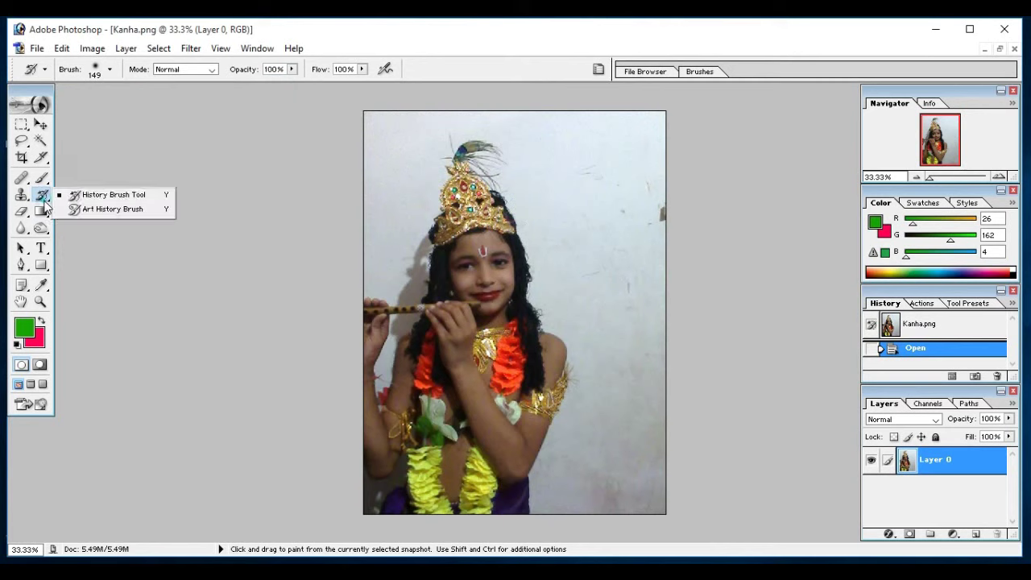
click(119, 195)
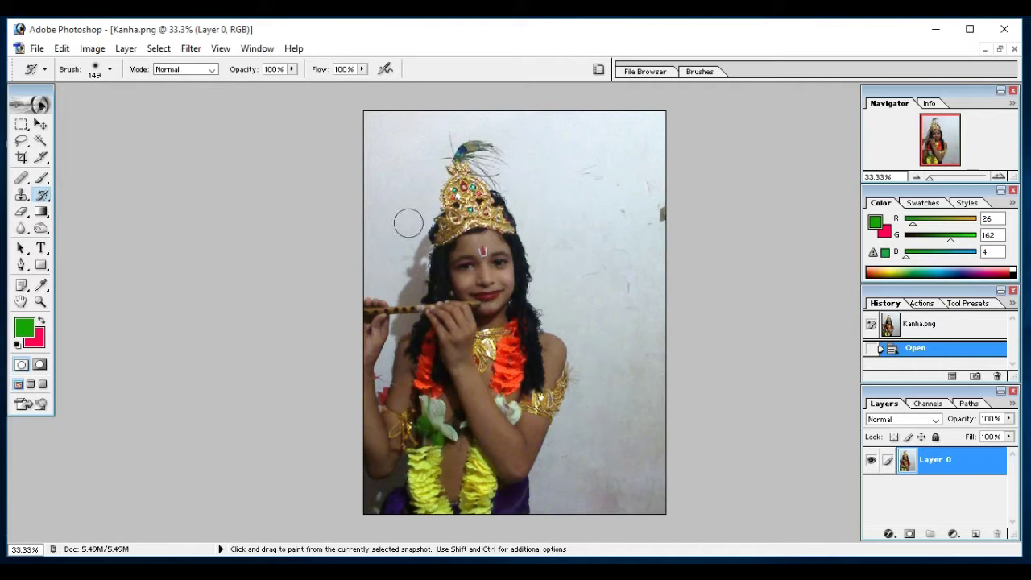
click(42, 178)
Paint a green zigzag across the face, then patch the area above the crown with pixels from below.
mouse_move(490, 222)
mouse_down()
mouse_move(463, 236)
mouse_move(532, 259)
mouse_move(632, 373)
mouse_up()
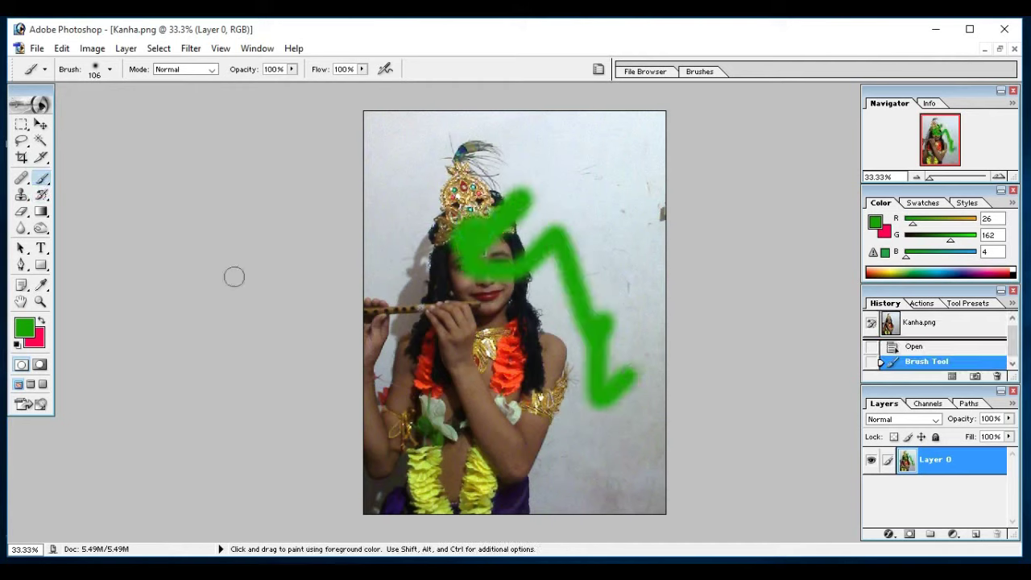
click(22, 178)
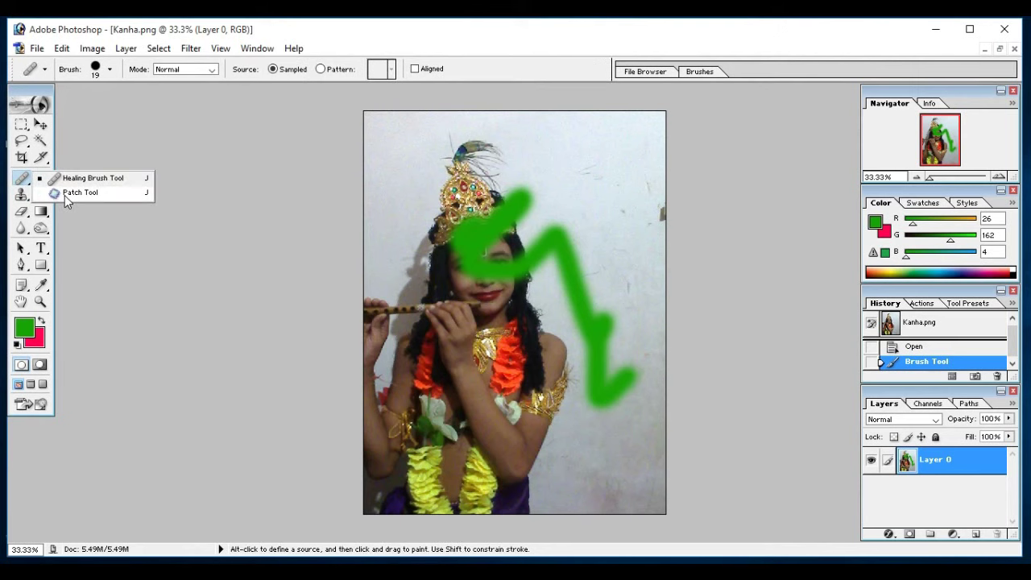
click(89, 192)
drag(477, 135, 506, 108)
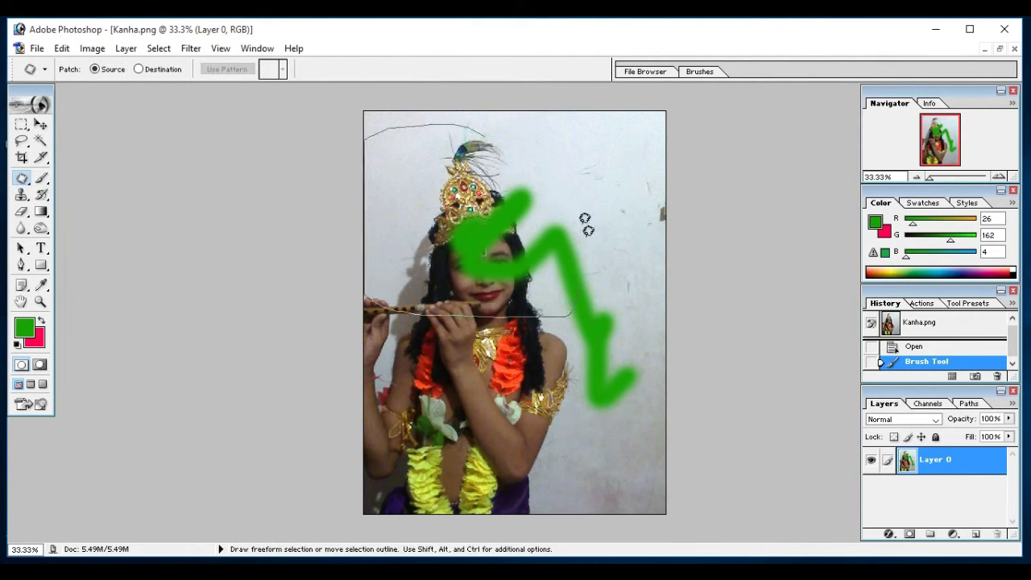
drag(475, 216, 584, 518)
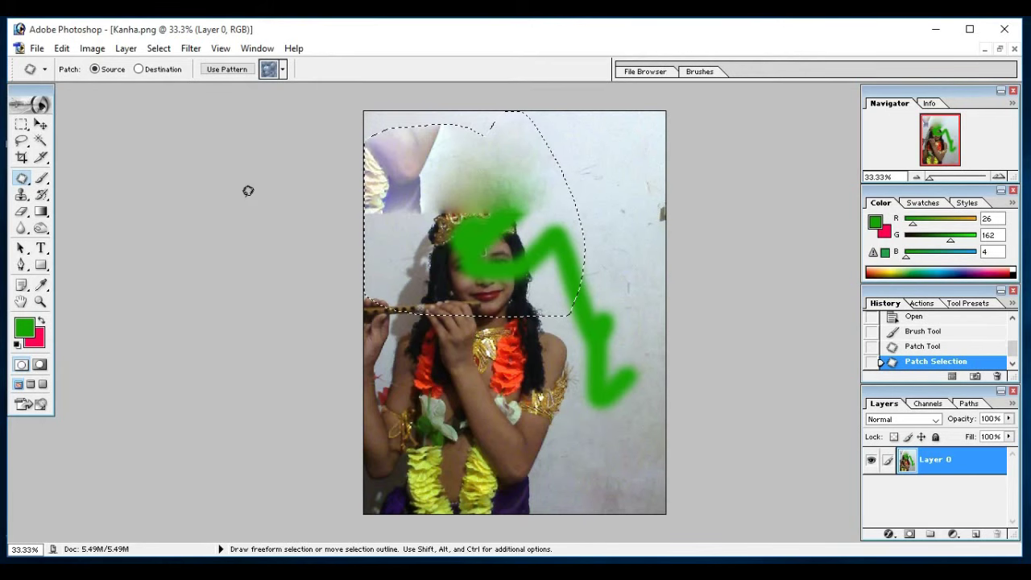
Restore the original face under the green stroke with the History Brush.
click(42, 196)
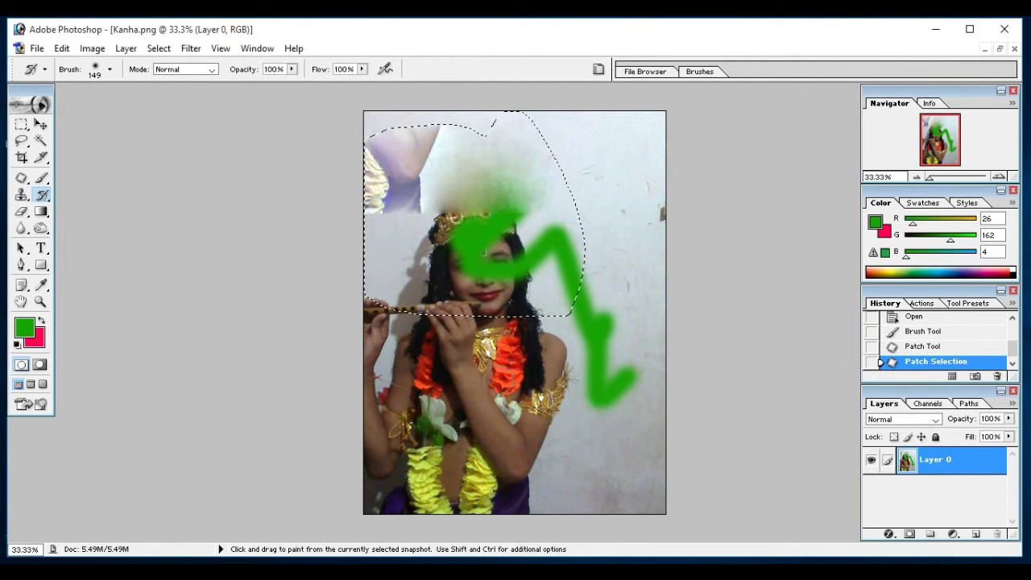
click(639, 357)
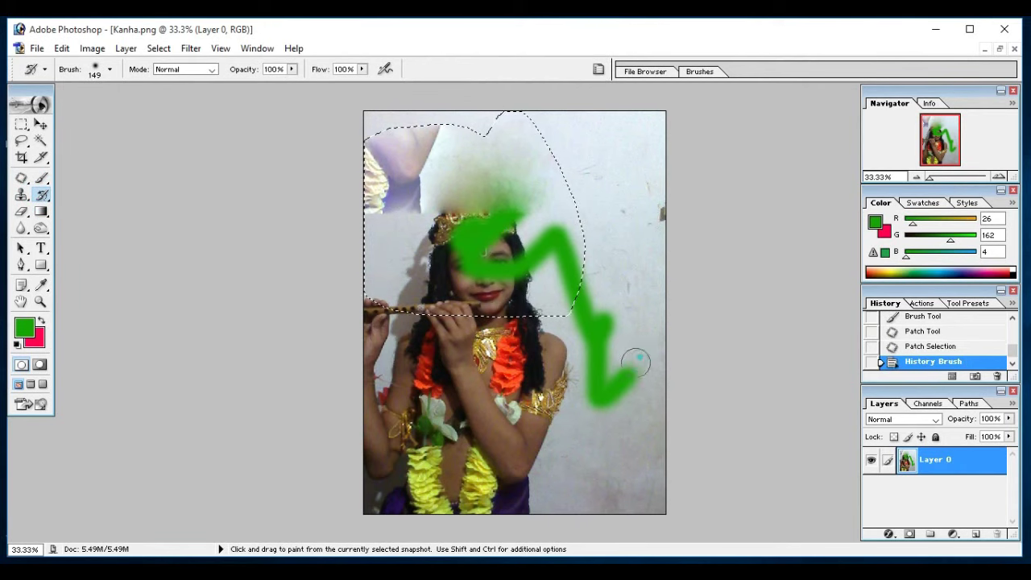
click(620, 386)
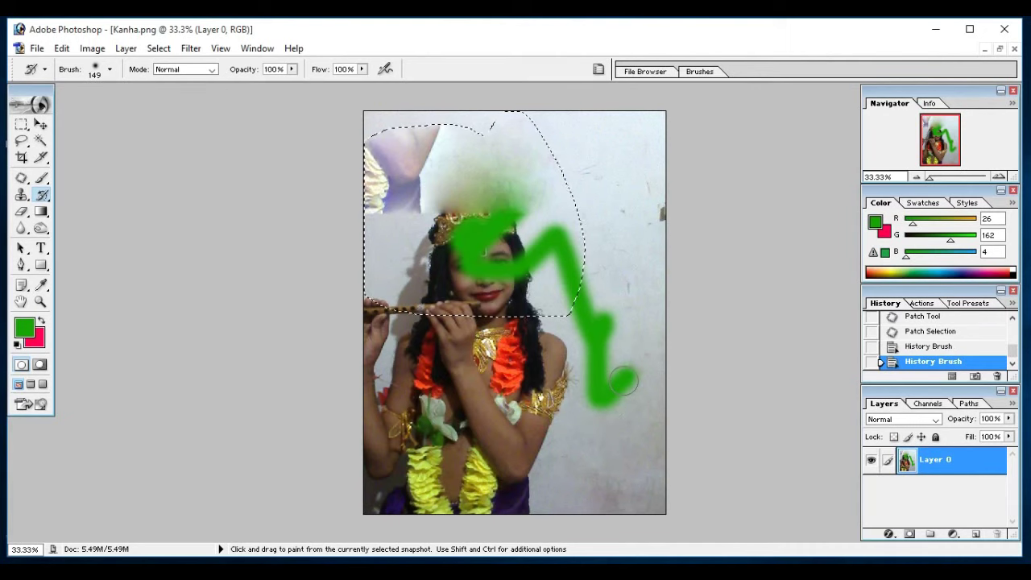
mouse_move(572, 378)
mouse_down()
mouse_move(576, 228)
mouse_move(499, 269)
mouse_move(455, 249)
mouse_up()
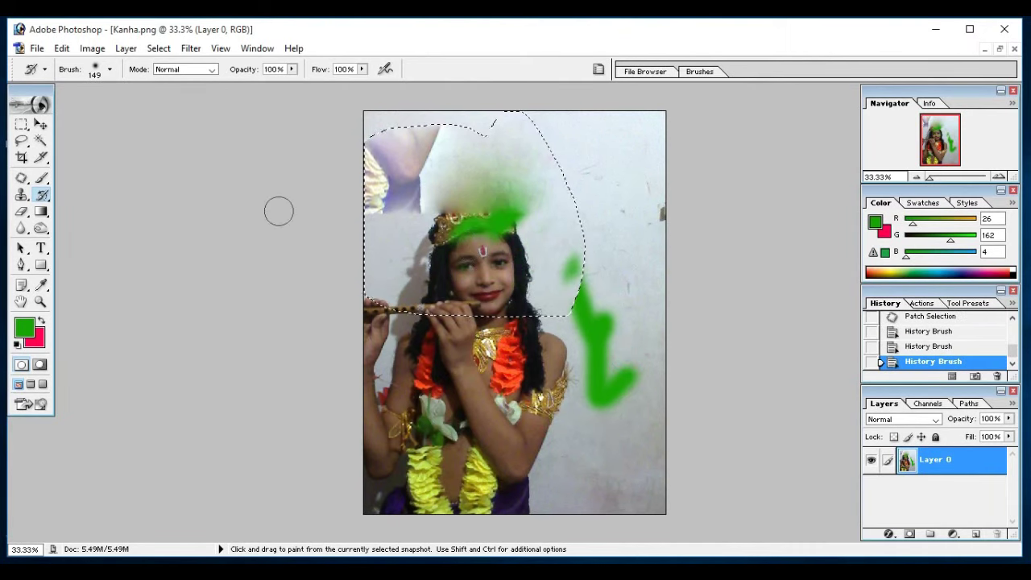
Clear the selection and History-brush the green off the wall and crown.
click(21, 125)
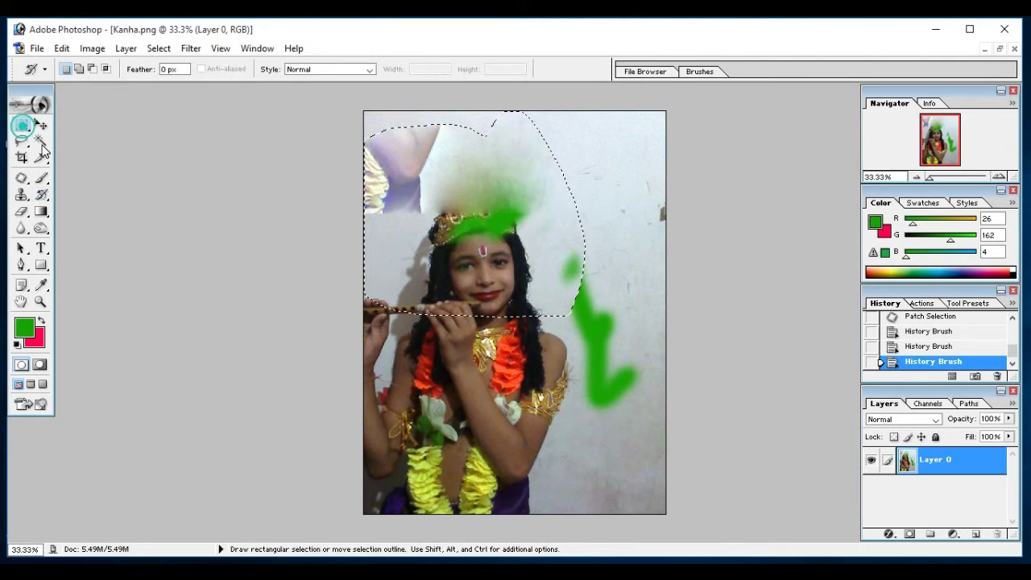
click(471, 395)
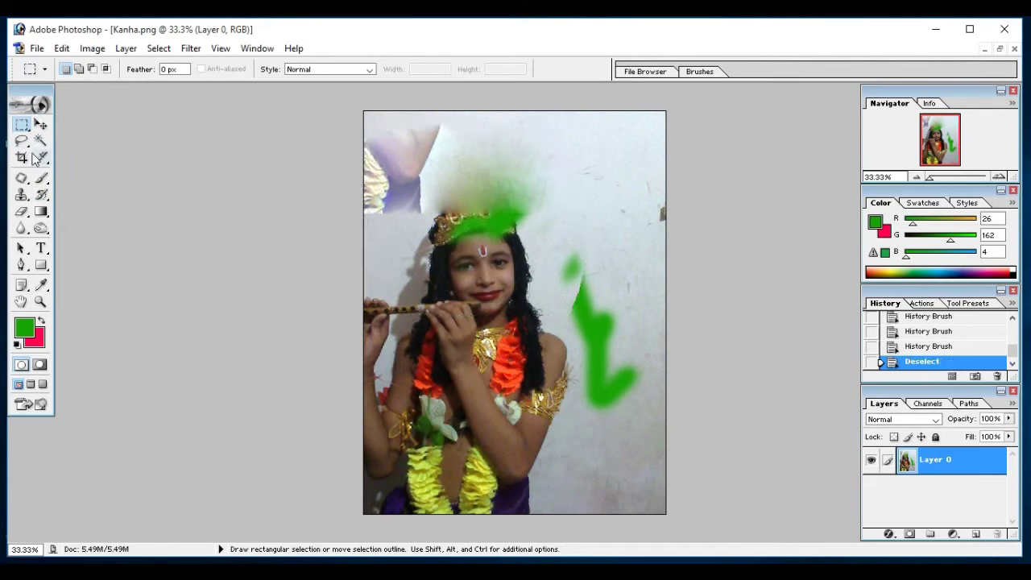
click(41, 194)
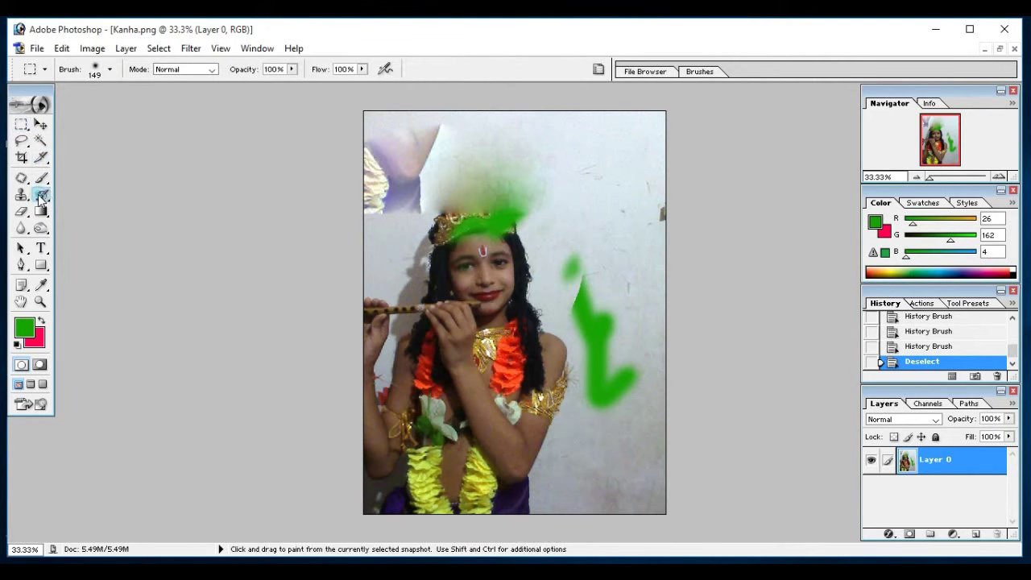
mouse_move(620, 383)
mouse_down()
mouse_move(583, 360)
mouse_move(605, 281)
mouse_move(571, 267)
mouse_up()
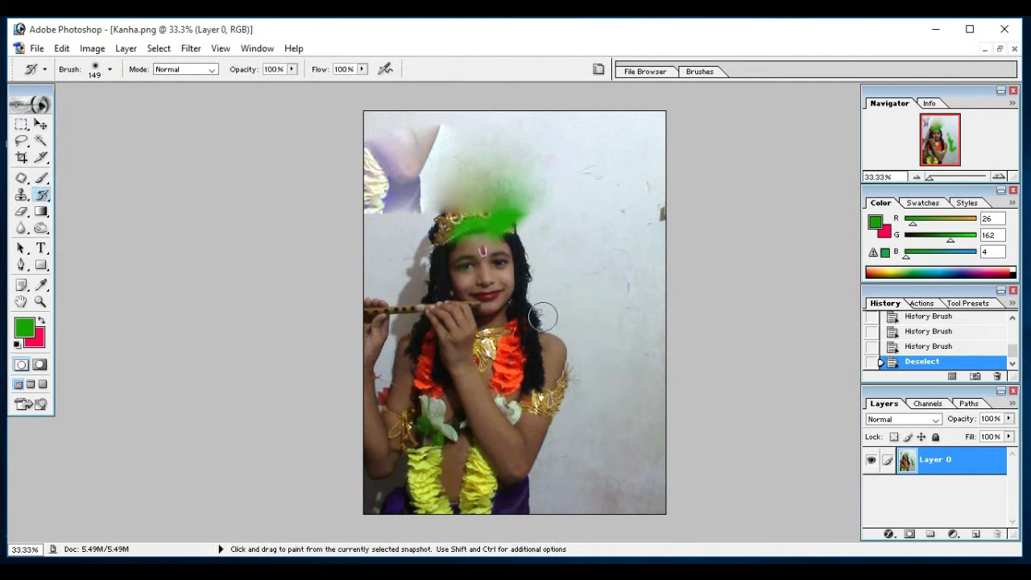
mouse_move(516, 185)
mouse_down()
mouse_move(447, 257)
mouse_move(526, 228)
mouse_up()
Enlarge the brush to 261 px and restore the smeared top-left corner.
right_click(515, 279)
drag(613, 314, 638, 311)
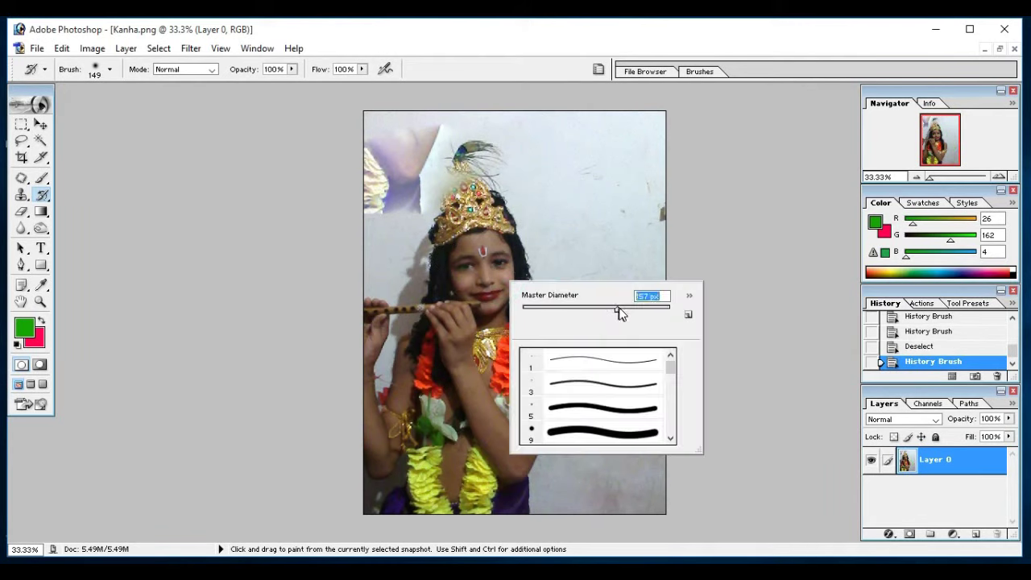
key(Return)
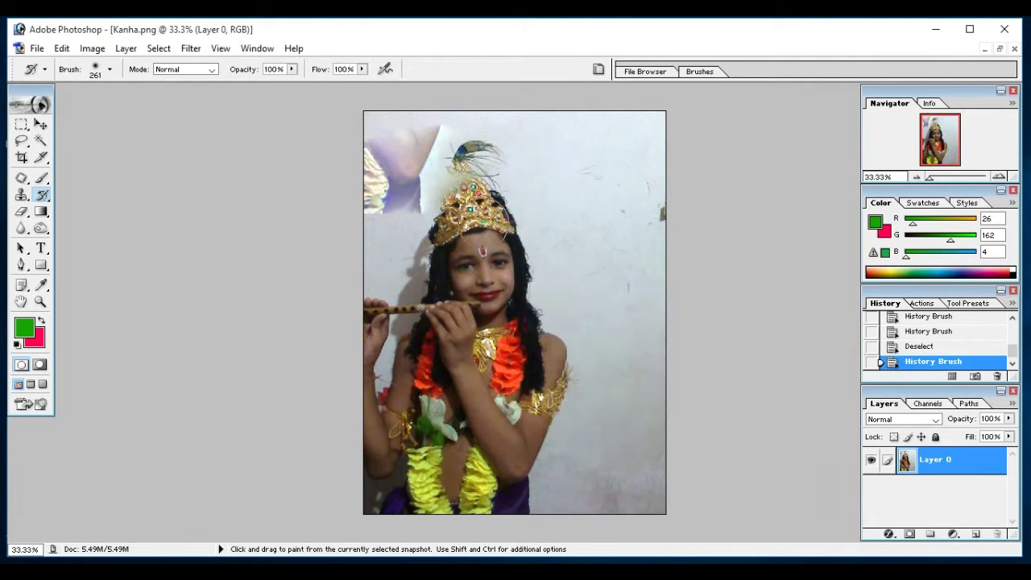
drag(305, 155, 451, 141)
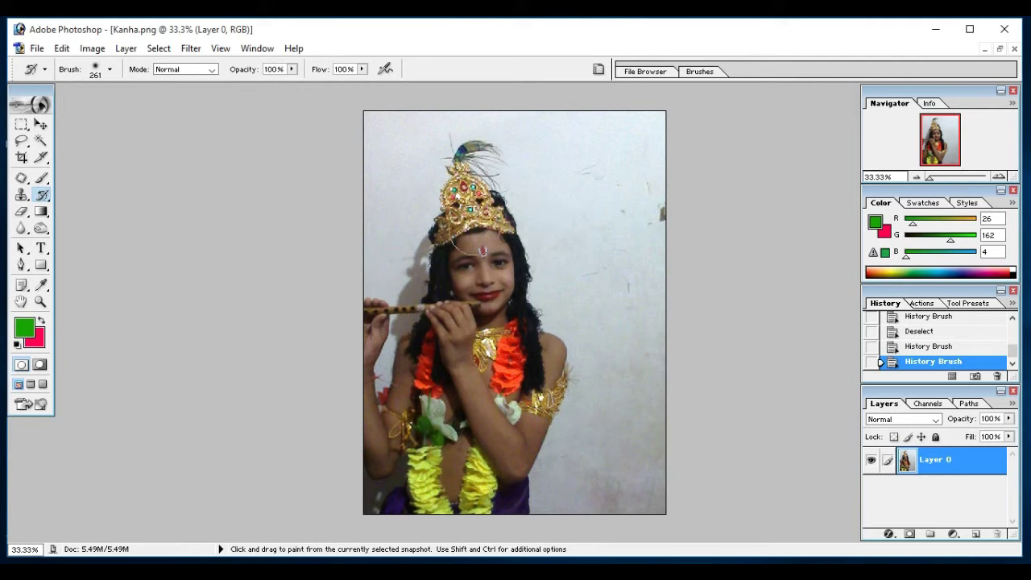
click(43, 179)
drag(476, 242, 421, 233)
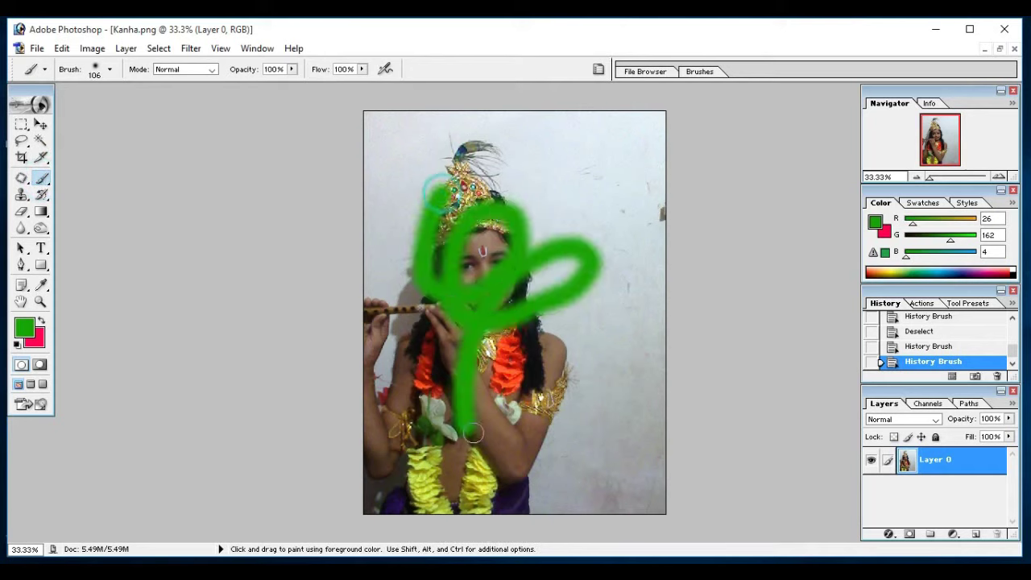
double_click(274, 69)
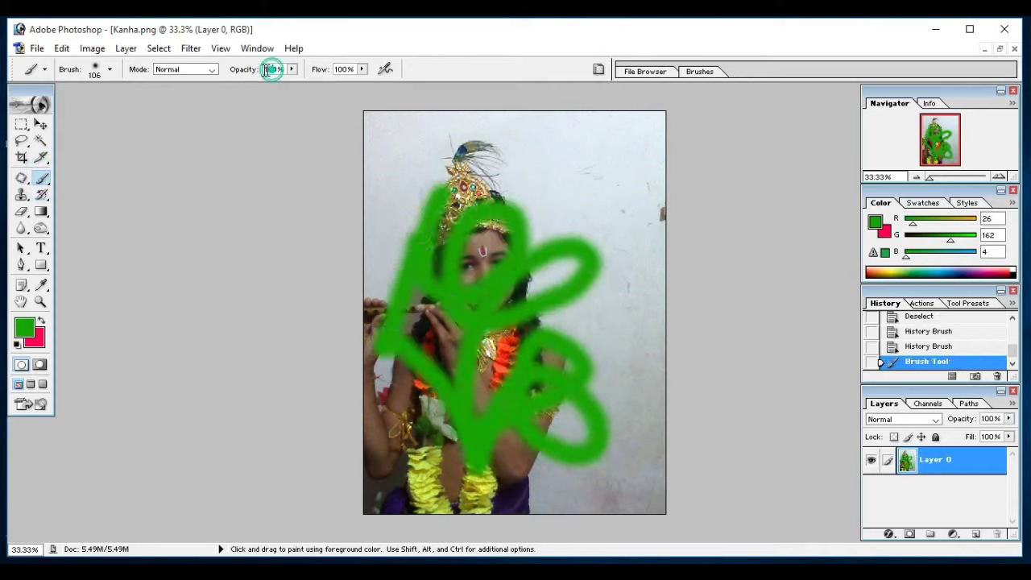
text(50)
double_click(344, 70)
click(39, 199)
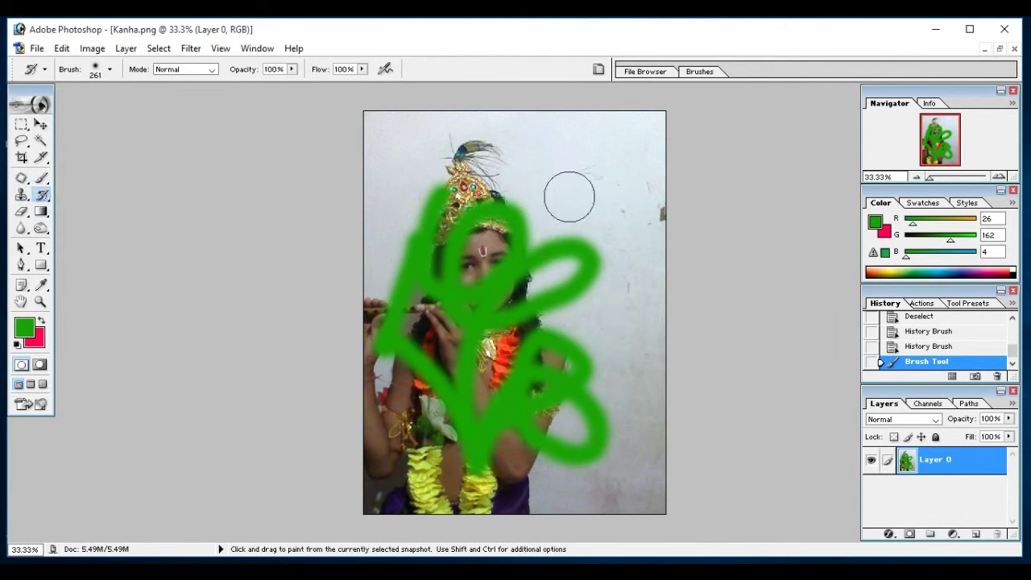
mouse_move(427, 214)
mouse_down()
mouse_move(395, 363)
mouse_move(403, 347)
mouse_move(426, 369)
mouse_move(510, 330)
mouse_move(575, 218)
mouse_move(601, 260)
mouse_up()
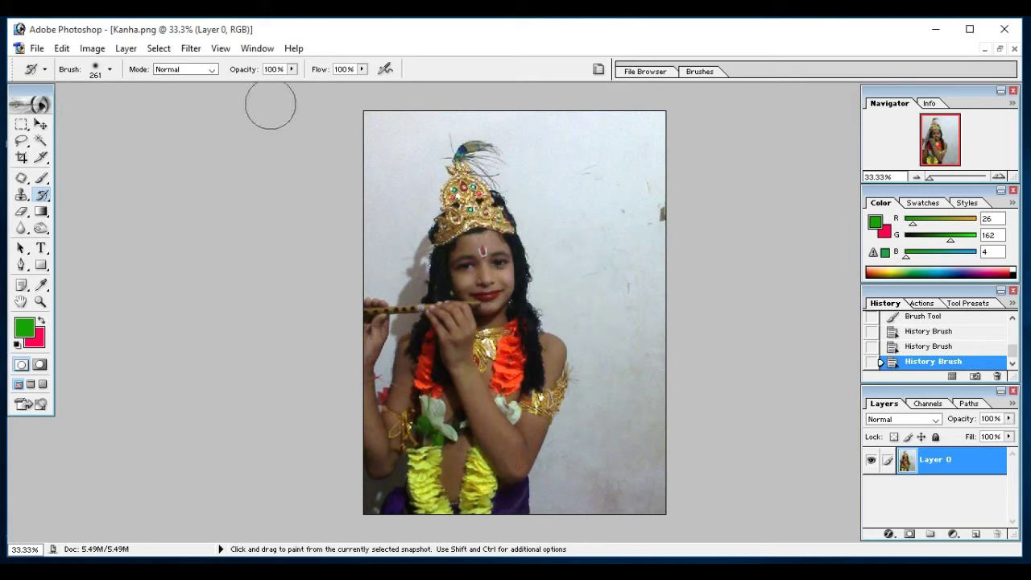
double_click(268, 70)
double_click(341, 69)
click(343, 69)
click(43, 197)
click(43, 178)
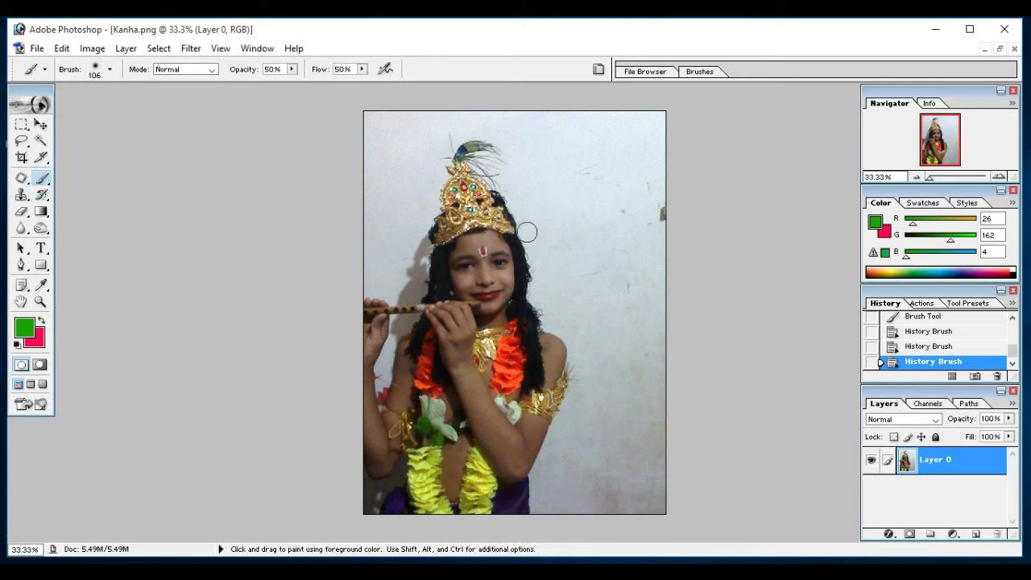
double_click(272, 70)
text(100)
key(Return)
double_click(339, 69)
text(15)
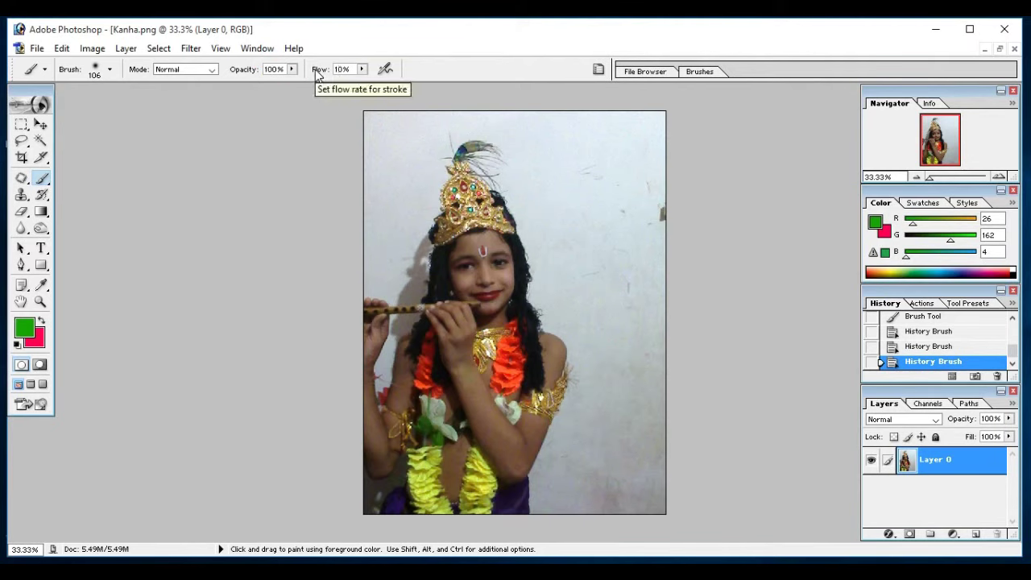
text(0)
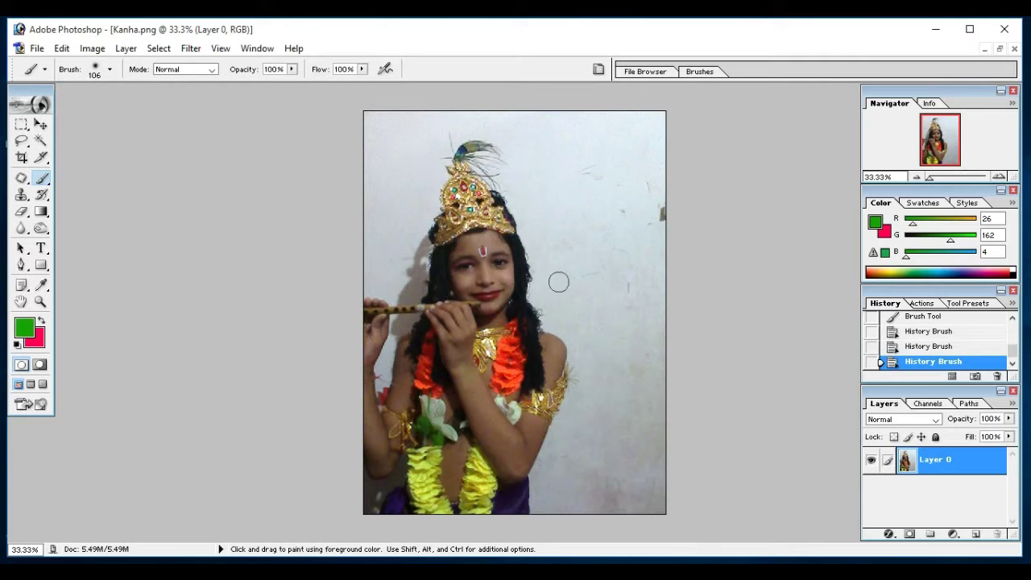
drag(508, 235, 574, 445)
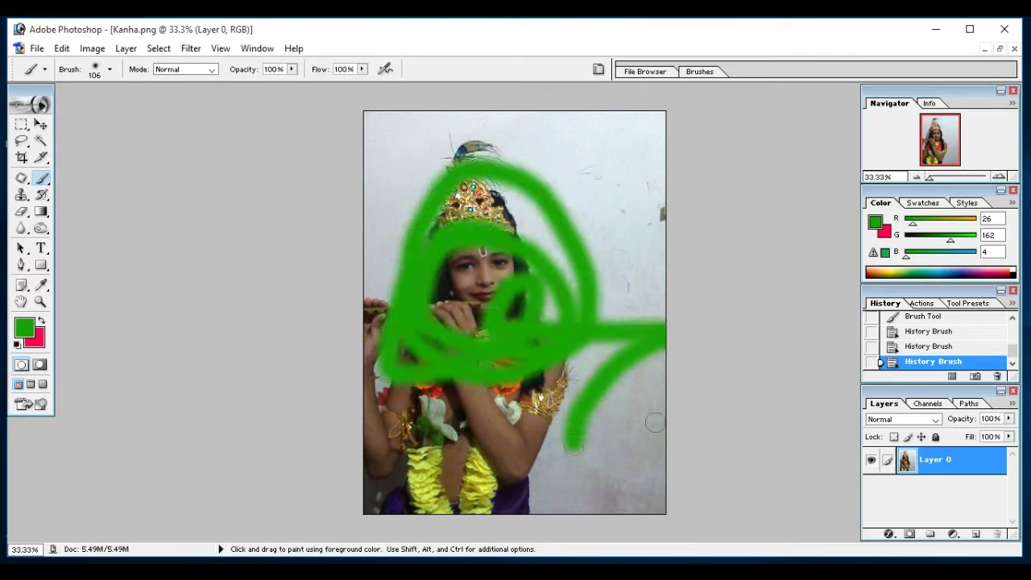
drag(654, 422, 415, 407)
click(43, 198)
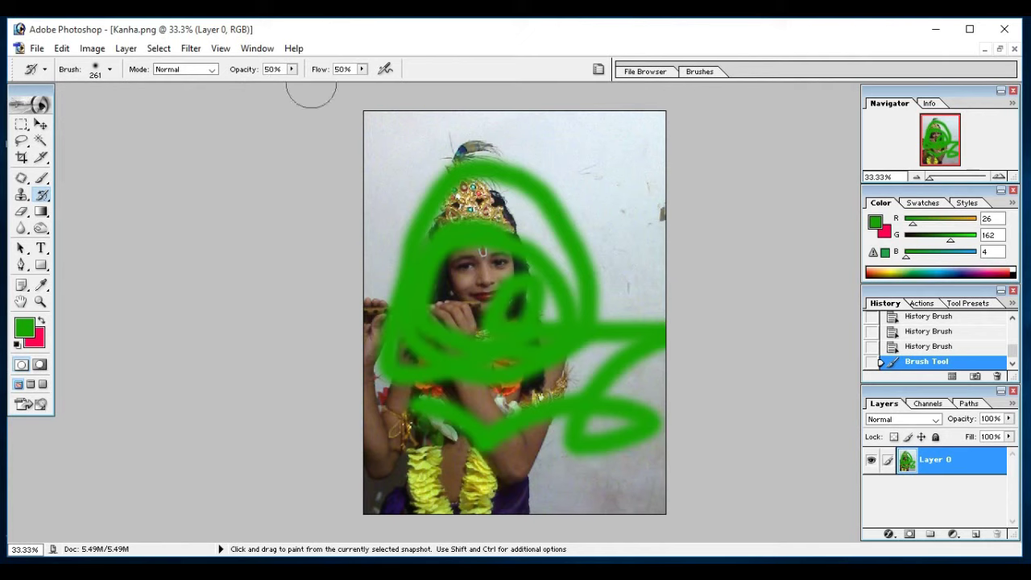
drag(427, 193, 373, 314)
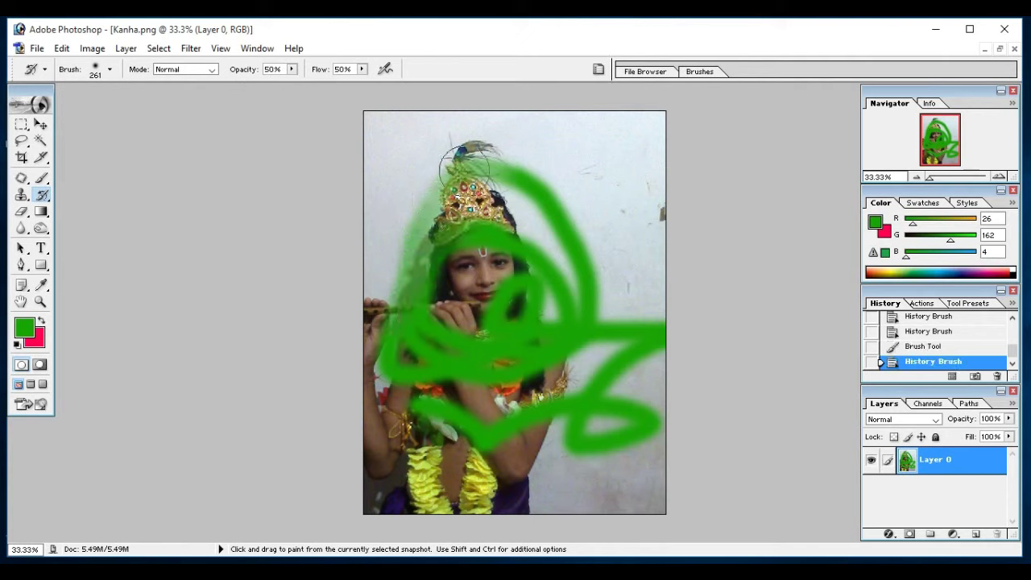
drag(463, 165, 423, 216)
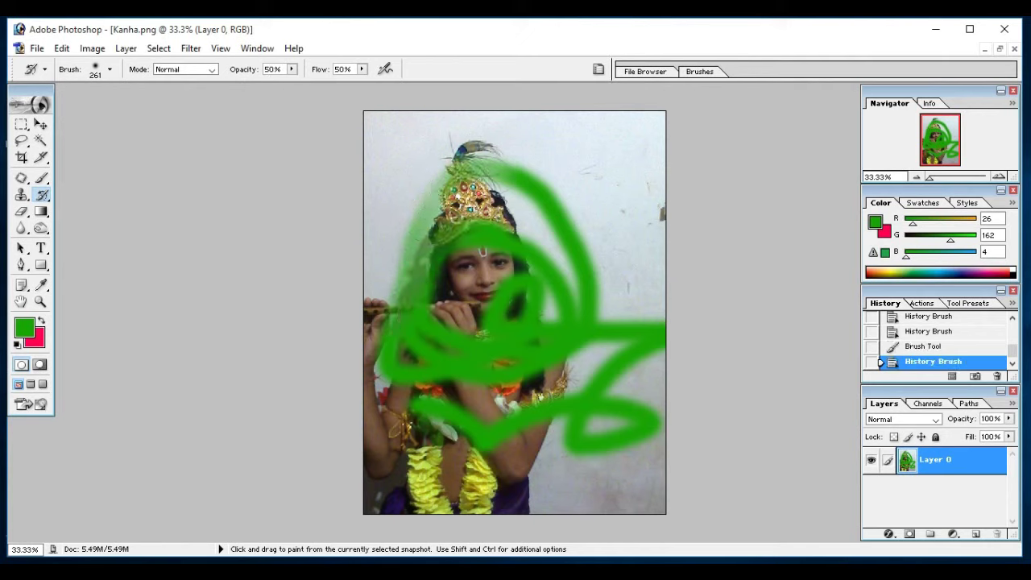
double_click(269, 68)
text(100)
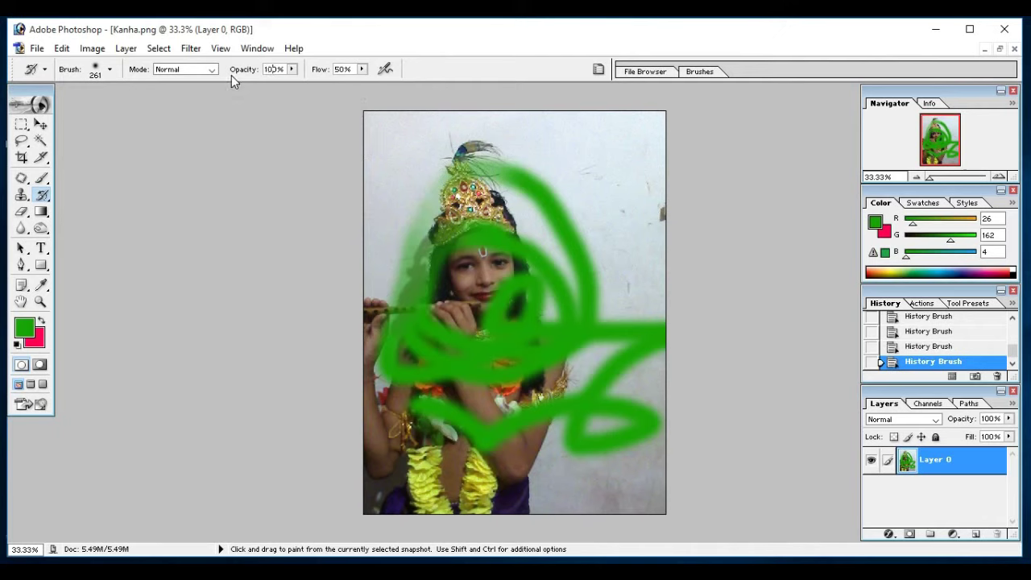
double_click(340, 69)
text(100)
mouse_move(427, 150)
mouse_down()
mouse_move(360, 294)
mouse_move(553, 459)
mouse_move(617, 232)
mouse_up()
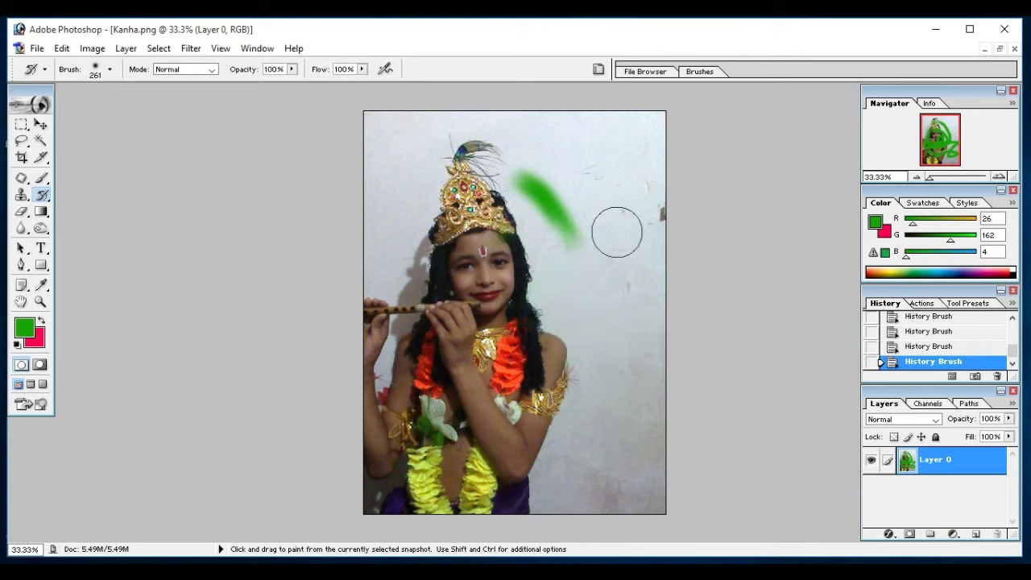
drag(617, 232, 527, 210)
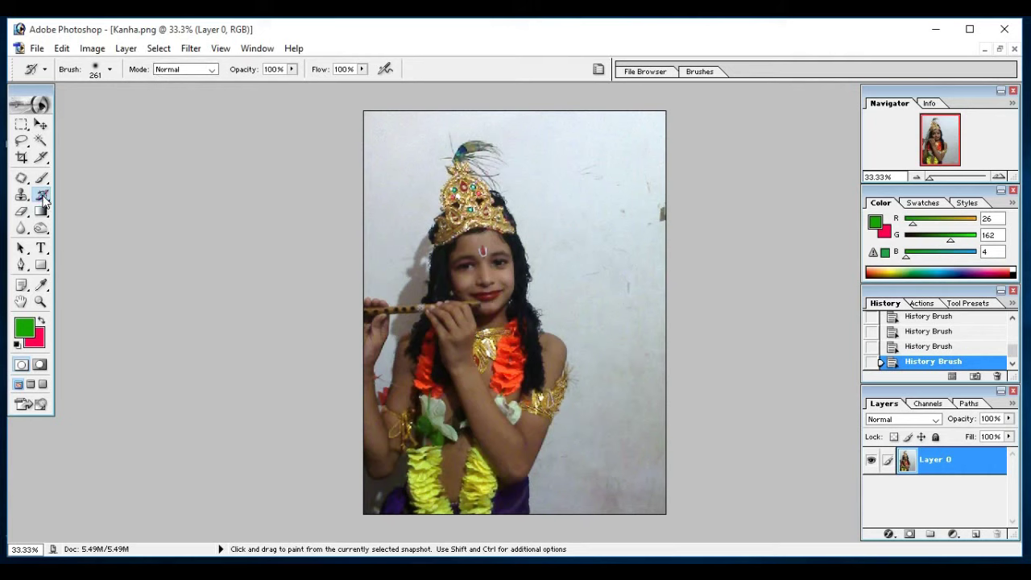
right_click(43, 198)
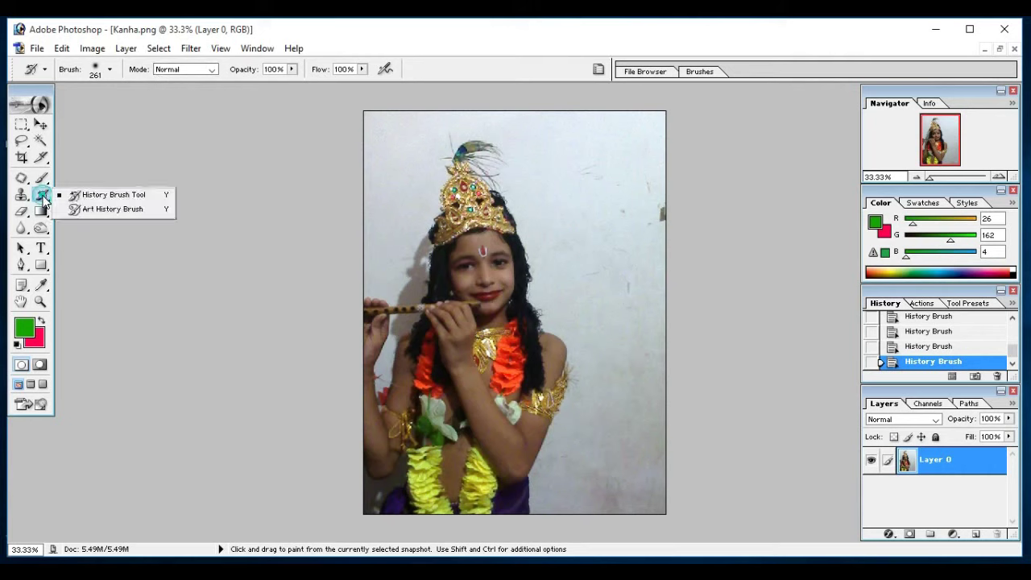
click(98, 211)
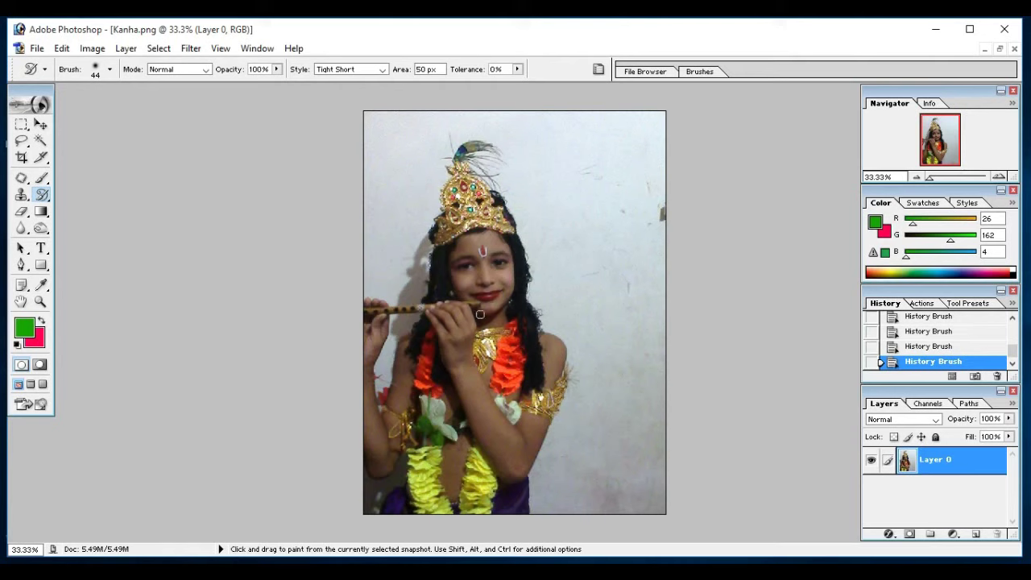
click(543, 332)
click(550, 346)
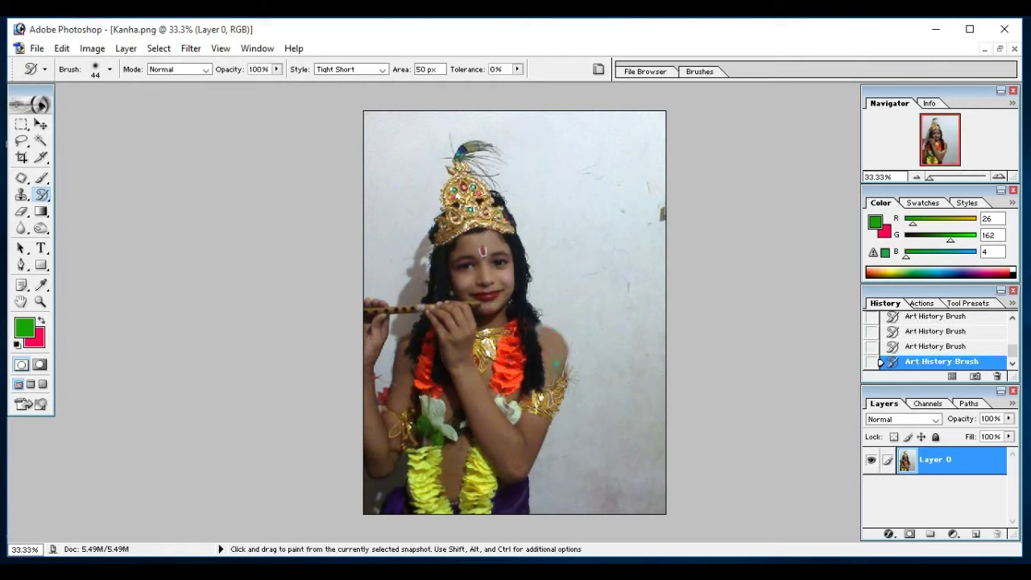
click(551, 369)
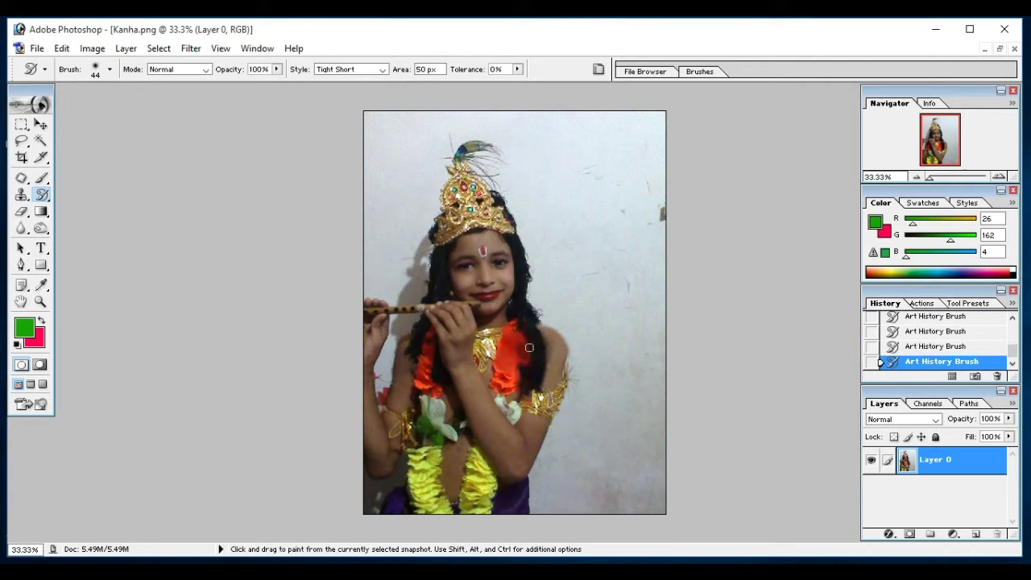
key(ctrl)
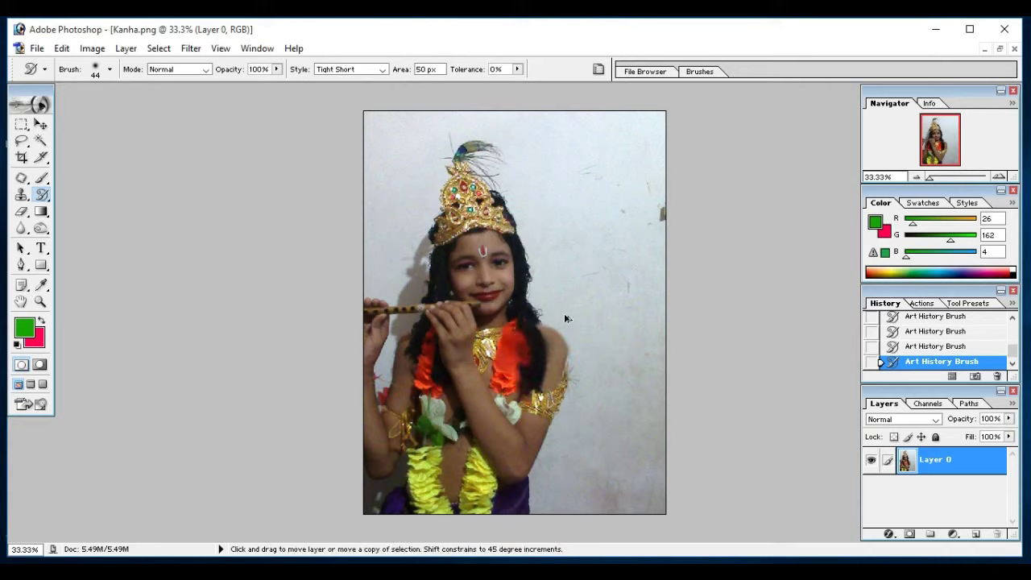
key(ctrl+z)
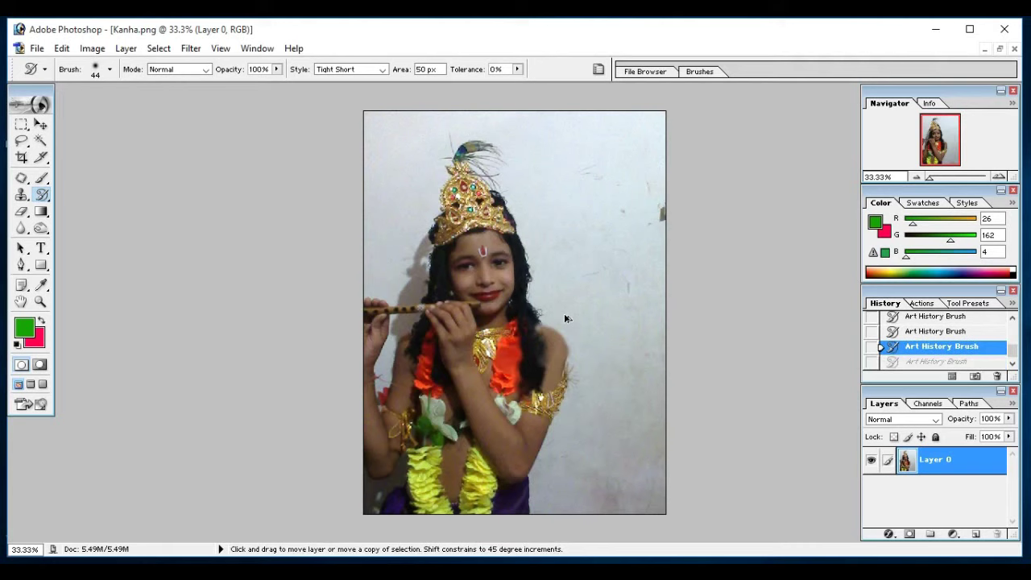
key(ctrl+alt+z)
key(ctrl+alt+z)
key(ctrl+alt+z)
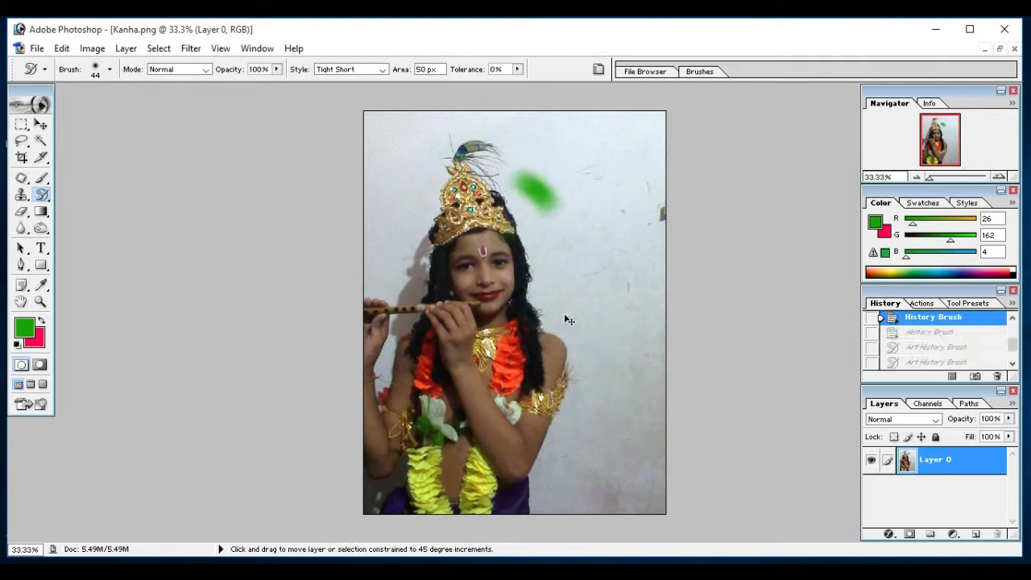
key(ctrl+shift+z)
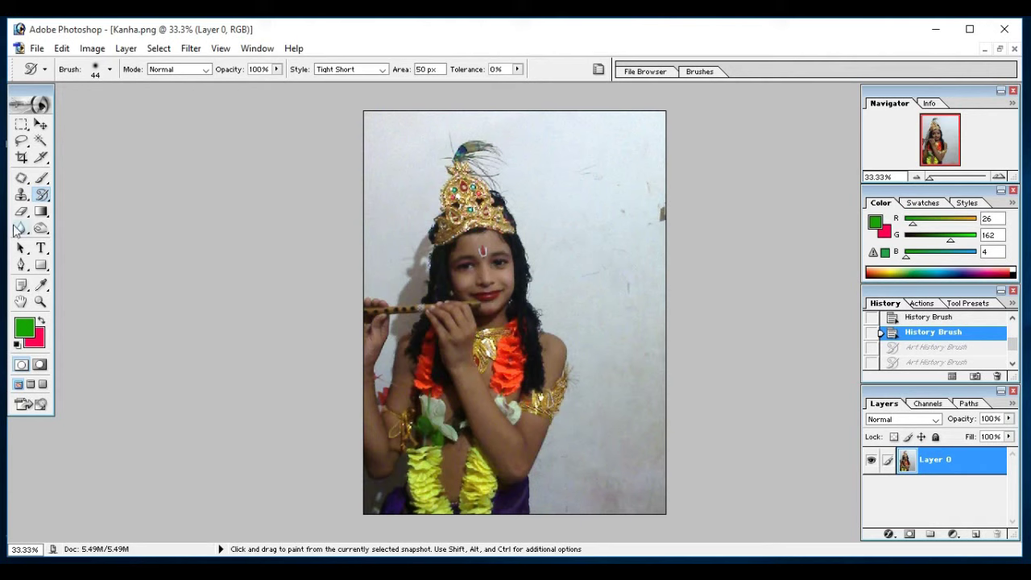
click(22, 125)
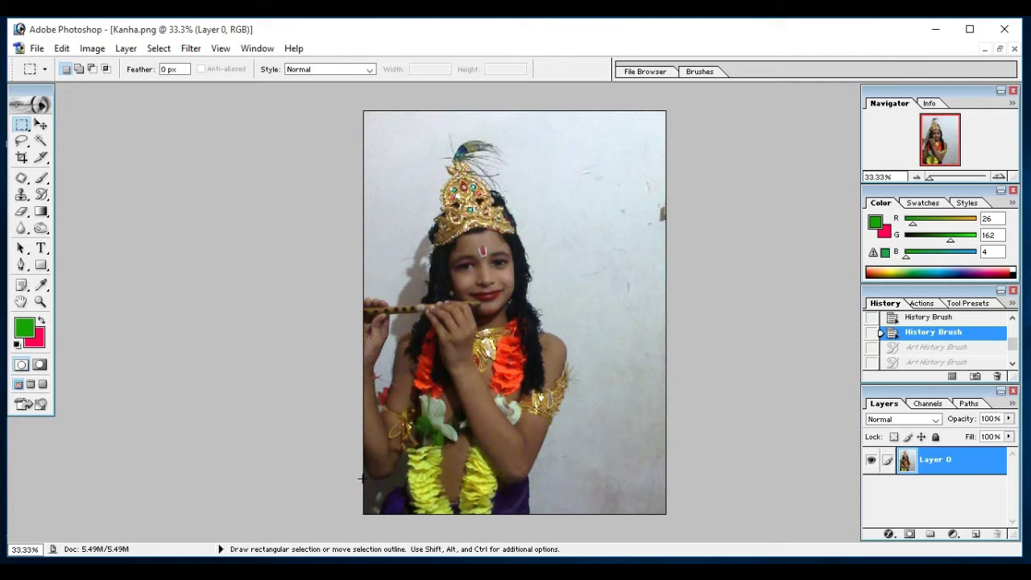
drag(363, 479, 561, 520)
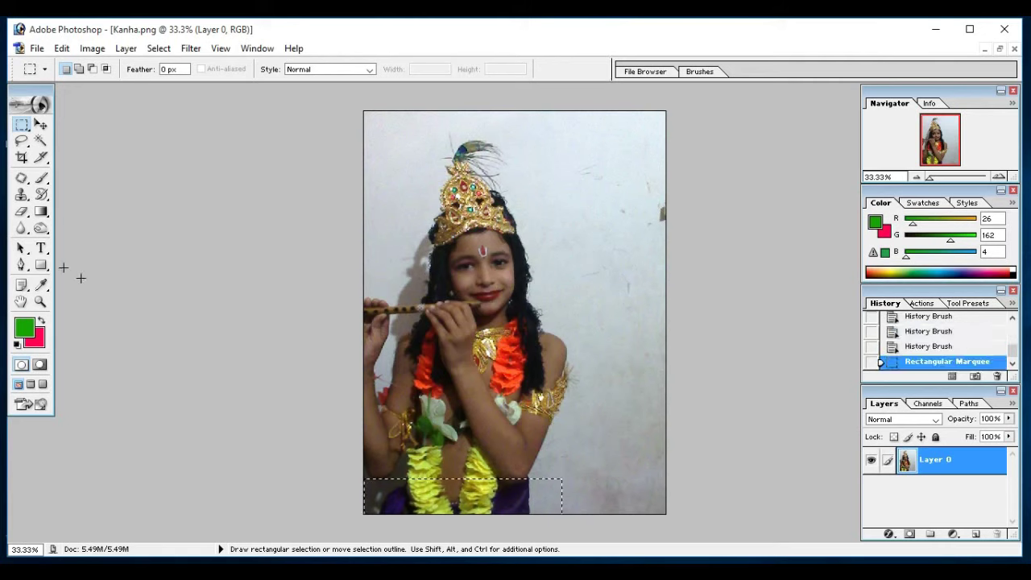
click(43, 194)
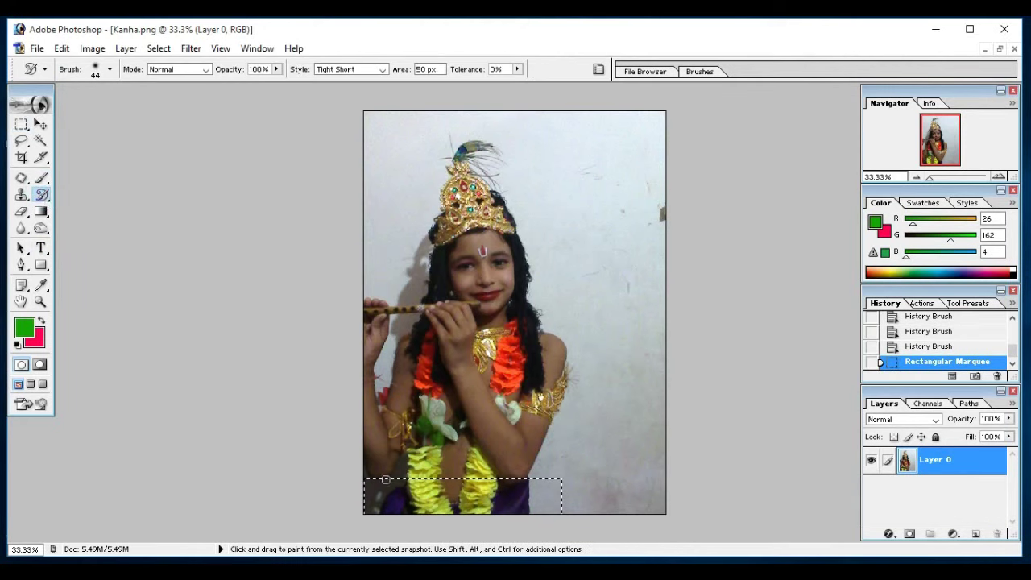
drag(386, 479, 527, 485)
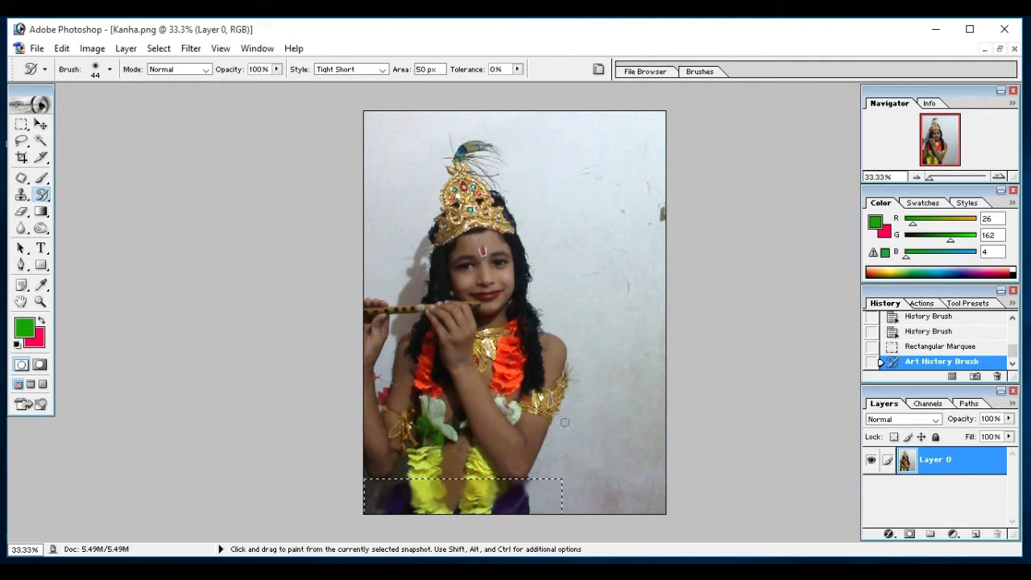
mouse_move(531, 487)
mouse_down()
mouse_move(387, 493)
mouse_move(509, 509)
mouse_up()
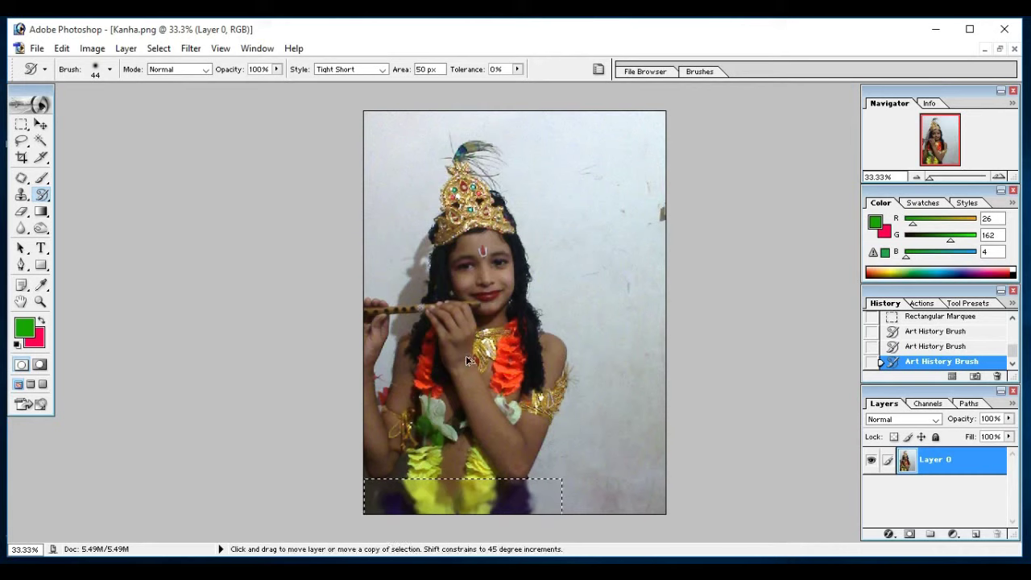
key(ctrl+z)
key(ctrl+alt+z)
key(ctrl+alt+z)
key(ctrl+alt+z)
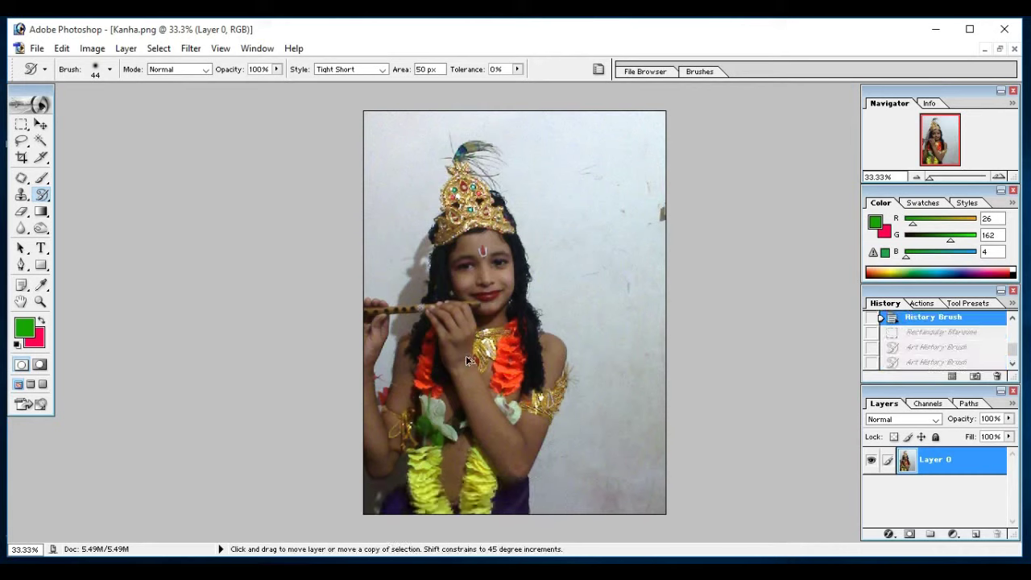
Switch to the Eraser and erase a patch of wall beside the child.
click(42, 194)
click(93, 196)
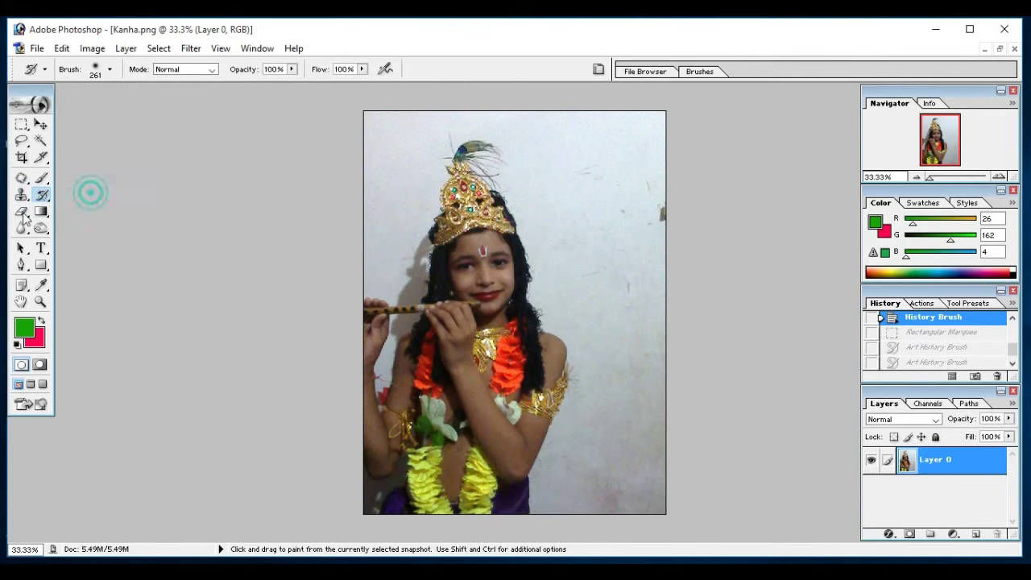
click(21, 212)
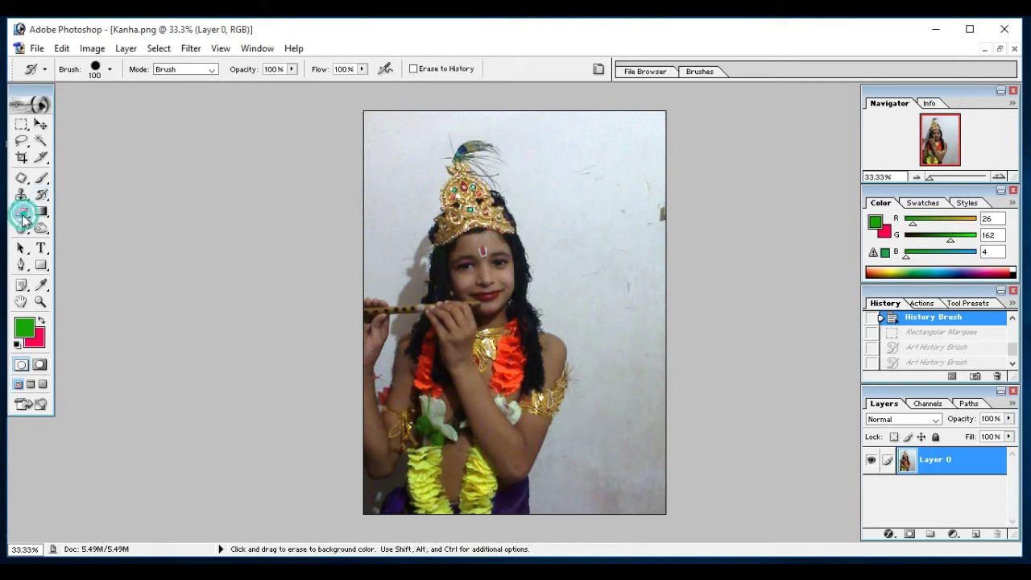
click(22, 214)
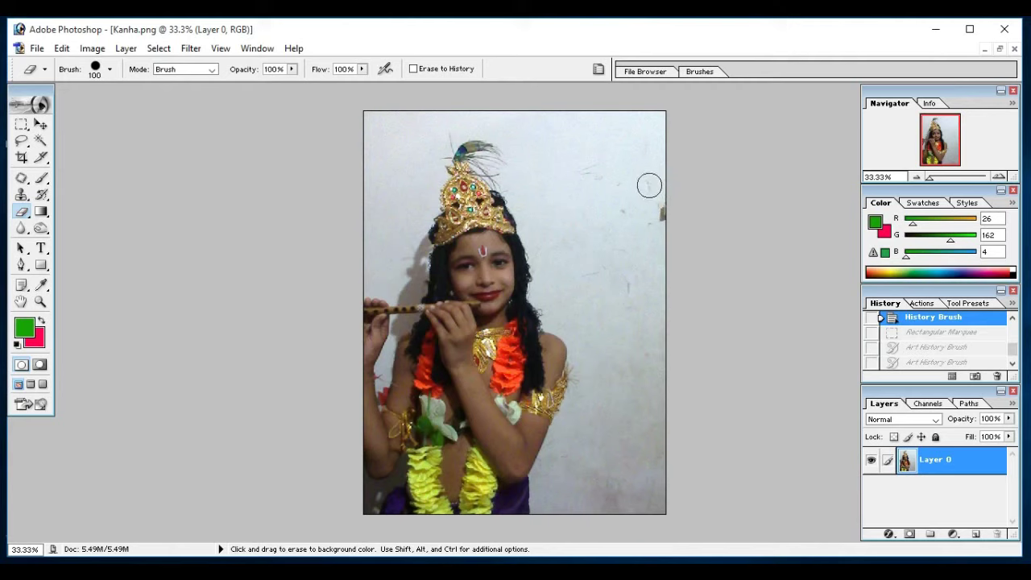
click(649, 187)
click(653, 198)
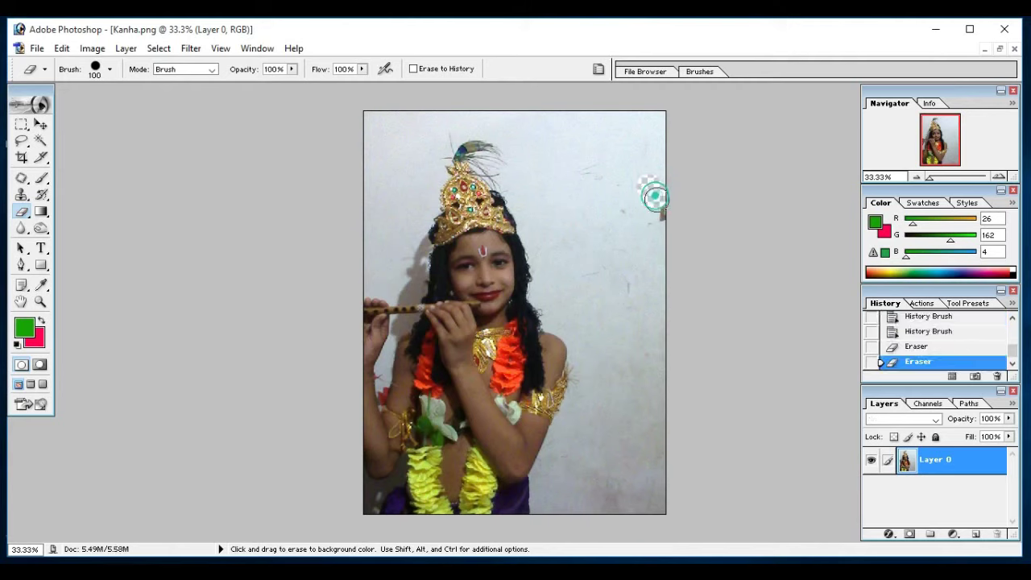
click(656, 207)
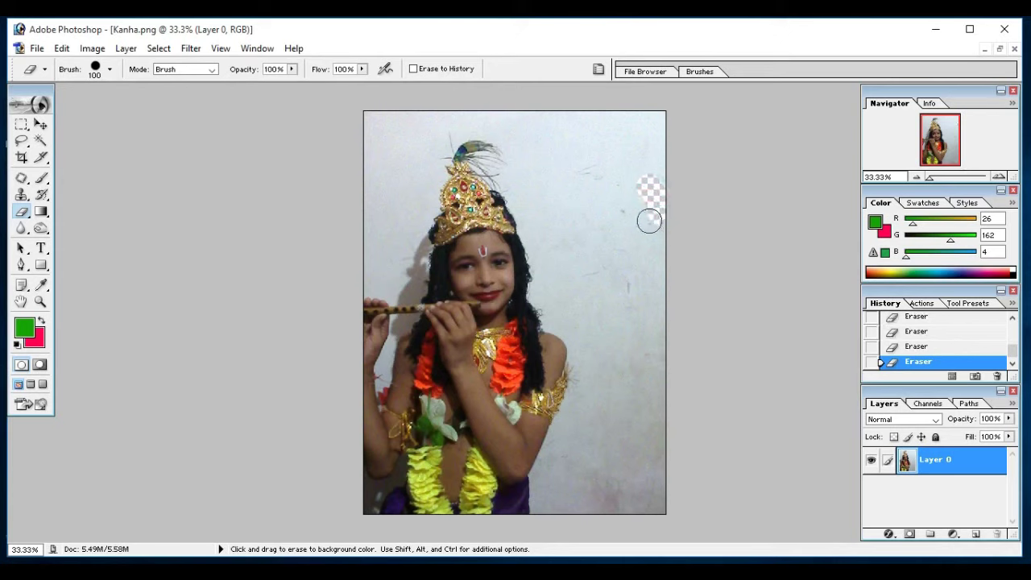
click(649, 220)
Extend the erased wall area along the right side down to the bottom edge.
click(648, 187)
click(658, 231)
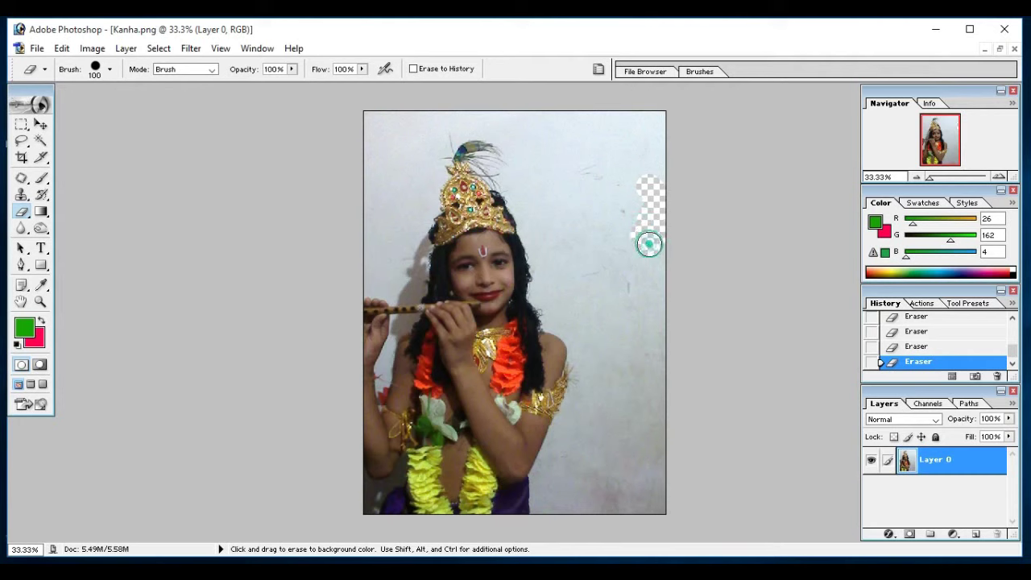
click(647, 241)
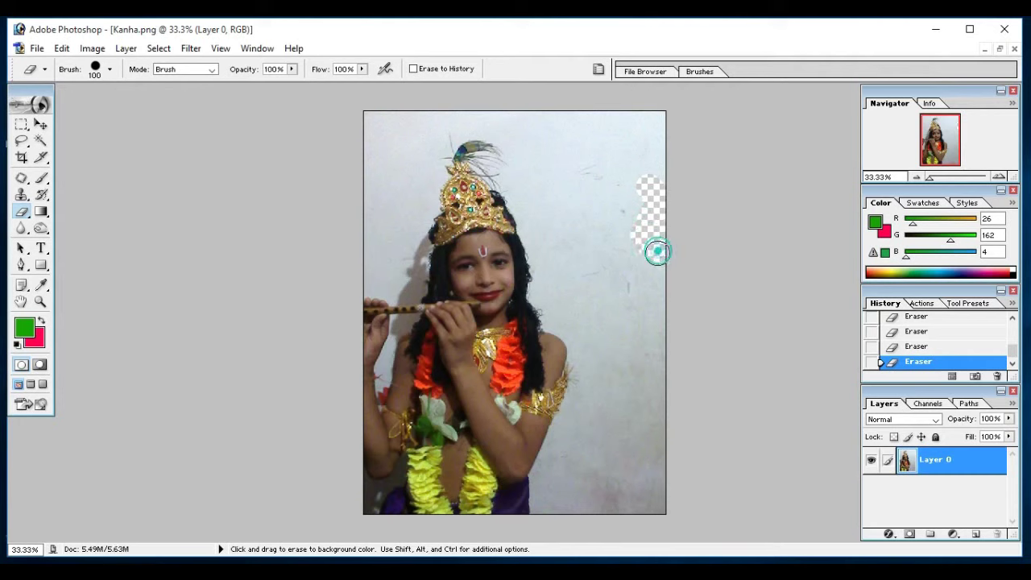
click(661, 252)
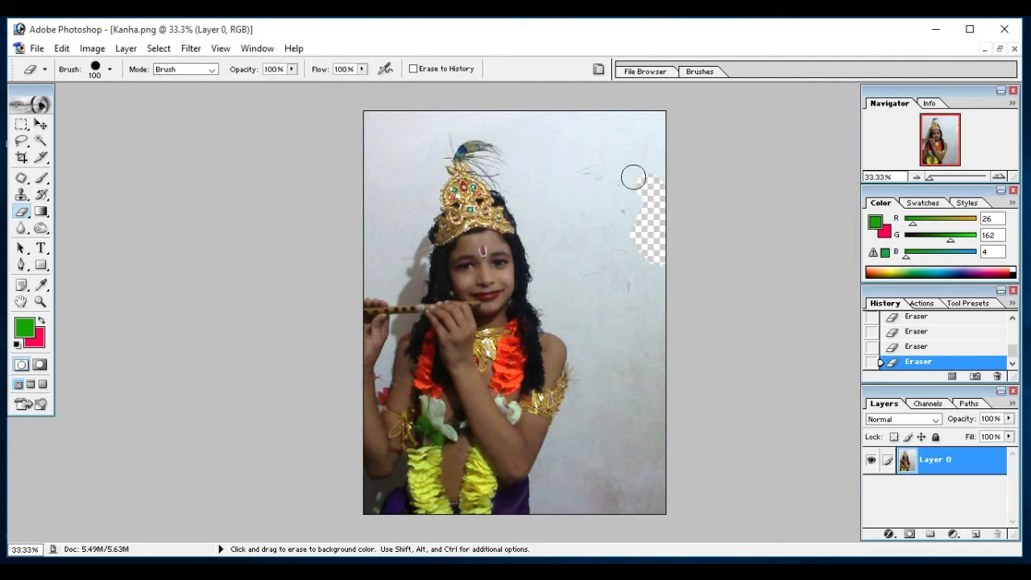
drag(636, 184, 631, 221)
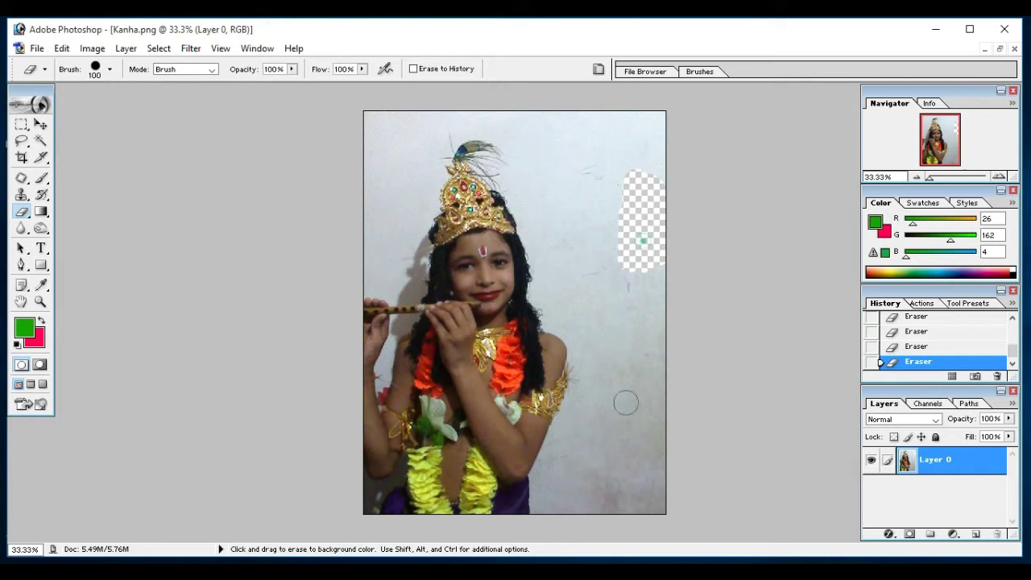
drag(626, 402, 651, 505)
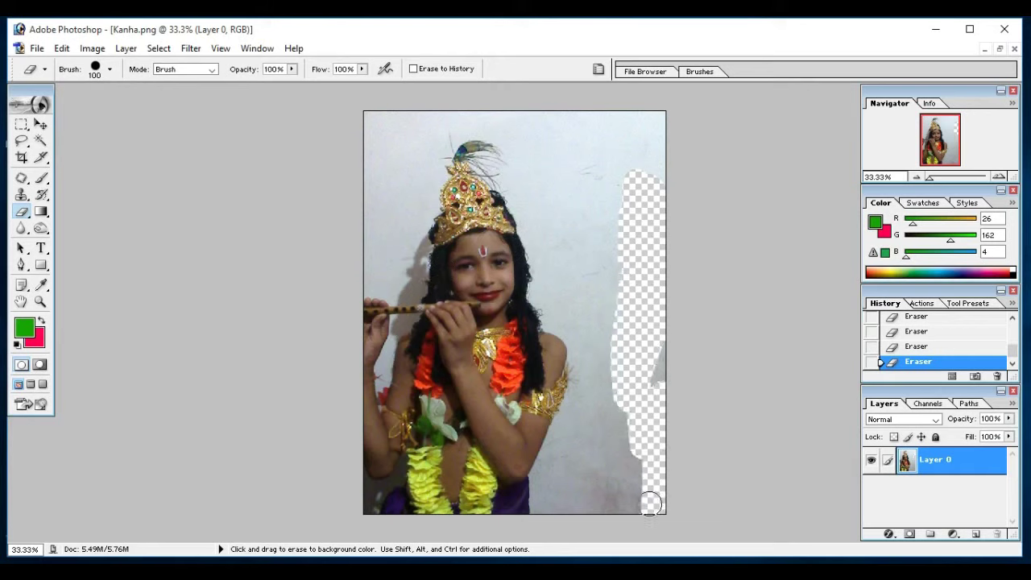
mouse_move(672, 331)
mouse_down()
mouse_move(603, 523)
mouse_move(675, 462)
mouse_move(640, 460)
mouse_move(587, 488)
mouse_move(564, 359)
mouse_move(328, 495)
mouse_move(609, 201)
mouse_move(369, 298)
mouse_move(546, 247)
mouse_move(585, 334)
mouse_up()
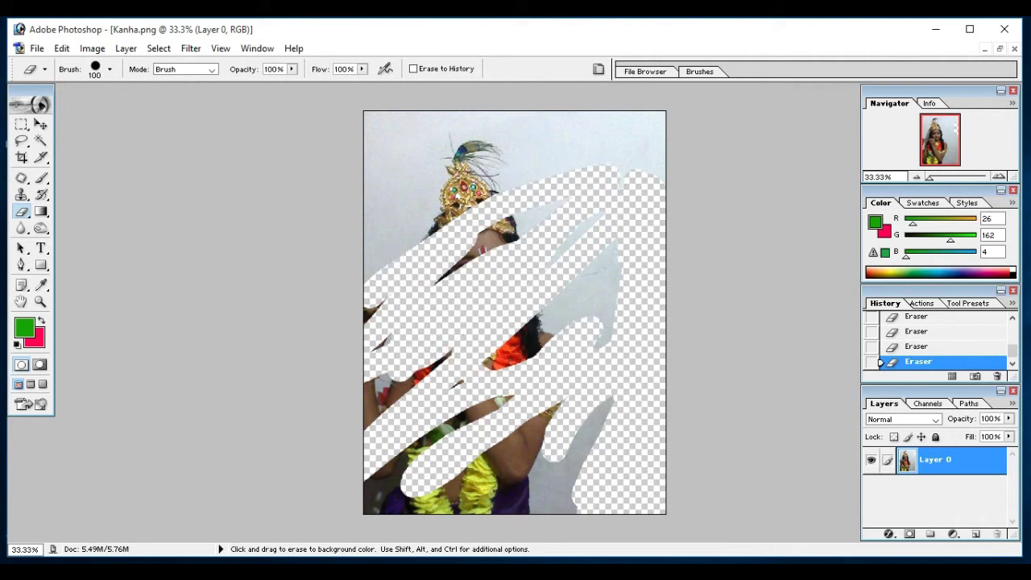
Paint the face, arm, body, flute and garland back with the History Brush.
click(41, 195)
mouse_move(378, 241)
mouse_down()
mouse_move(493, 253)
mouse_move(379, 253)
mouse_up()
mouse_move(656, 202)
mouse_down()
mouse_move(569, 313)
mouse_move(617, 218)
mouse_up()
mouse_move(564, 306)
mouse_down()
mouse_move(293, 323)
mouse_move(273, 481)
mouse_move(313, 483)
mouse_move(430, 524)
mouse_move(612, 484)
mouse_move(691, 497)
mouse_move(661, 410)
mouse_move(617, 414)
mouse_move(663, 323)
mouse_up()
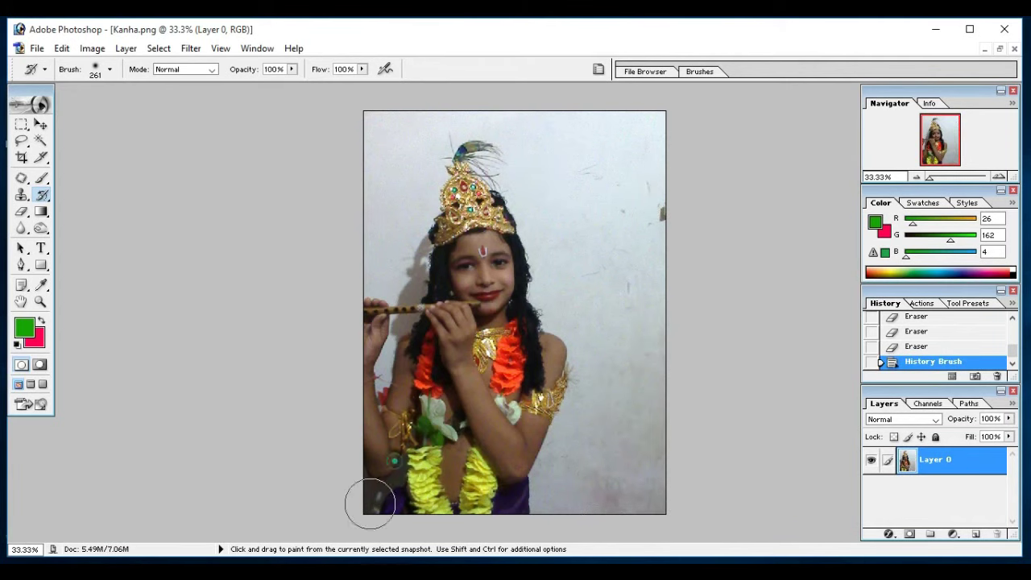
History-brush the lower-left corner, hand and flute area, and face back to original.
drag(370, 504, 385, 465)
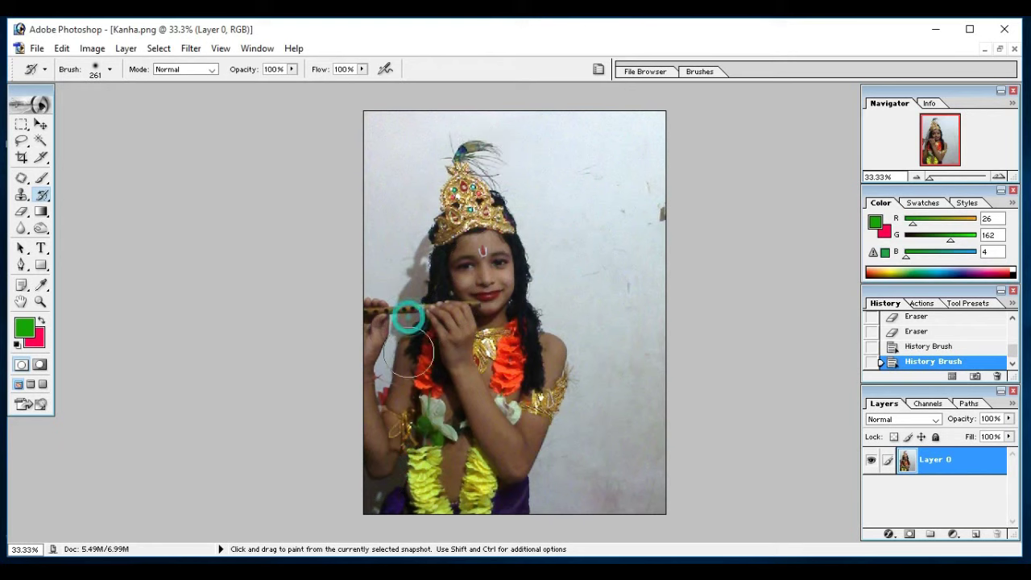
drag(409, 353, 415, 359)
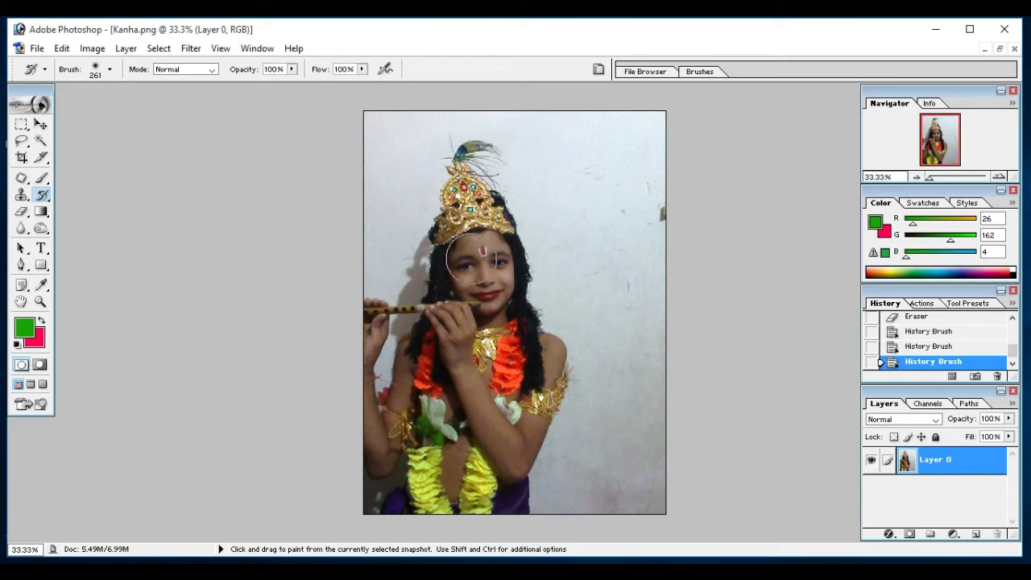
click(466, 260)
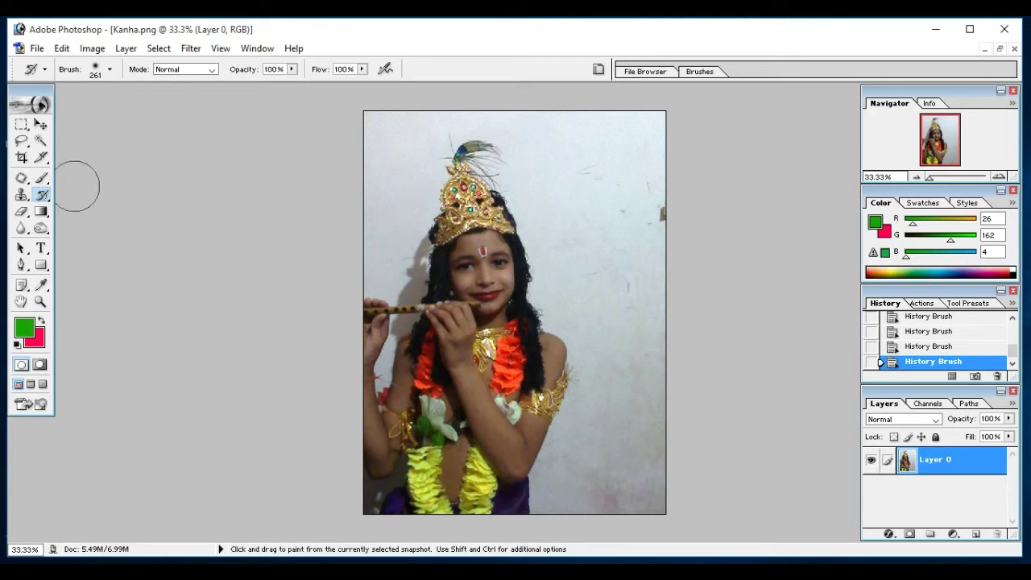
click(21, 212)
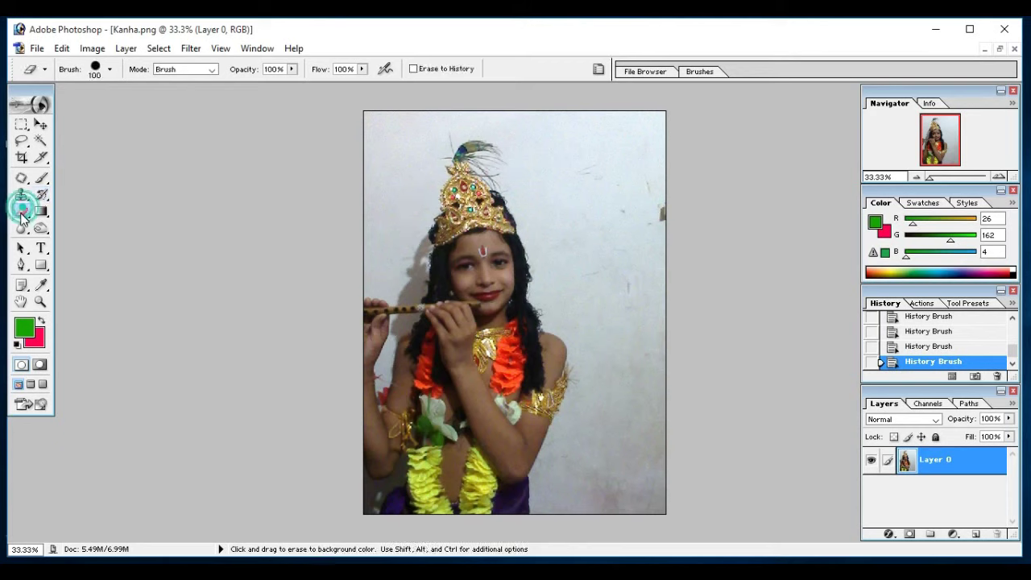
right_click(22, 214)
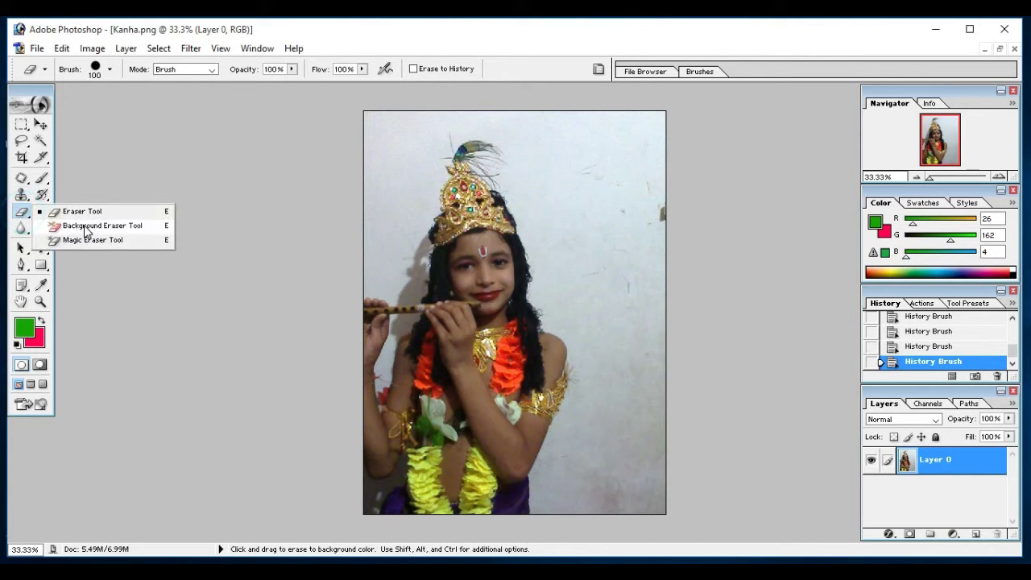
click(88, 226)
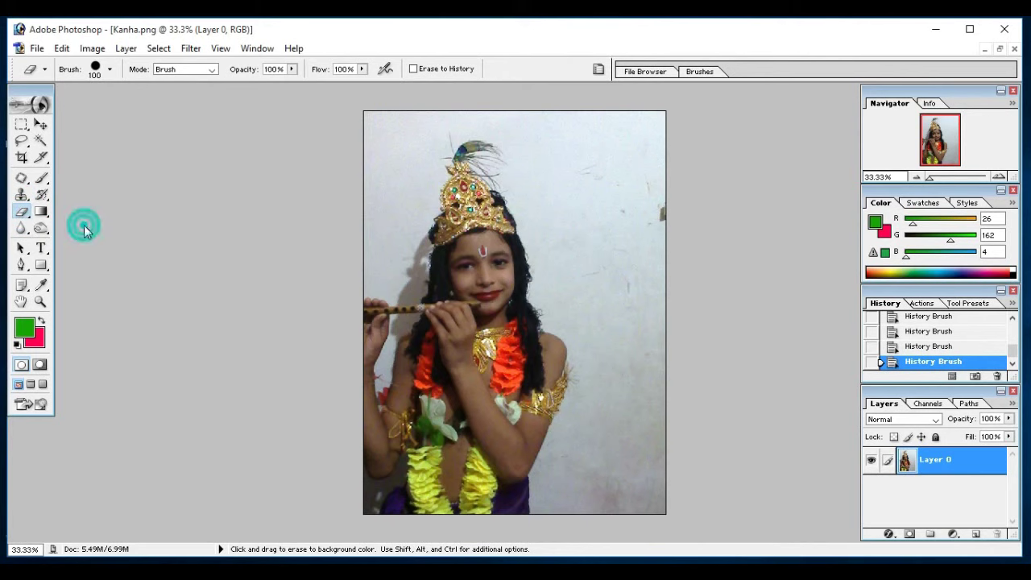
click(569, 191)
click(586, 250)
click(607, 295)
drag(602, 260, 580, 230)
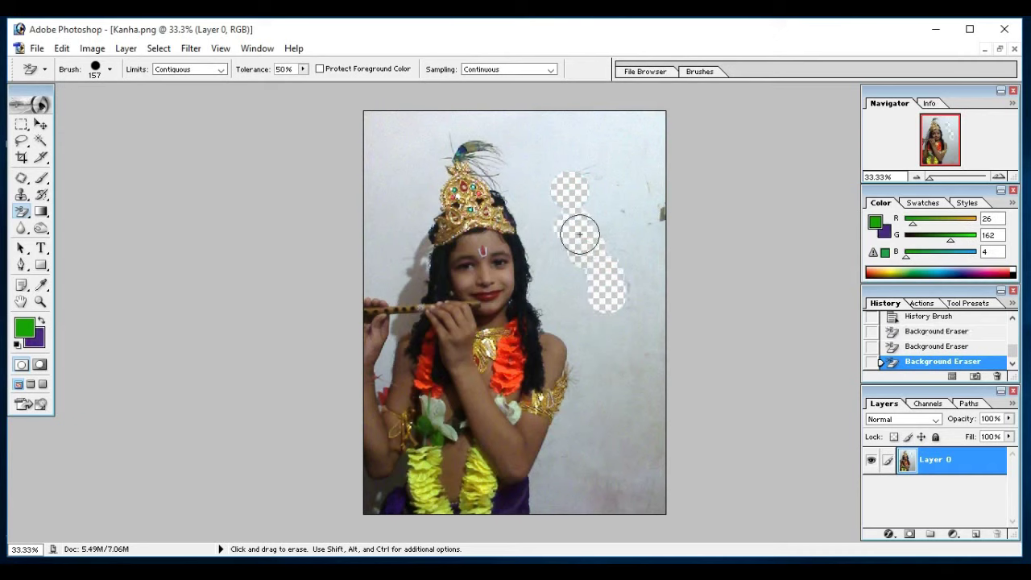
key(ctrl+z)
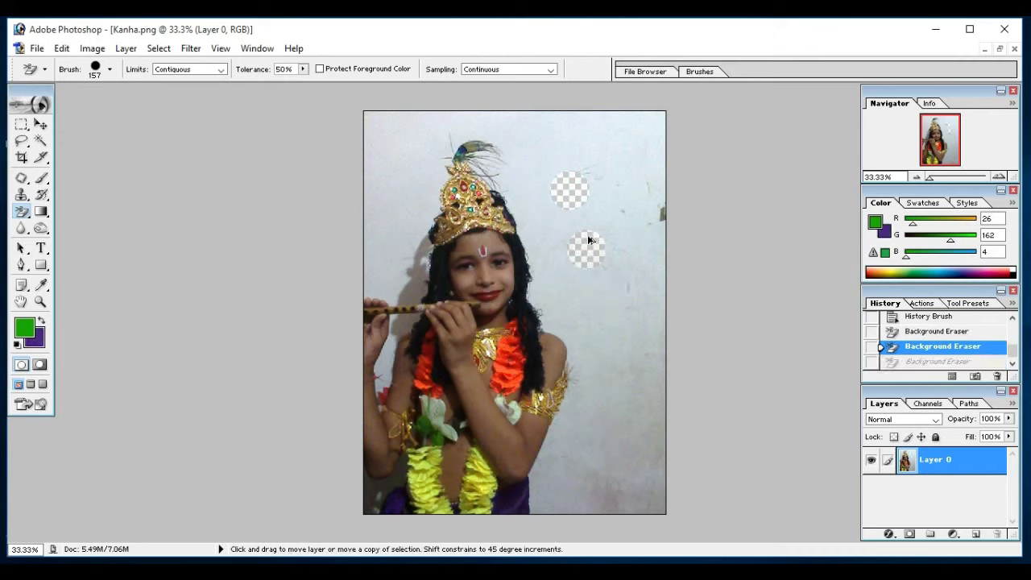
key(ctrl+alt+z)
key(ctrl+alt+z)
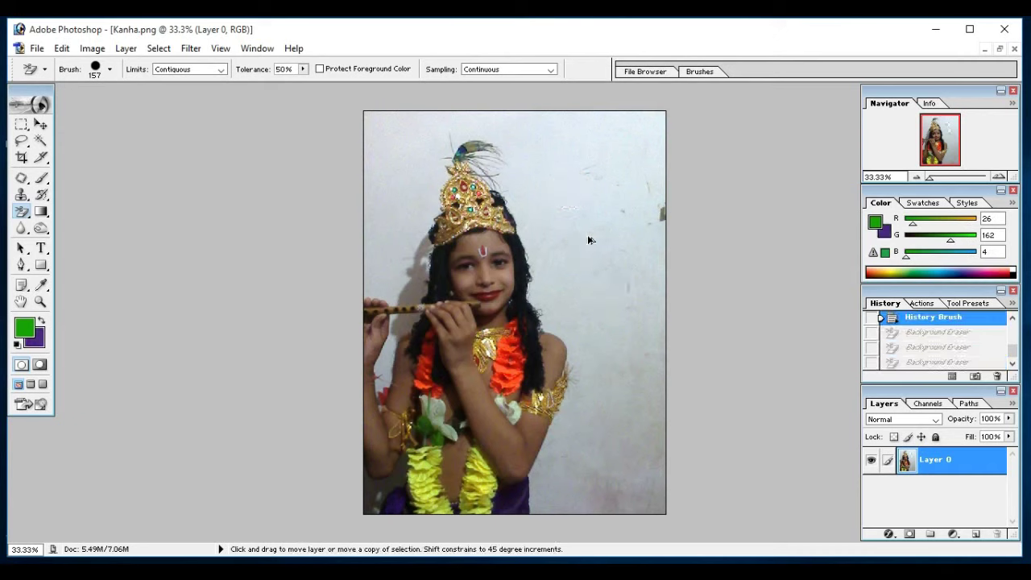
Float the Kanha window, open the world map image, and arrange both windows side by side.
click(1000, 49)
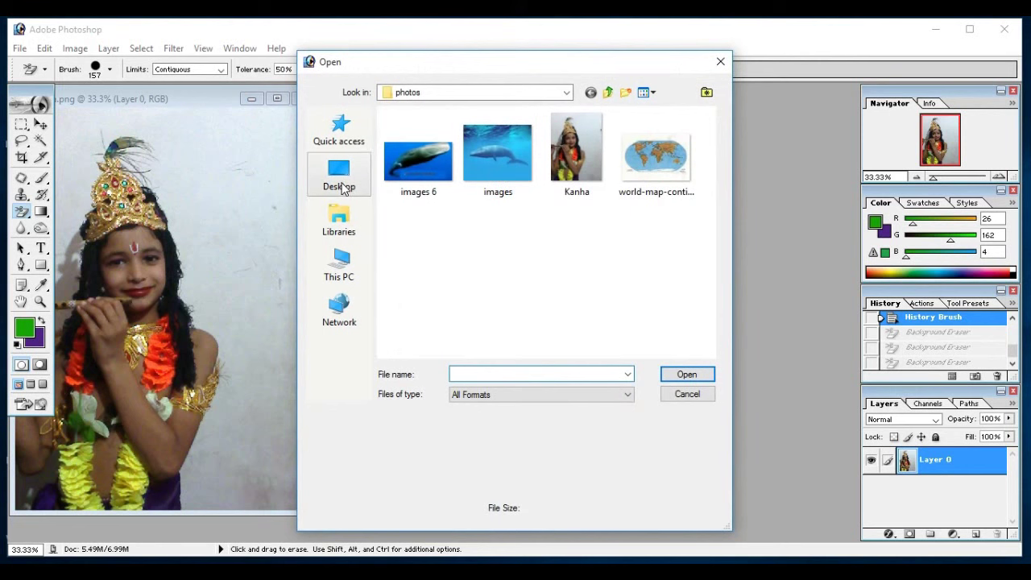
click(659, 167)
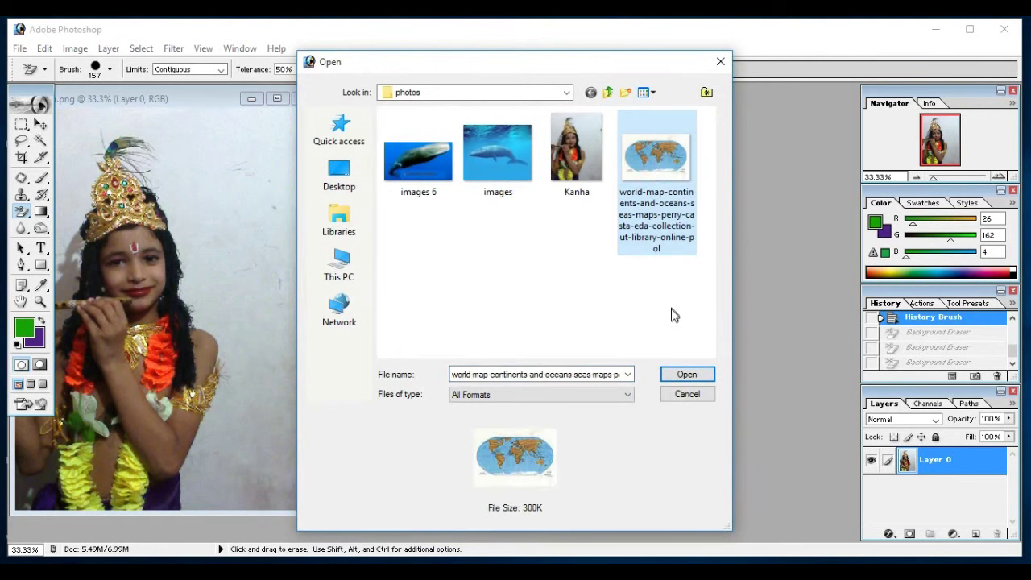
click(687, 374)
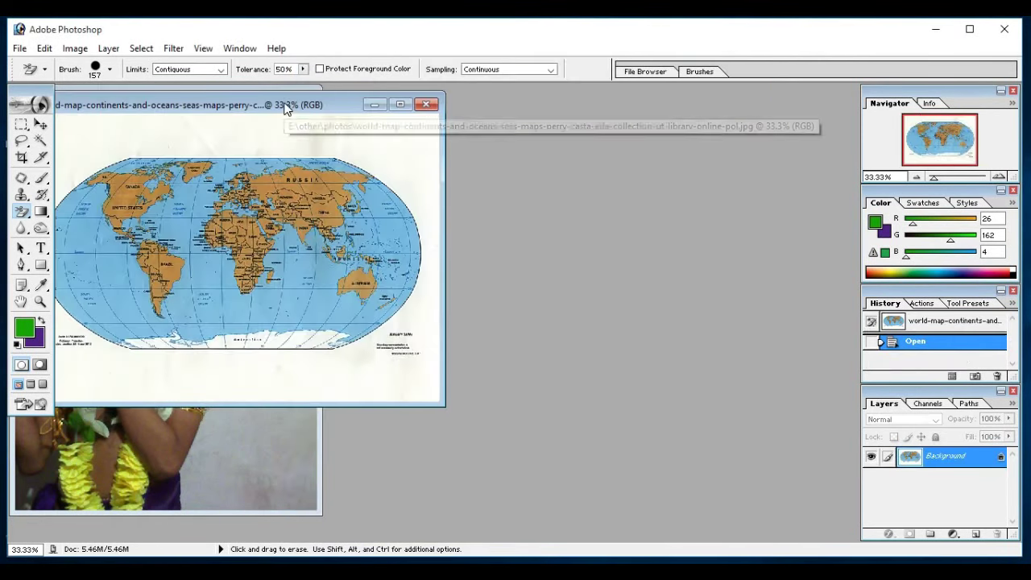
drag(321, 104, 614, 111)
drag(548, 117, 582, 127)
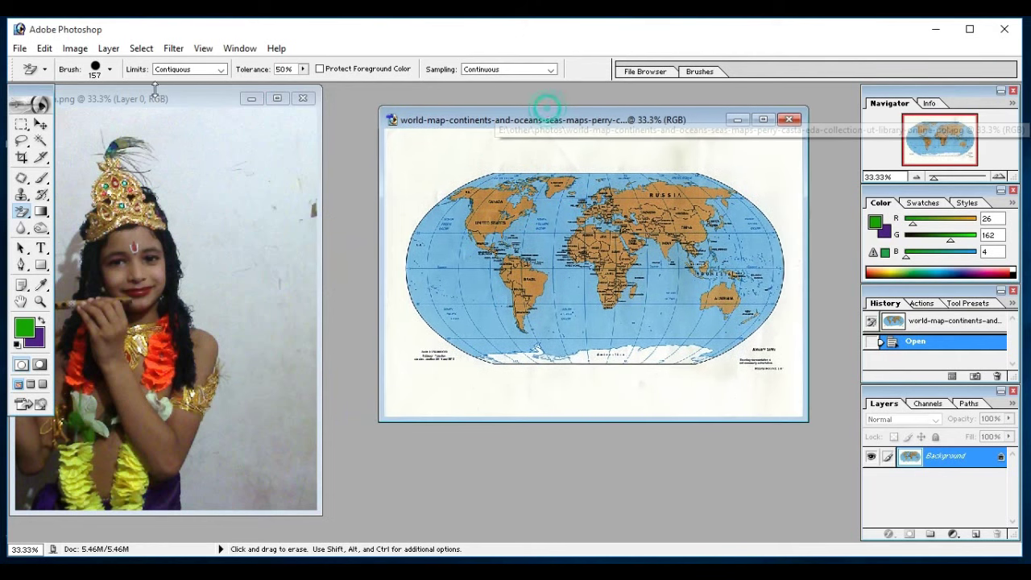
drag(154, 97, 202, 99)
Copy the Kanha photo into the world map document with the Move tool and maximize it.
click(41, 124)
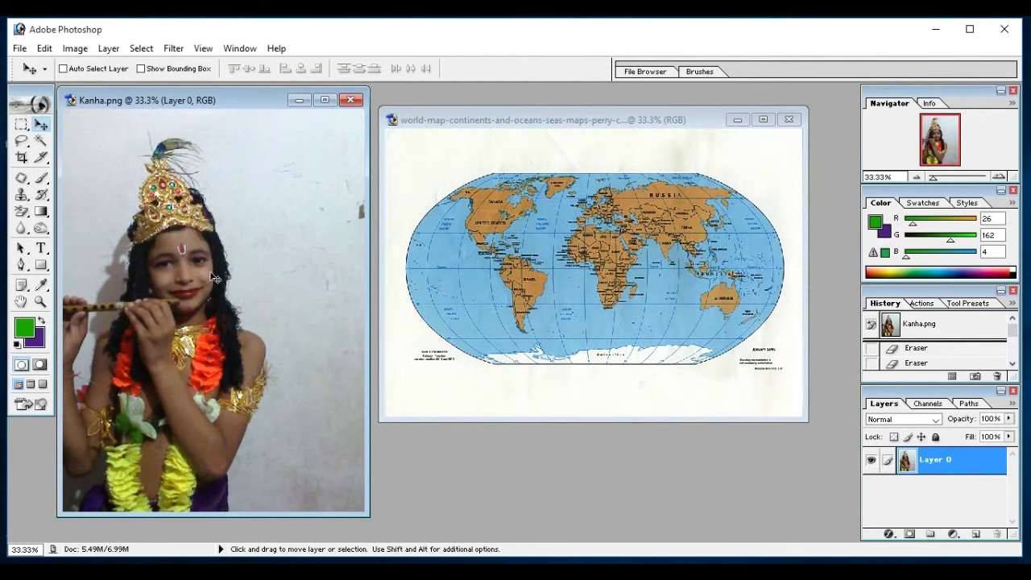
mouse_move(175, 301)
mouse_down()
mouse_move(600, 264)
mouse_move(547, 238)
mouse_up()
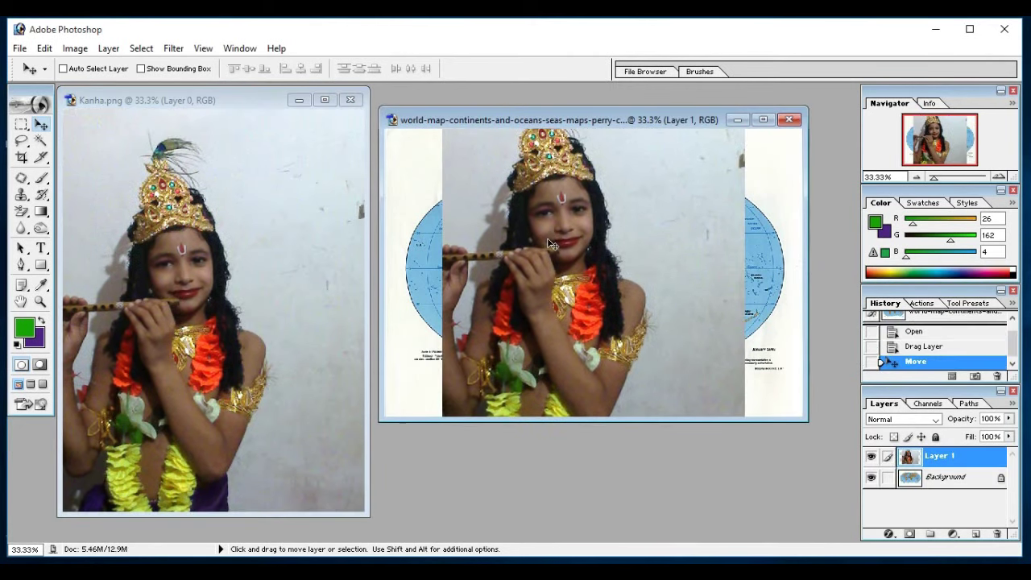
click(765, 120)
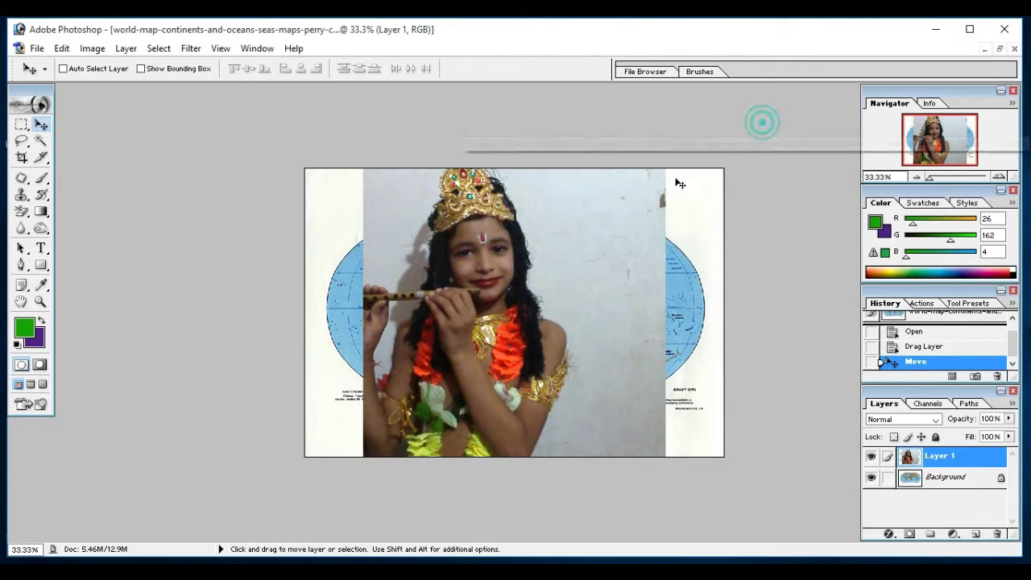
Scale the pasted photo layer to roughly half size and centre it over the map.
key(ctrl+t)
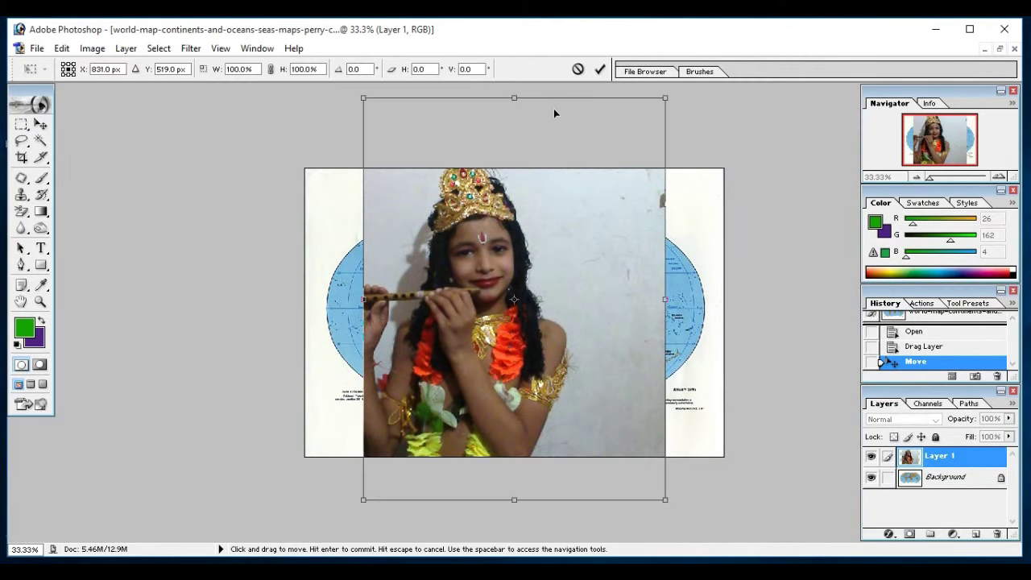
drag(514, 98, 514, 227)
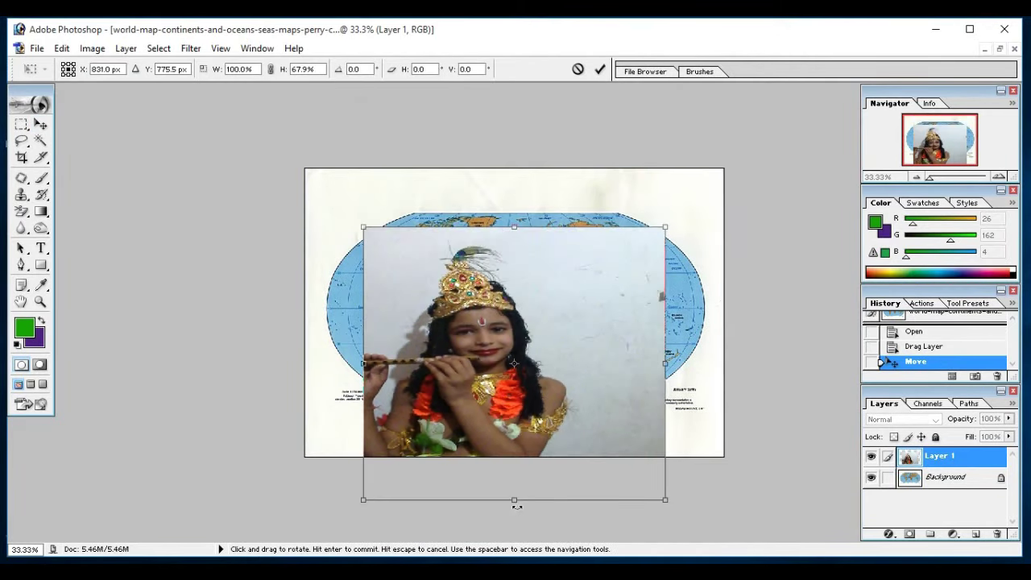
drag(514, 500, 514, 413)
drag(666, 320, 529, 322)
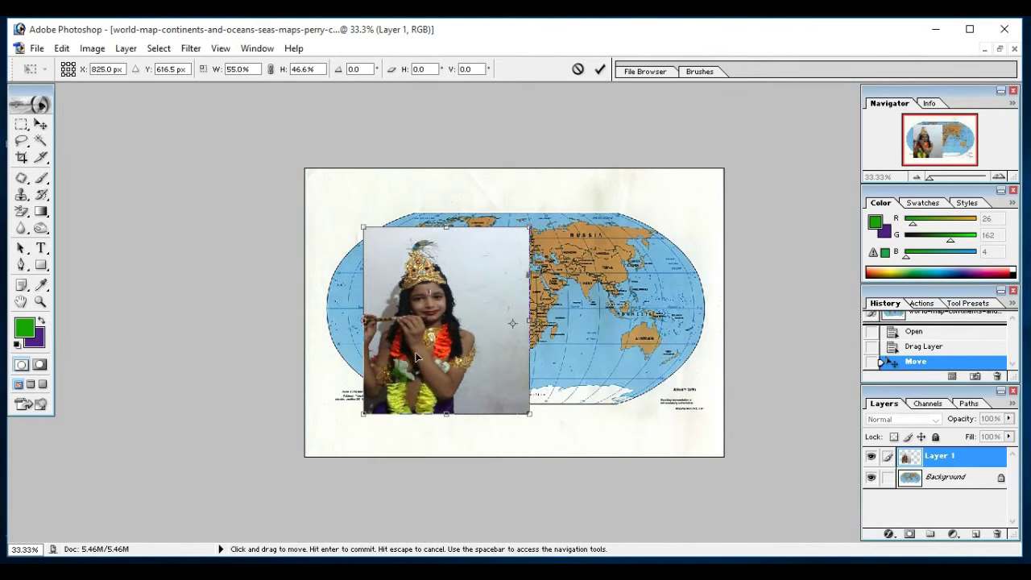
key(Return)
drag(416, 357, 482, 367)
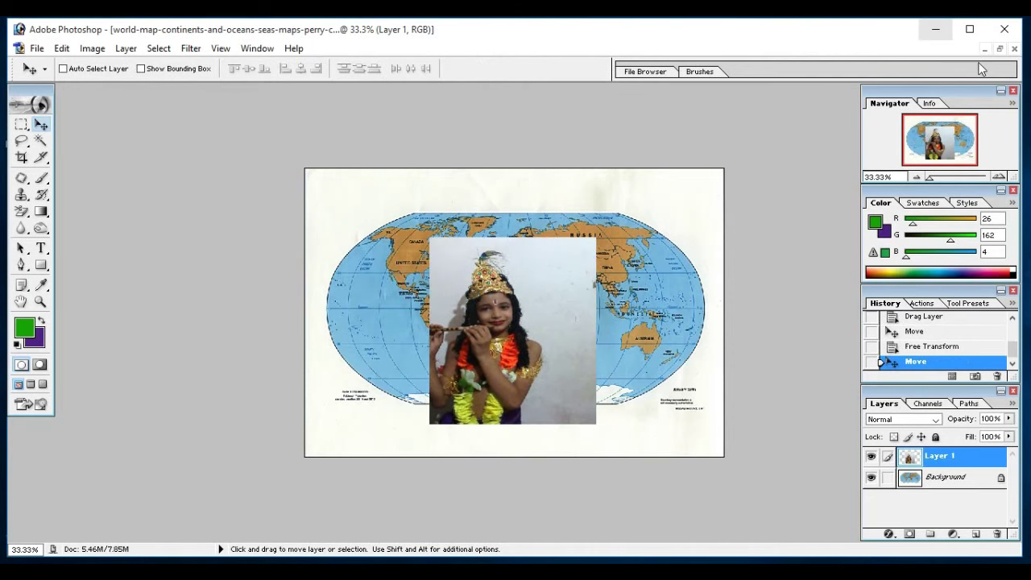
With the Background Eraser, remove the white wall at the photo's top-left corner.
click(999, 50)
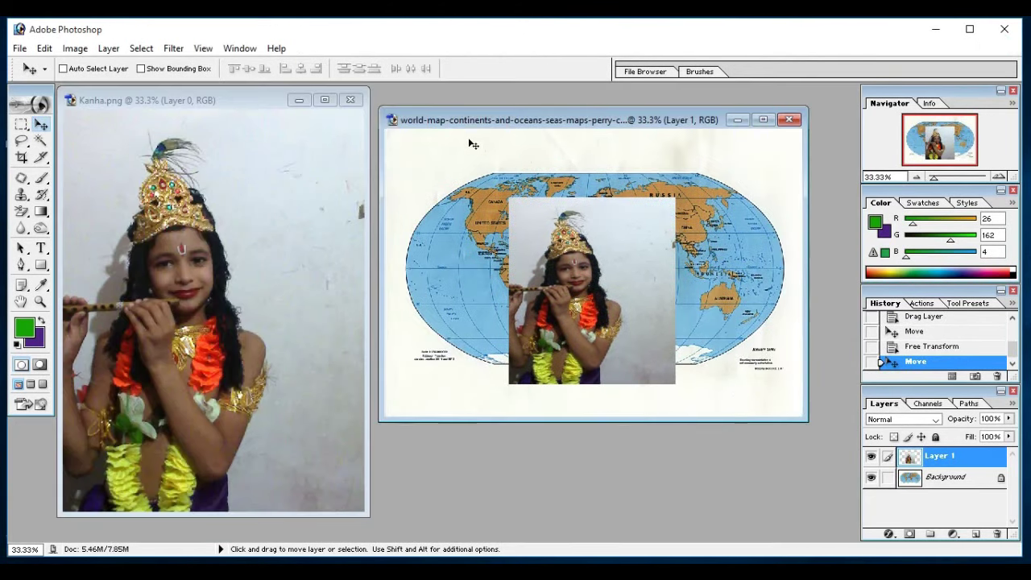
click(21, 213)
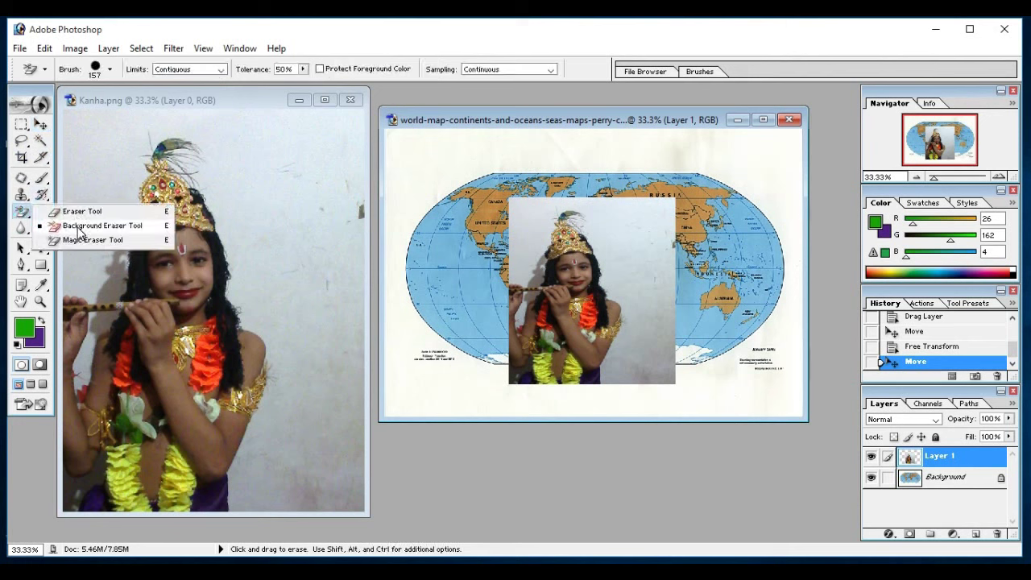
click(81, 226)
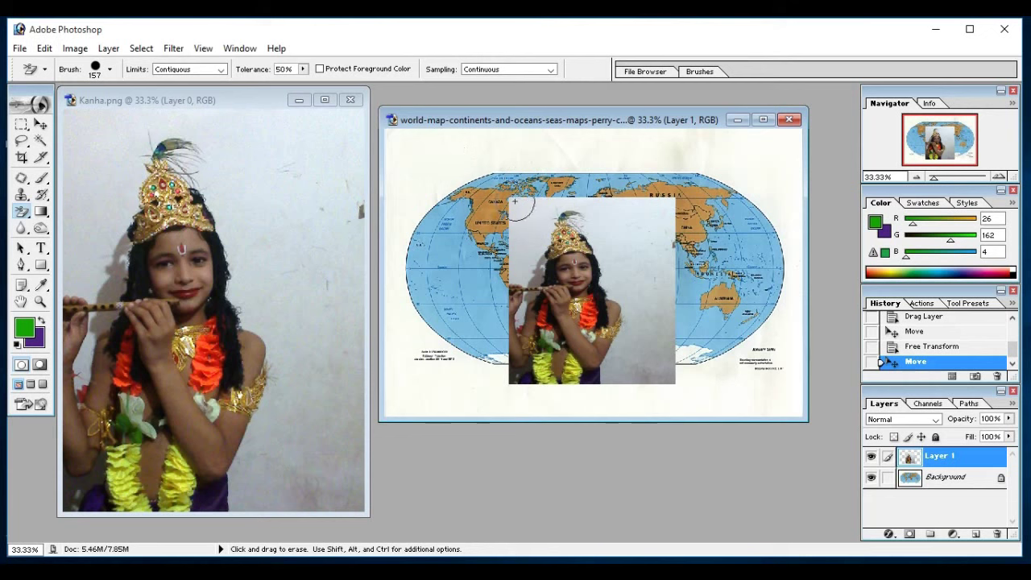
mouse_move(519, 205)
mouse_down()
mouse_move(536, 199)
mouse_move(522, 246)
mouse_move(530, 278)
mouse_move(544, 226)
mouse_move(568, 209)
mouse_move(592, 213)
mouse_move(616, 254)
mouse_move(628, 205)
mouse_move(616, 205)
mouse_move(647, 223)
mouse_move(657, 214)
mouse_move(654, 237)
mouse_move(636, 242)
mouse_move(656, 269)
mouse_move(677, 235)
mouse_up()
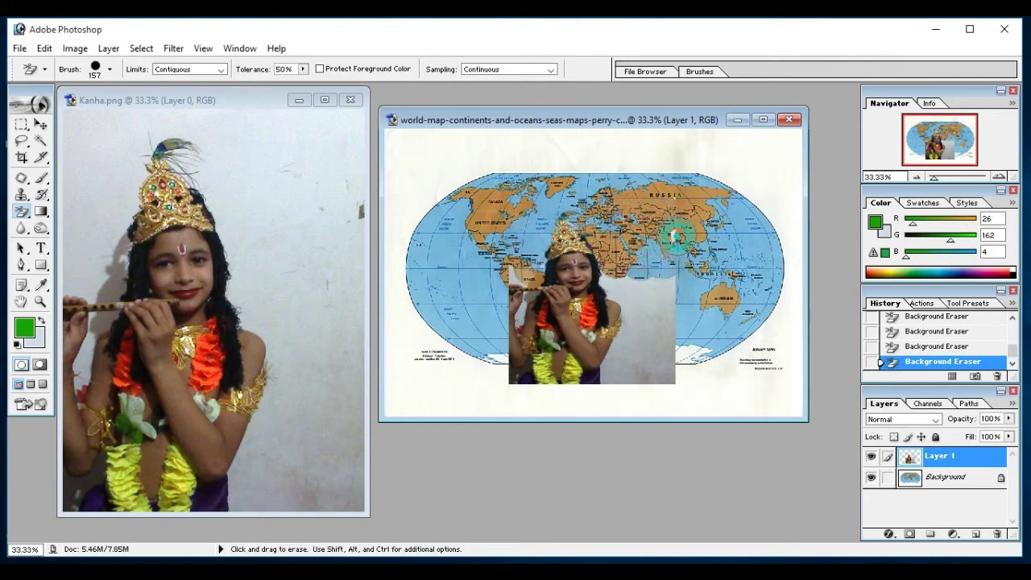
Erase the white background below Asia and beneath the girl to reveal the map.
click(660, 301)
click(651, 349)
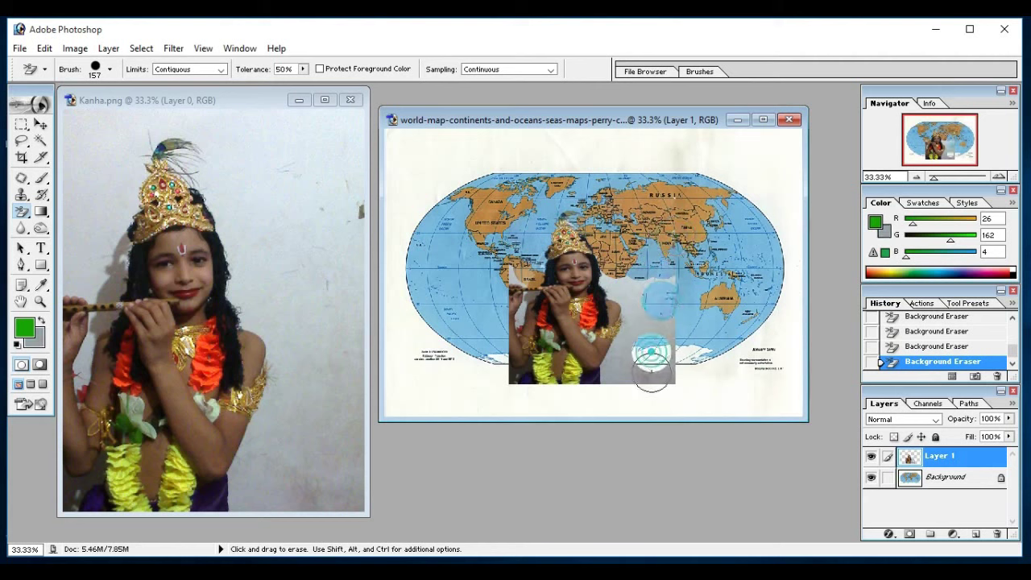
click(655, 369)
click(661, 347)
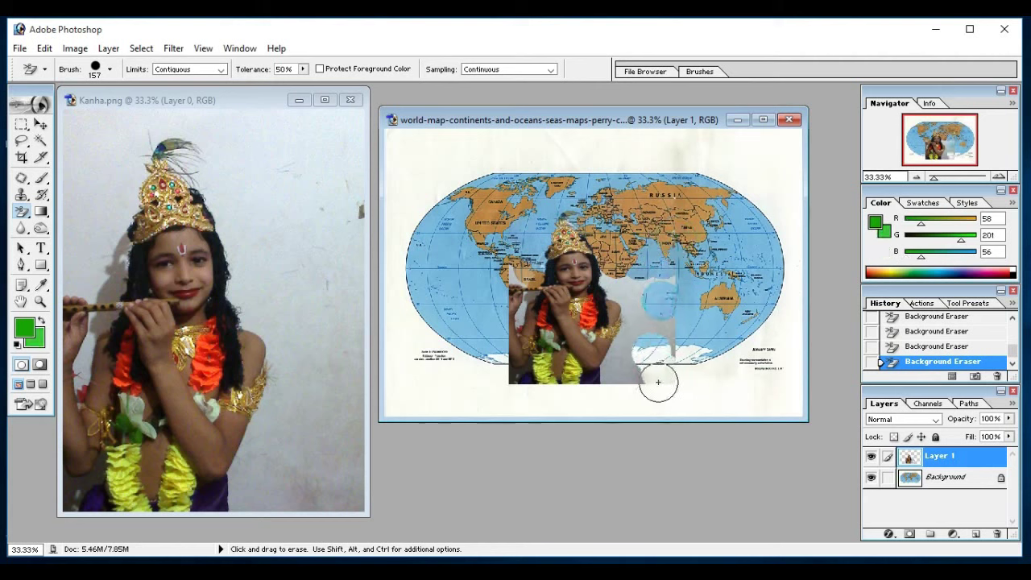
click(650, 378)
click(610, 375)
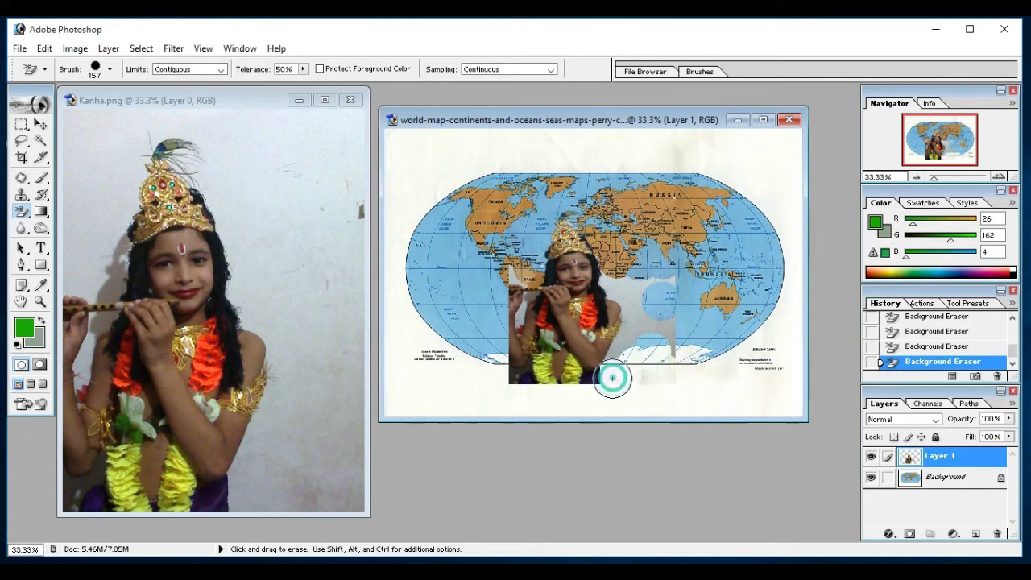
click(616, 354)
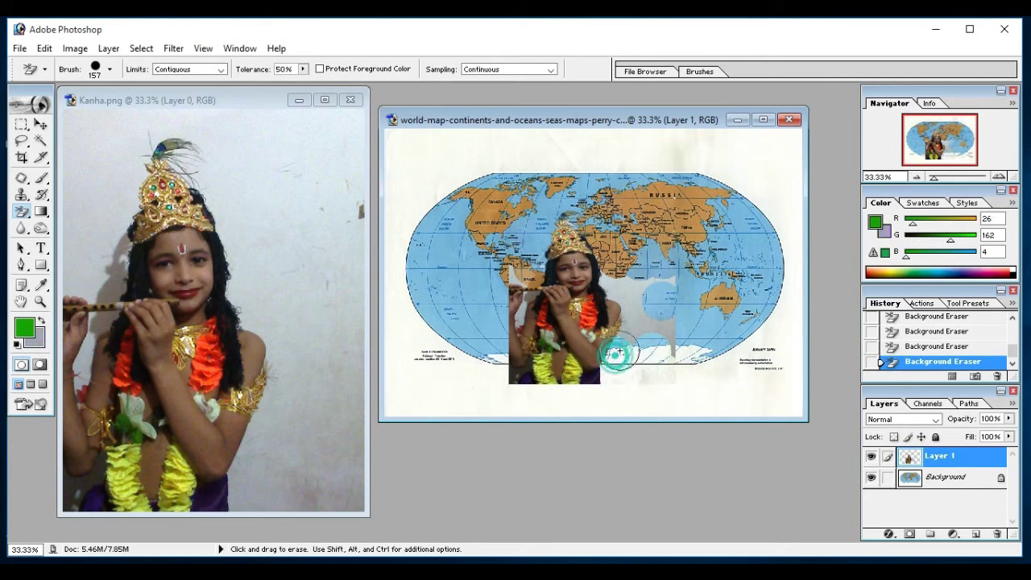
click(656, 330)
mouse_move(673, 351)
mouse_down()
mouse_move(630, 290)
mouse_move(602, 284)
mouse_up()
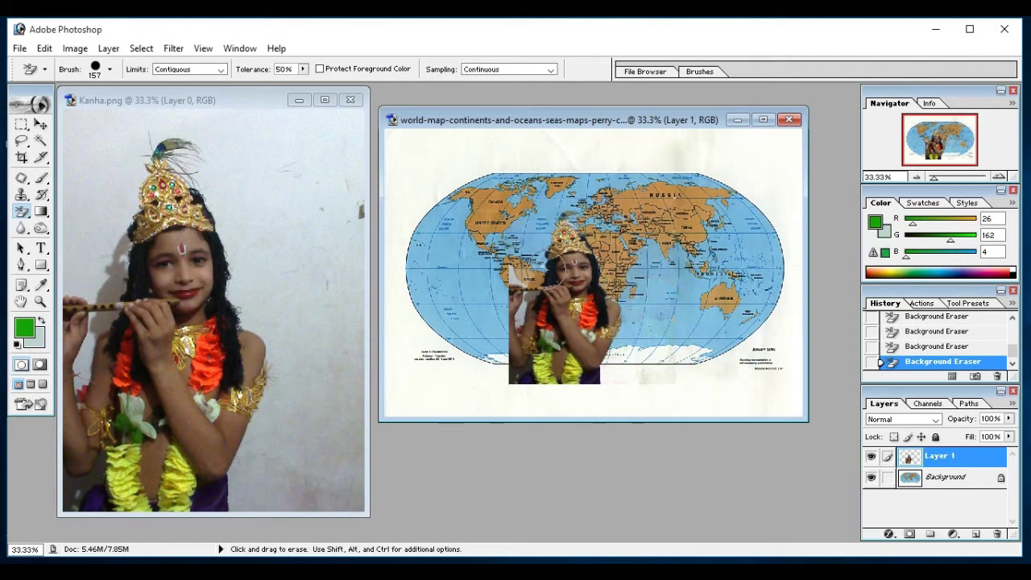
Erase leftover white near the flute, dark clothing and bottom edge, then zoom in.
mouse_move(510, 282)
mouse_down()
mouse_move(528, 301)
mouse_move(555, 279)
mouse_up()
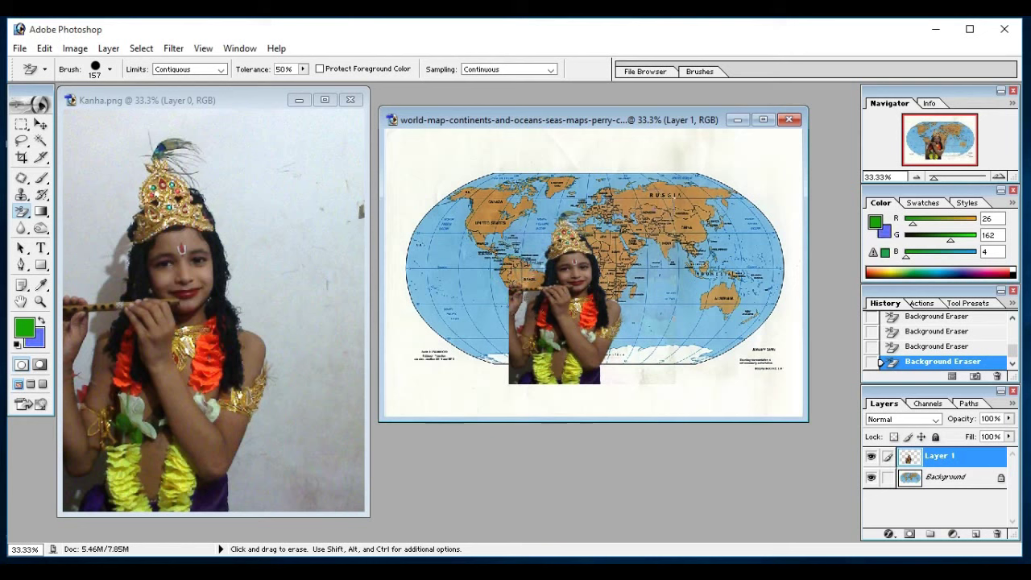
click(511, 370)
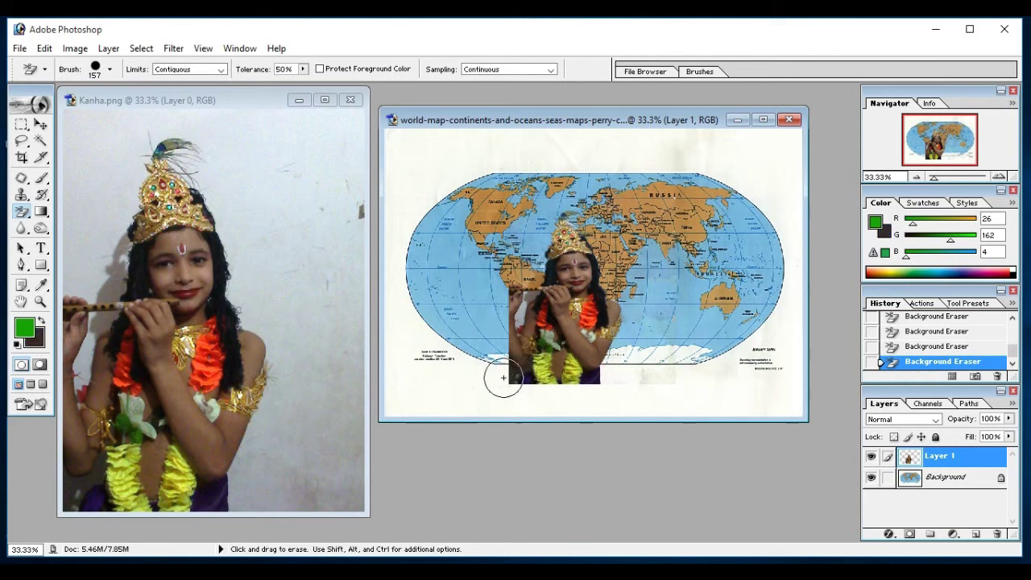
click(654, 358)
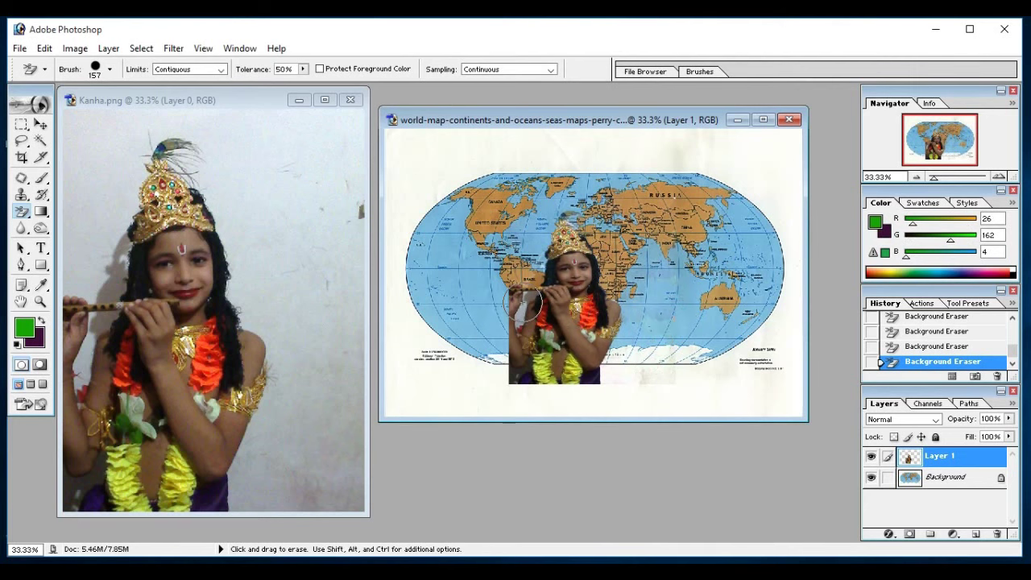
key(ctrl+plus)
key(ctrl+plus)
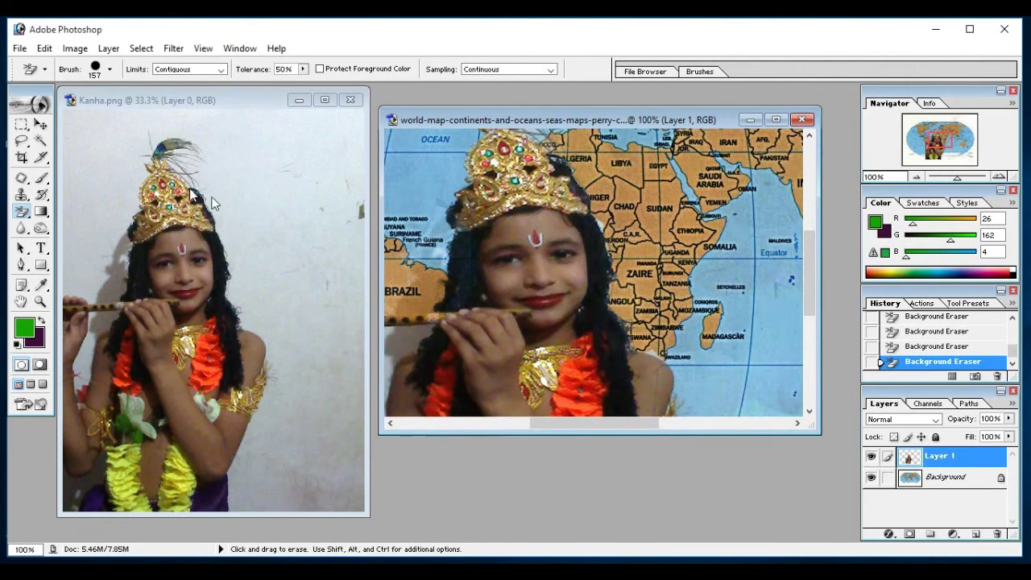
Maximize the map window, then lasso and delete the white patch by the flute before undoing it.
click(776, 121)
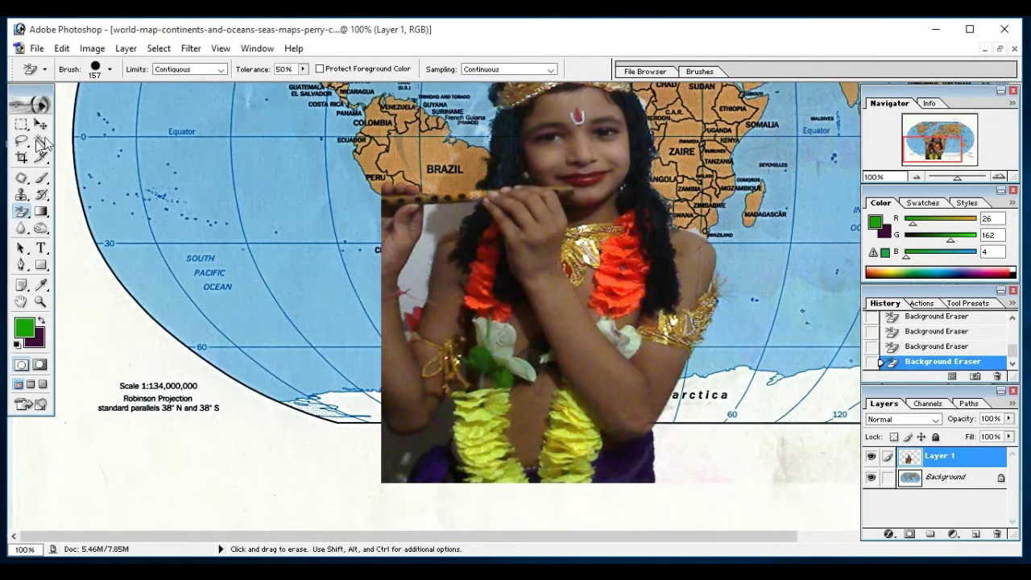
click(21, 140)
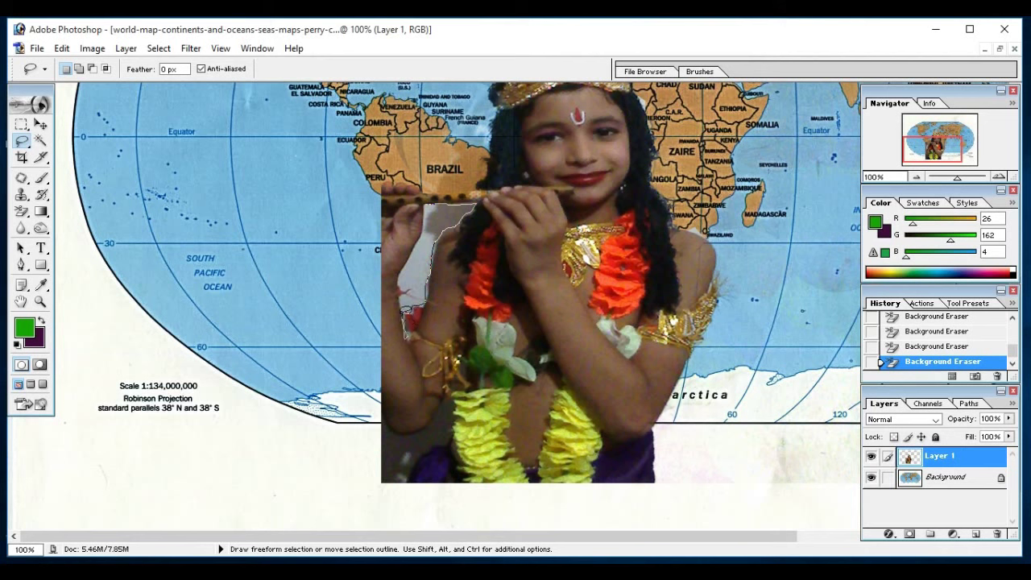
drag(406, 283, 420, 276)
click(403, 273)
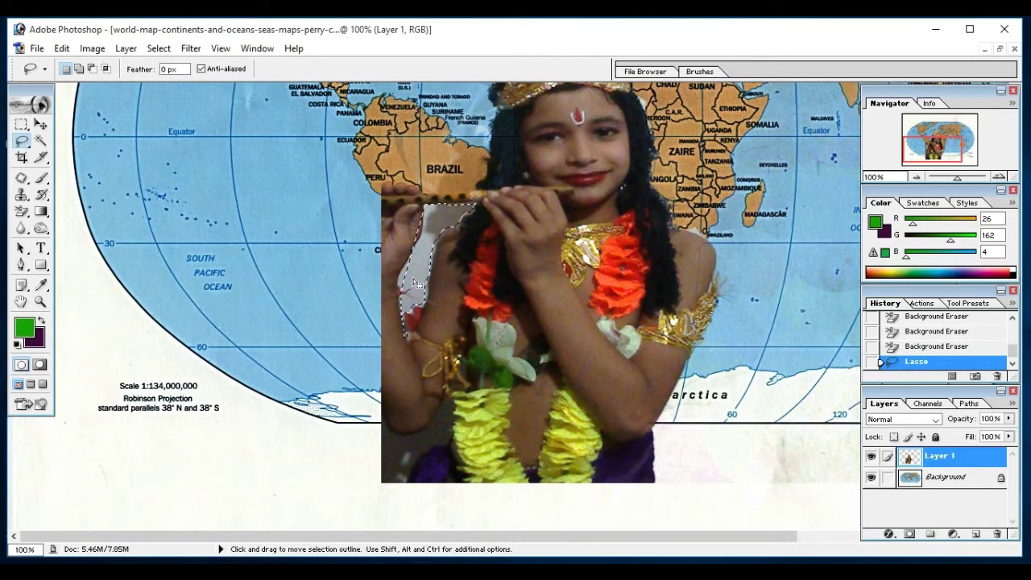
key(Delete)
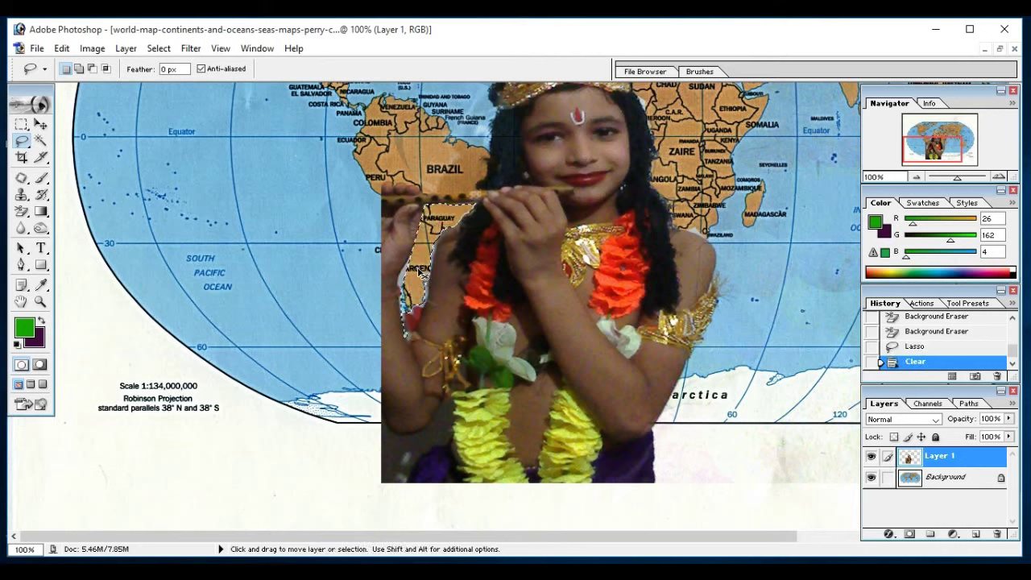
key(ctrl+z)
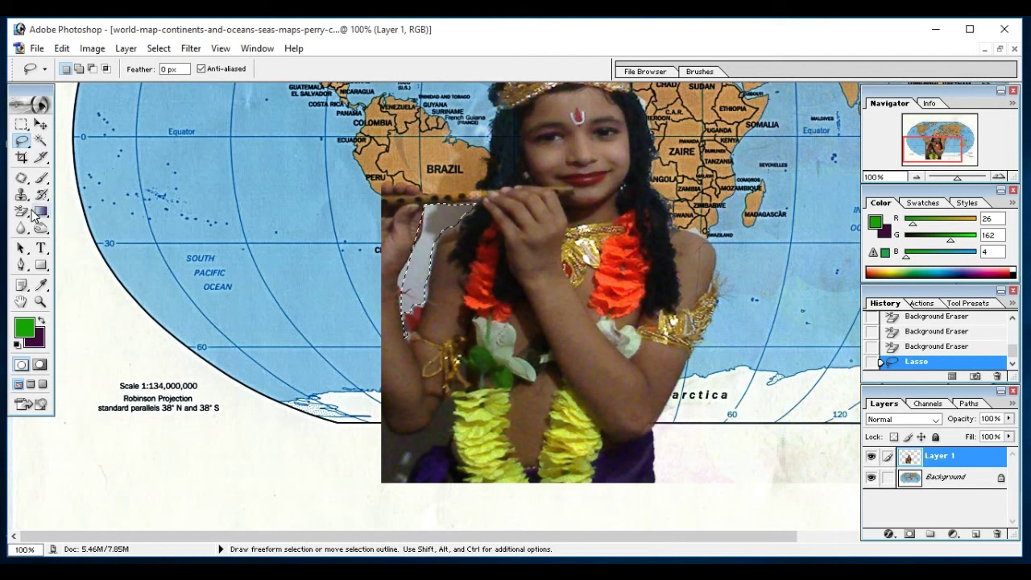
Erase white near the photo's left edge with Background Eraser, step back in History, and zoom out.
click(21, 212)
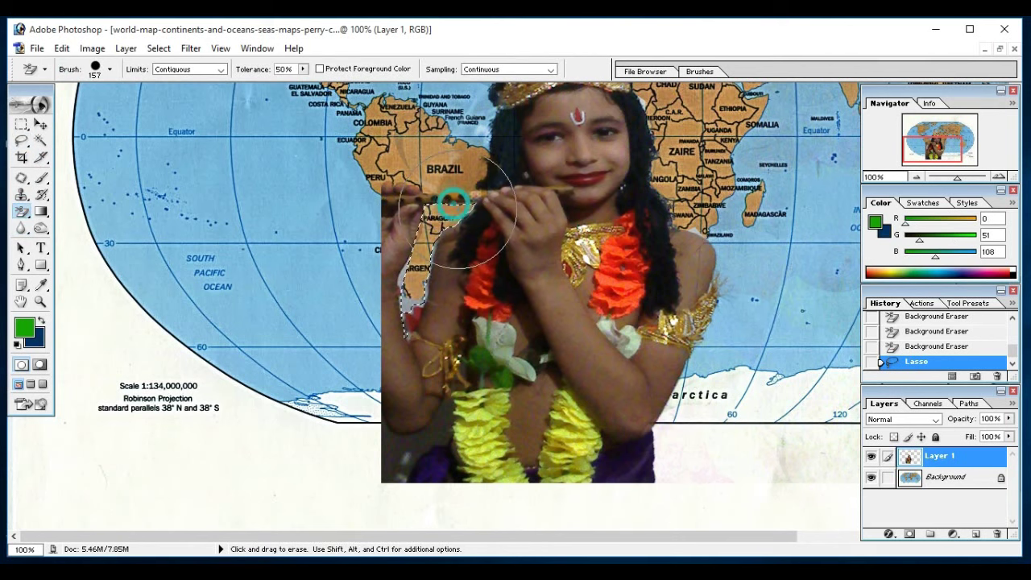
mouse_move(454, 204)
mouse_down()
mouse_move(423, 266)
mouse_move(419, 304)
mouse_up()
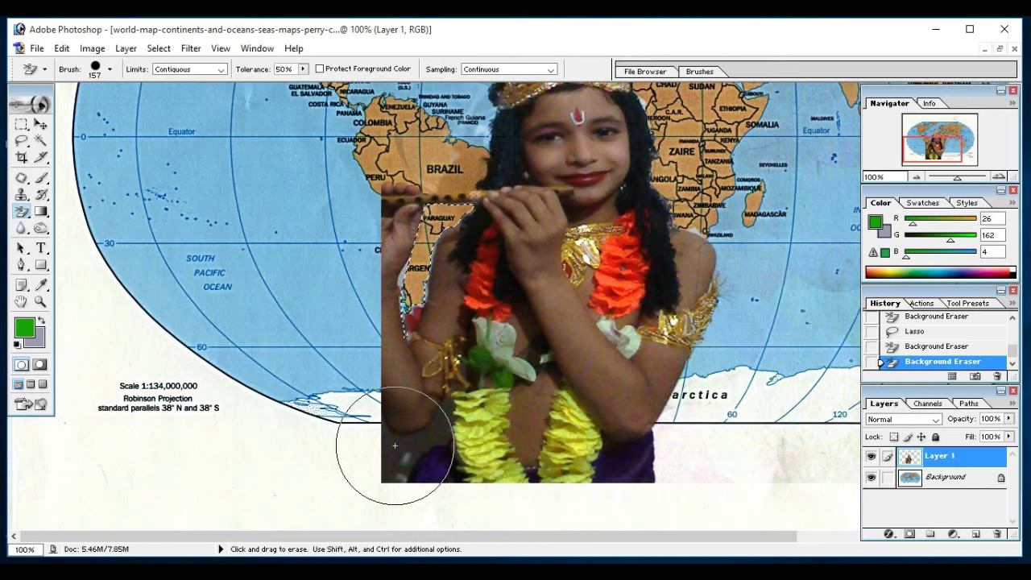
key(ctrl+z)
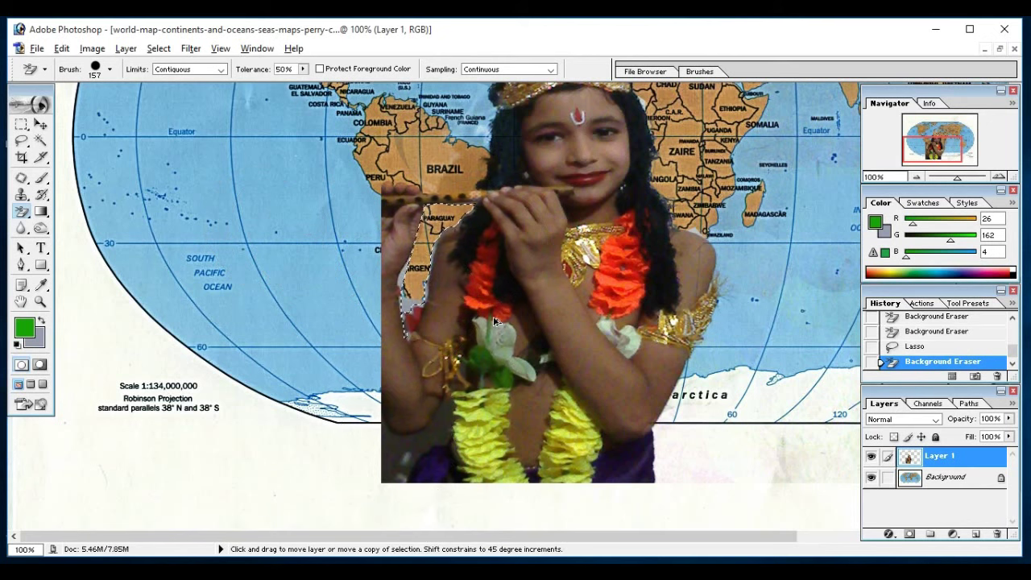
key(ctrl+alt+z)
key(ctrl+alt+z)
key(ctrl+alt+z)
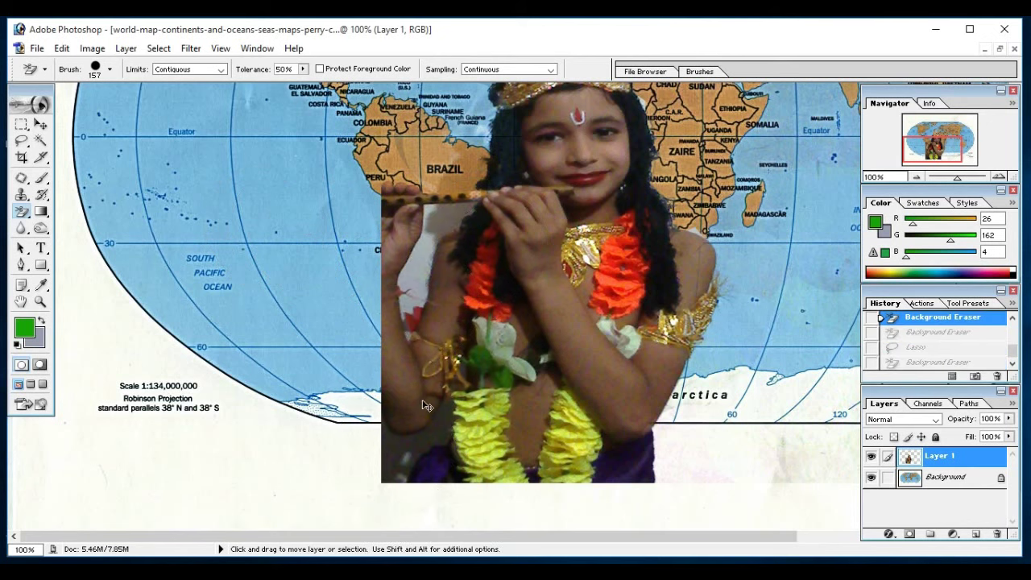
key(ctrl+minus)
key(ctrl+minus)
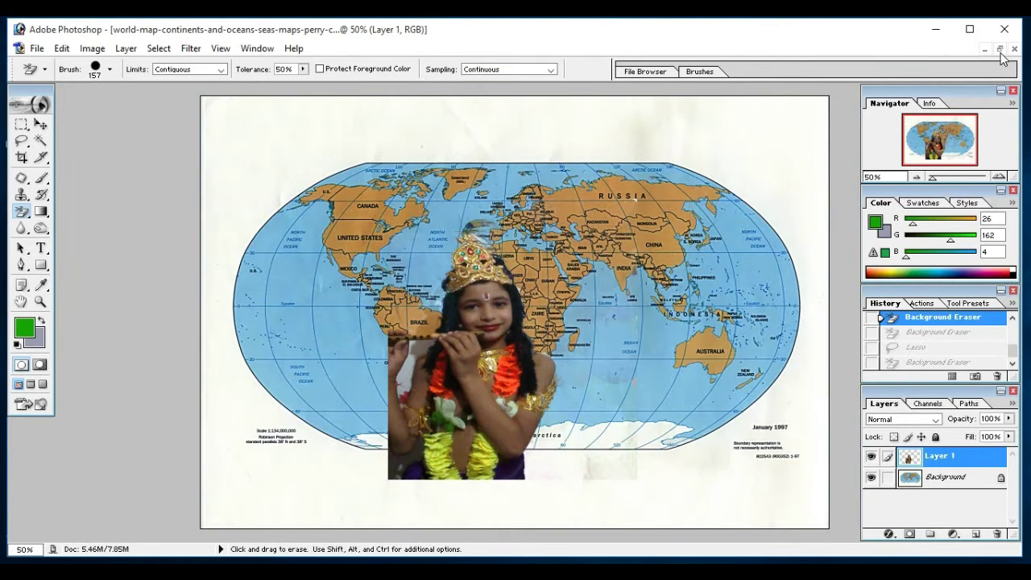
Restore the documents to separate windows and set the map zoom to 33.3%.
click(999, 50)
key(ctrl+minus)
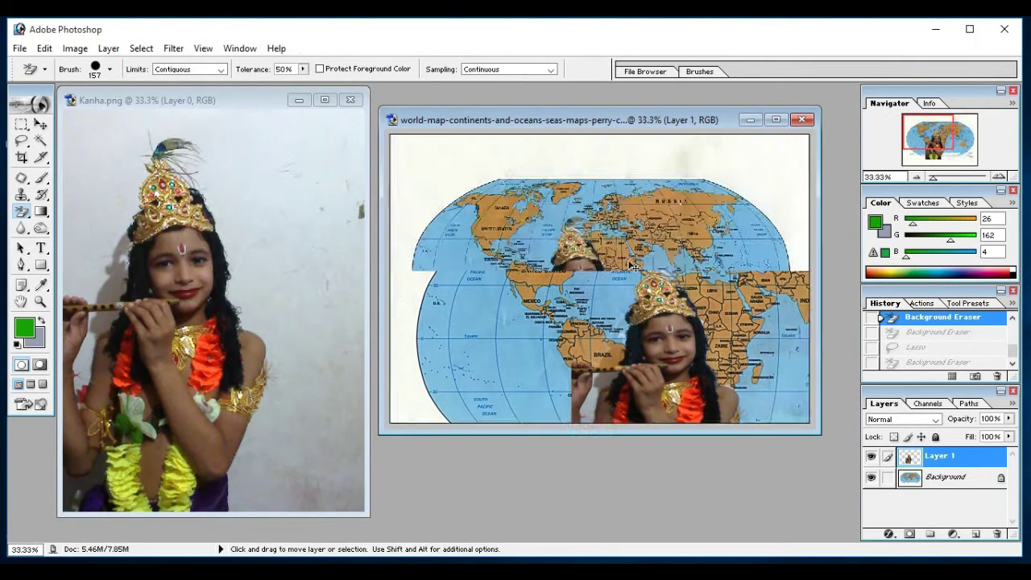
key(ctrl+minus)
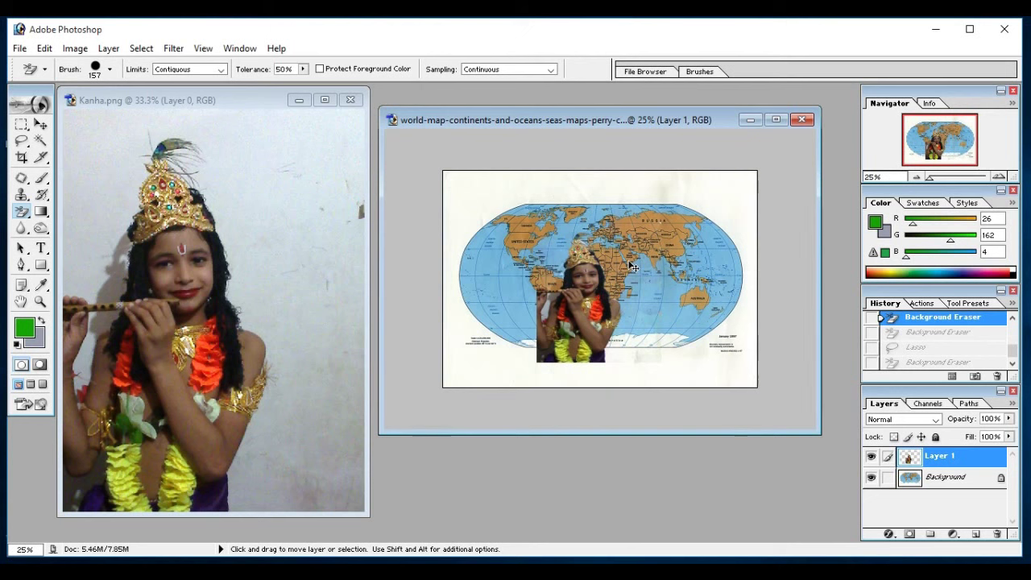
key(ctrl+plus)
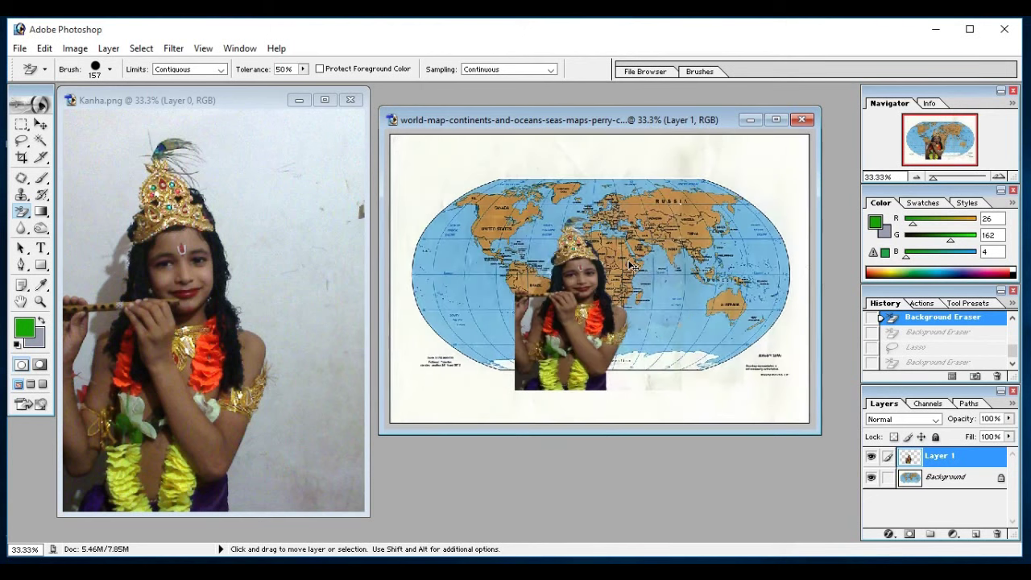
Paint out the pasted girl with the History Brush, then maximize the portrait photo.
click(41, 194)
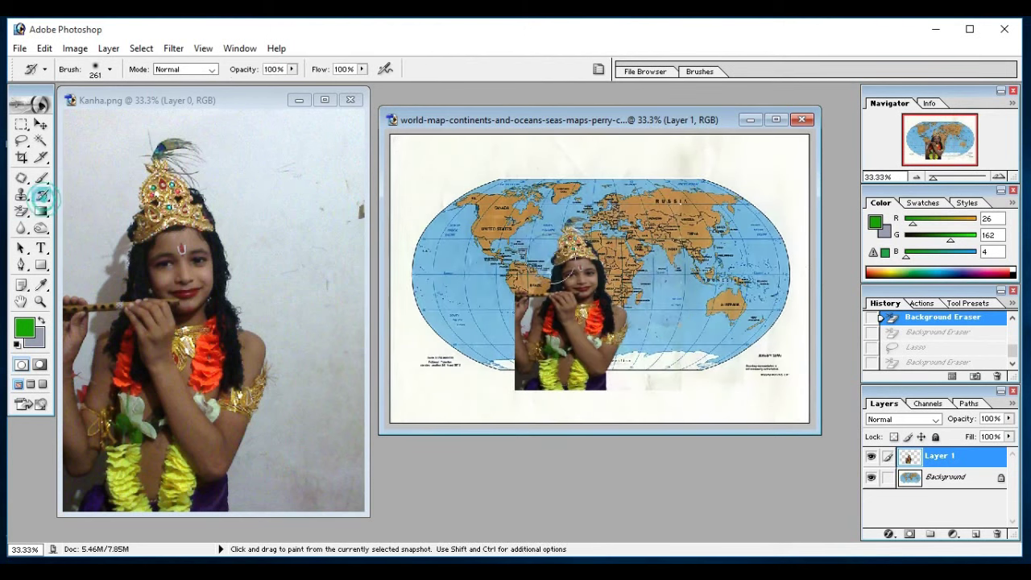
mouse_move(575, 257)
mouse_down()
mouse_move(601, 393)
mouse_move(553, 410)
mouse_up()
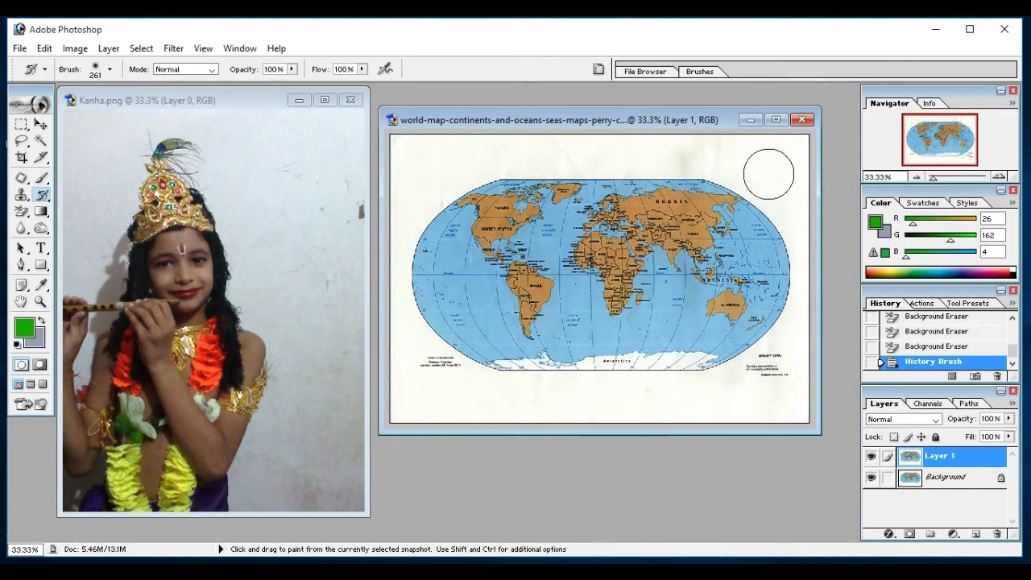
click(21, 211)
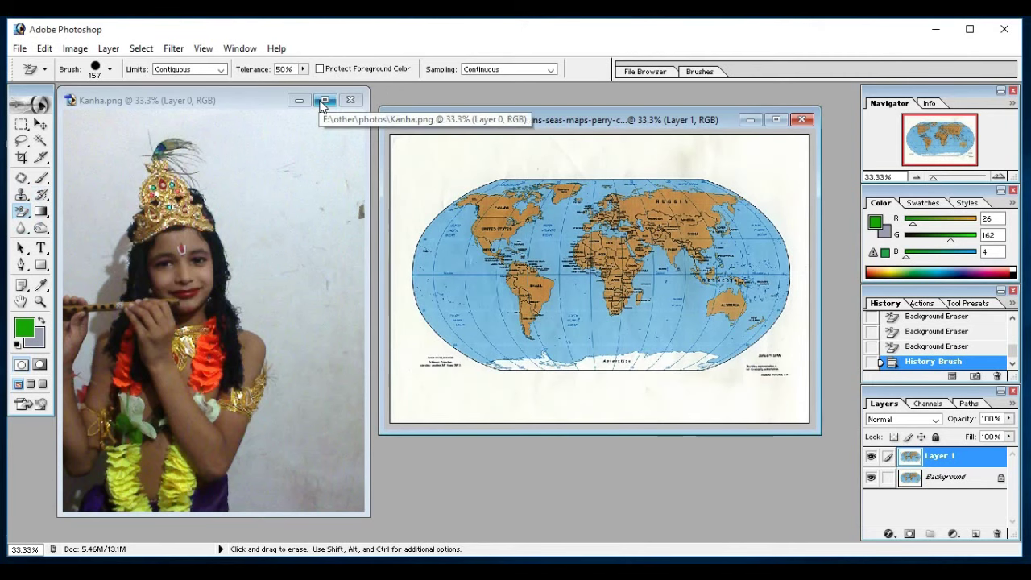
click(325, 100)
click(20, 216)
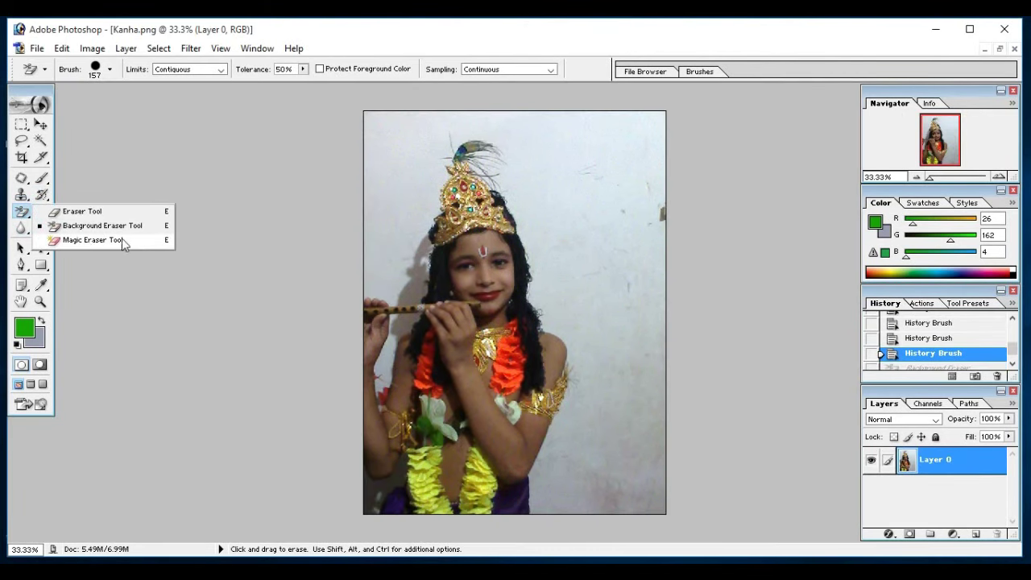
click(73, 240)
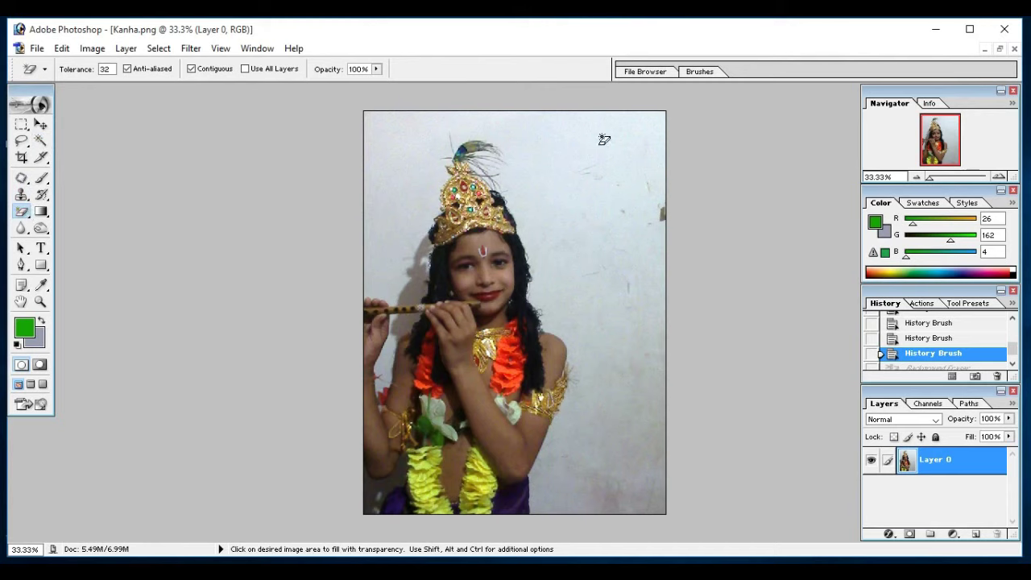
click(39, 140)
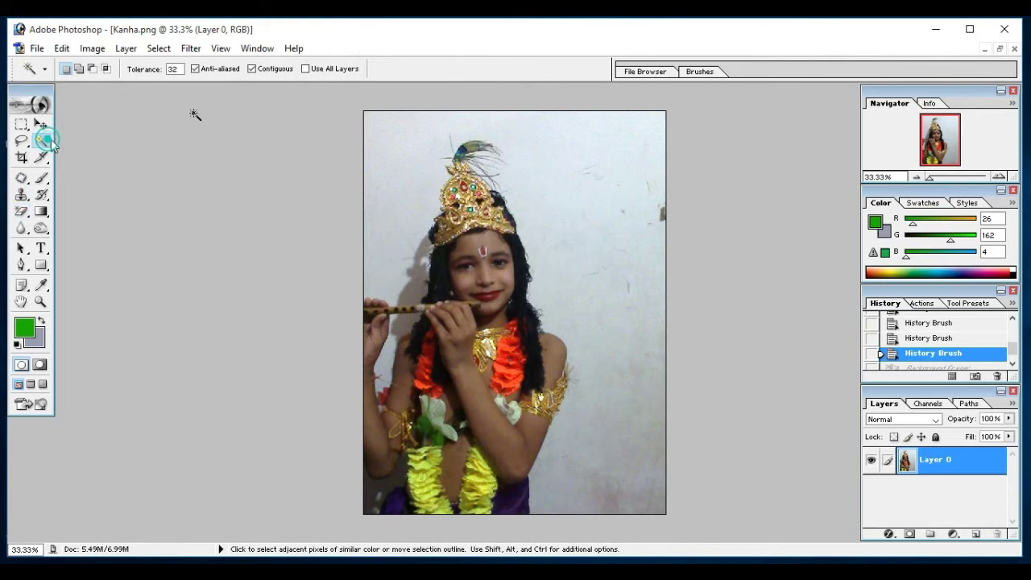
click(613, 134)
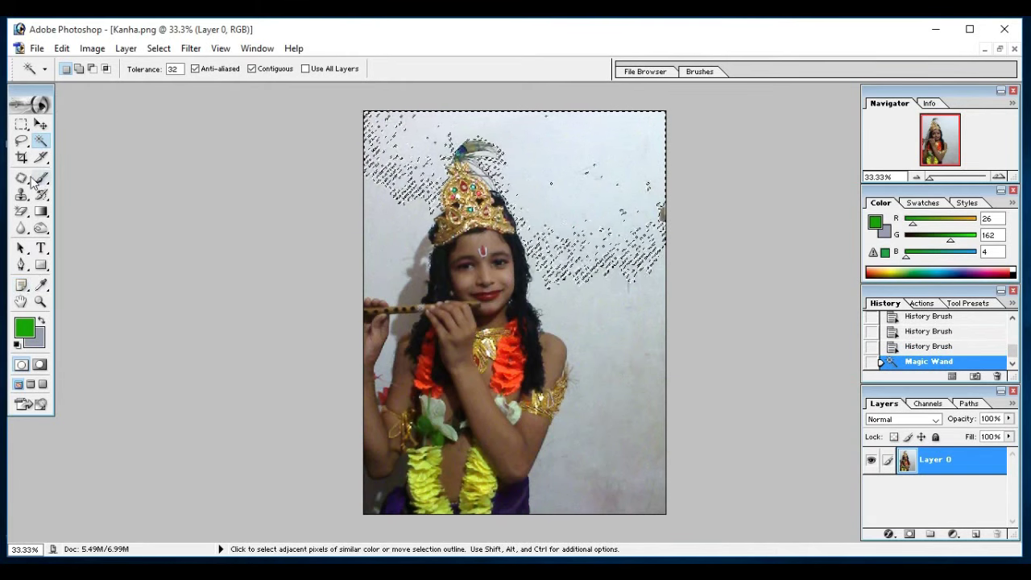
click(21, 124)
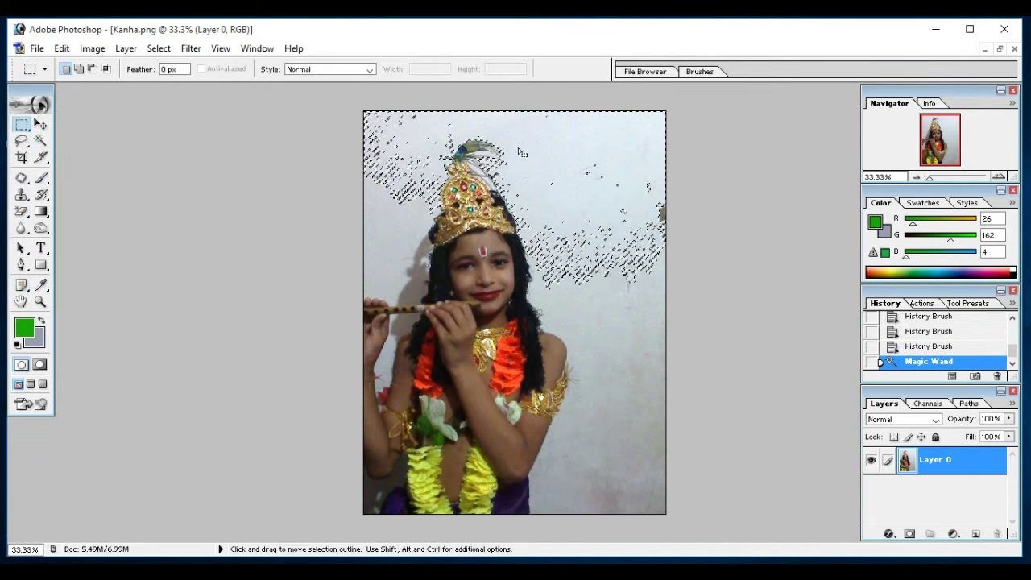
drag(520, 151, 514, 151)
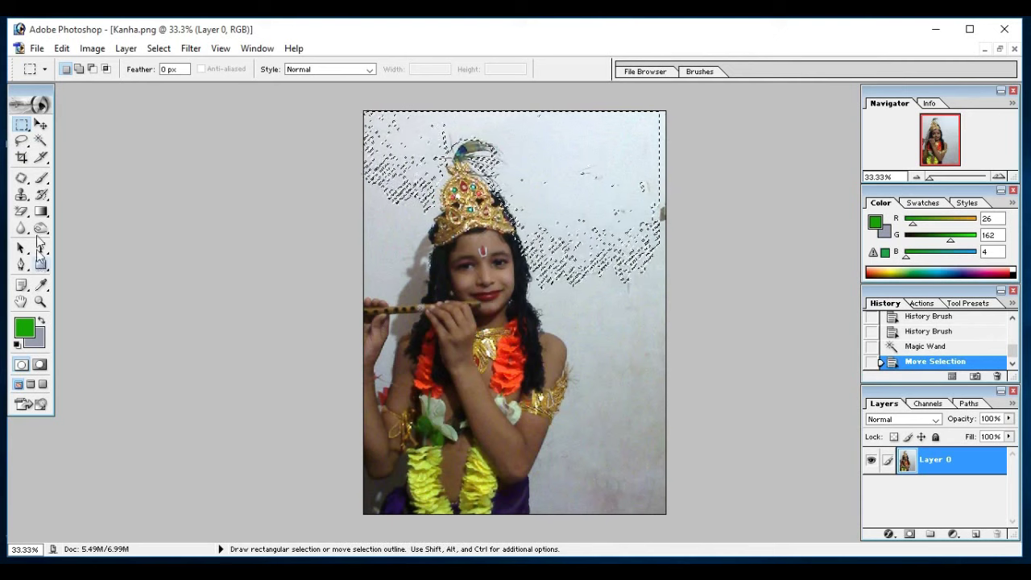
click(586, 177)
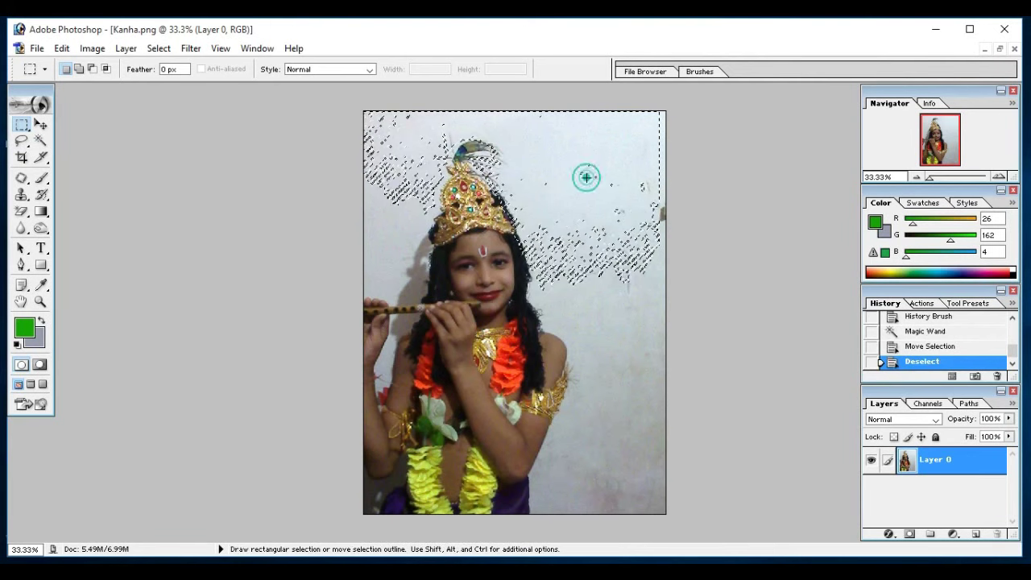
click(21, 212)
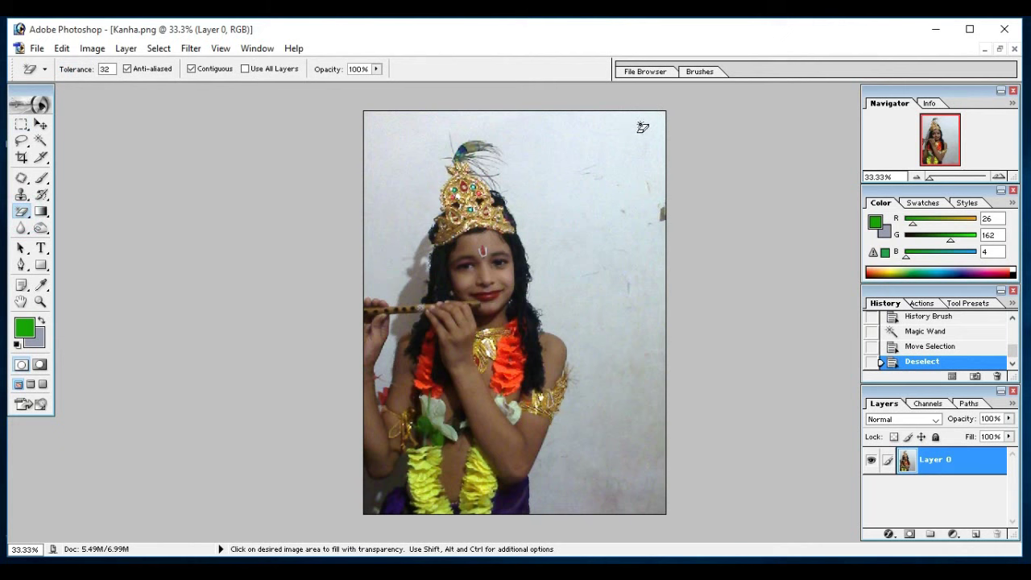
click(641, 125)
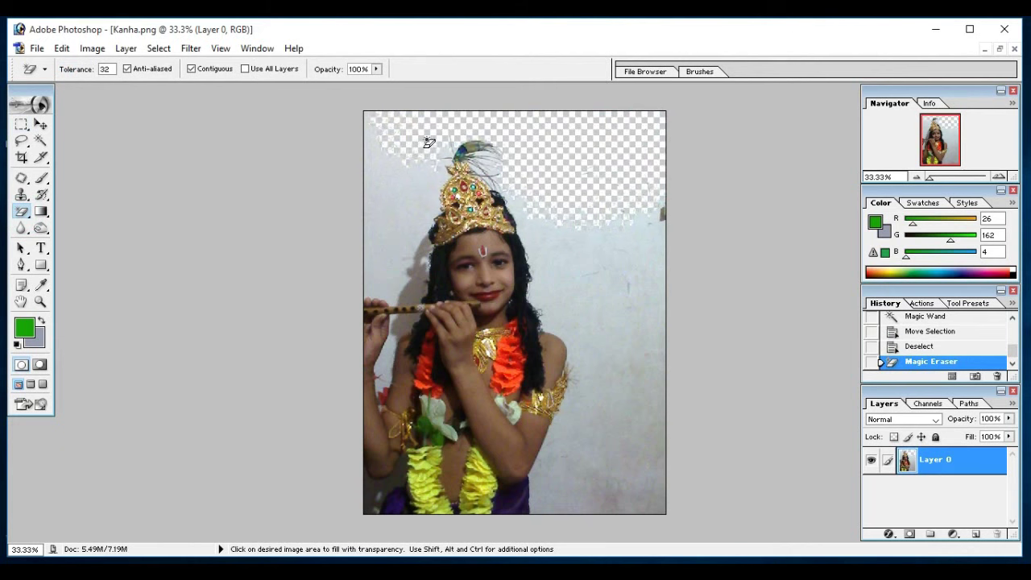
click(640, 299)
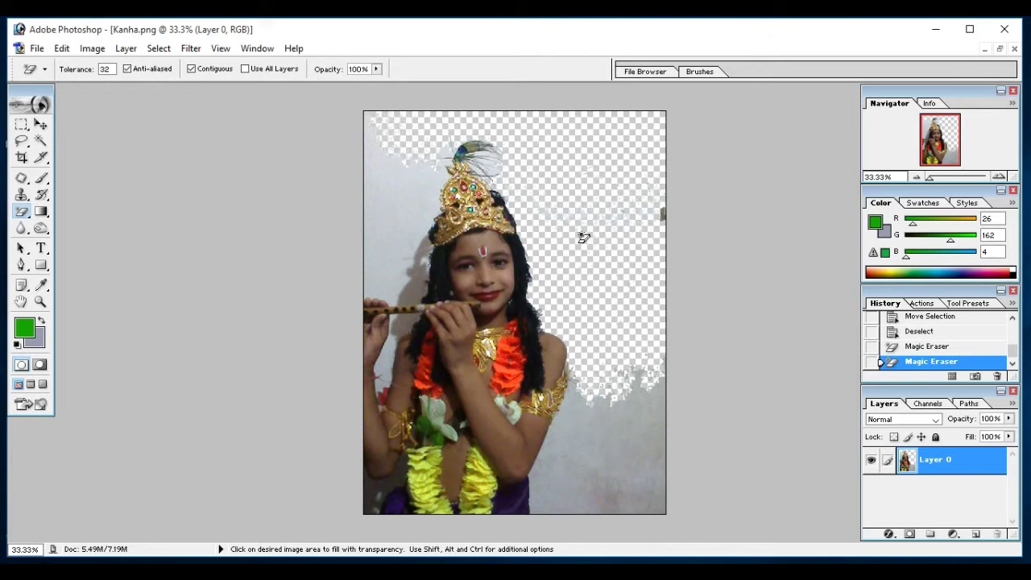
key(ctrl)
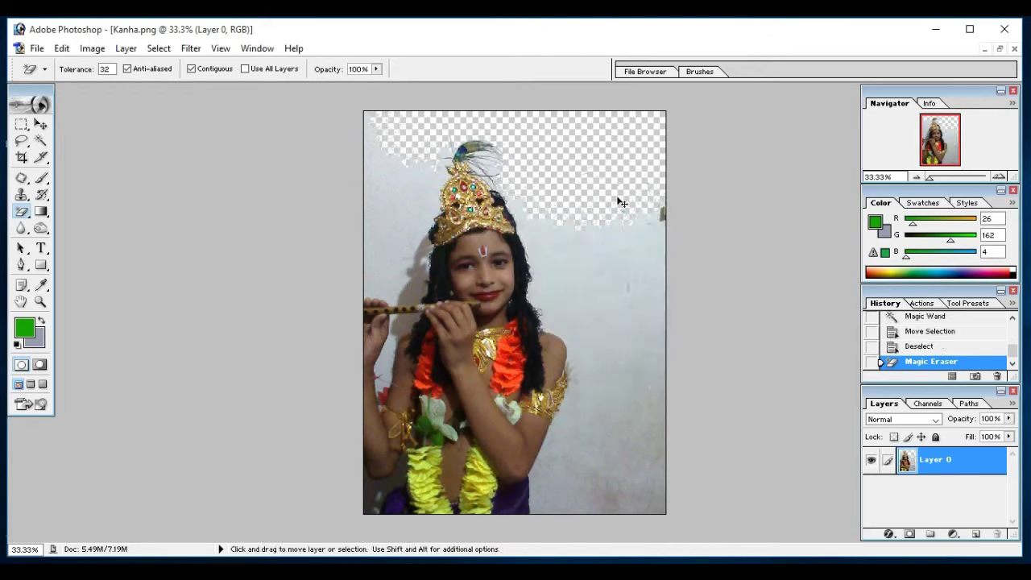
key(ctrl+z)
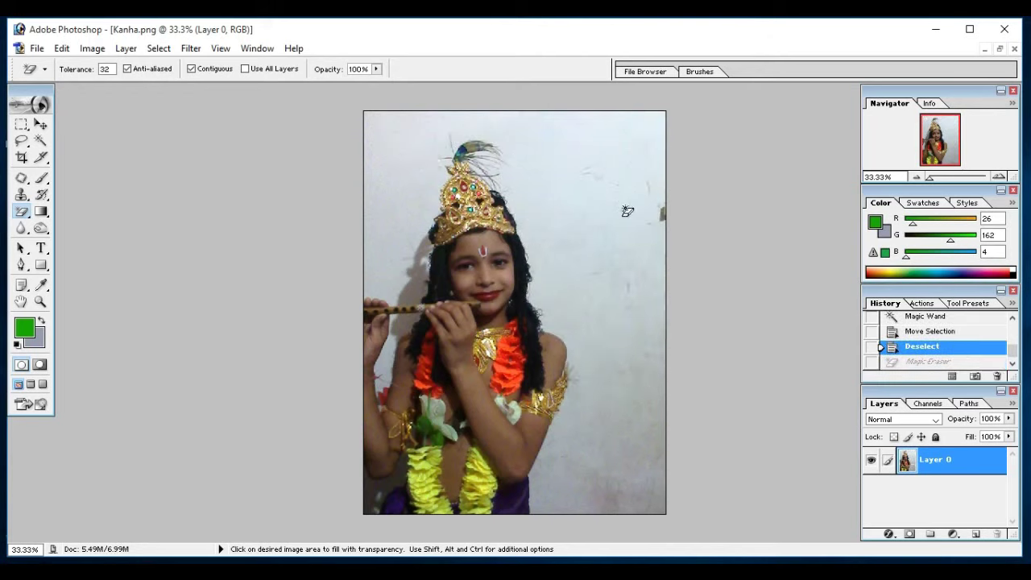
click(647, 240)
click(625, 369)
click(636, 408)
click(620, 506)
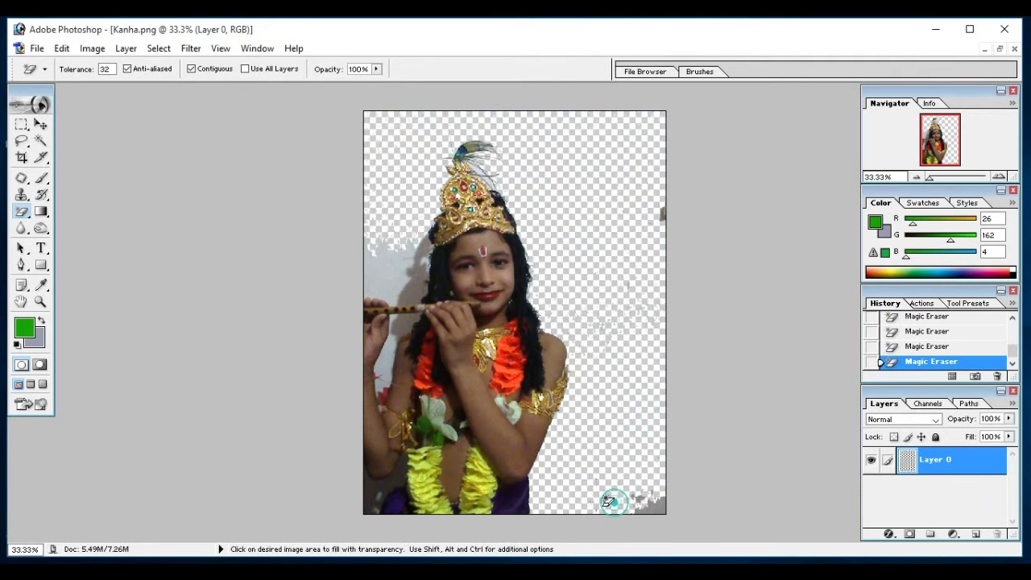
click(649, 504)
click(650, 491)
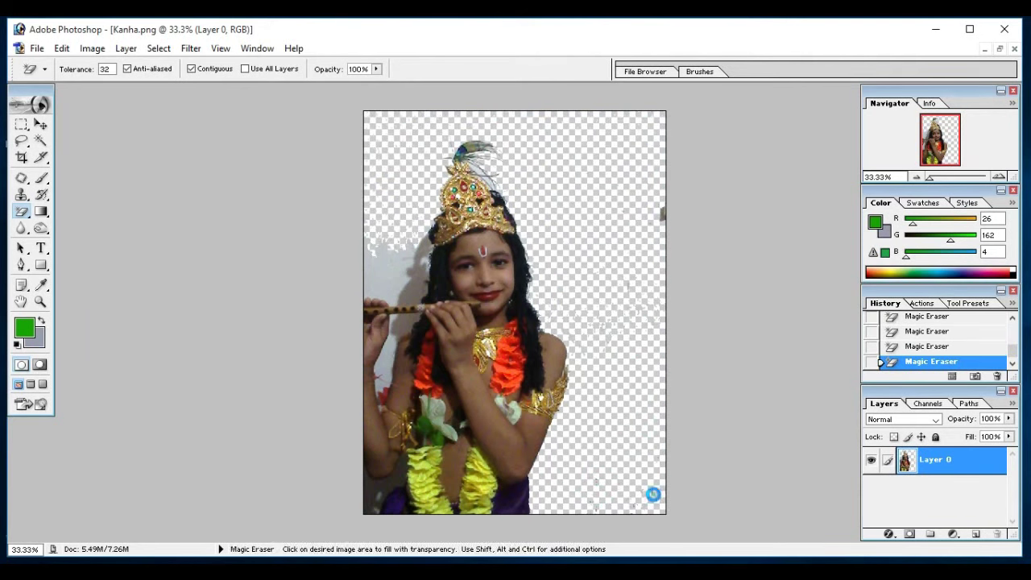
click(597, 510)
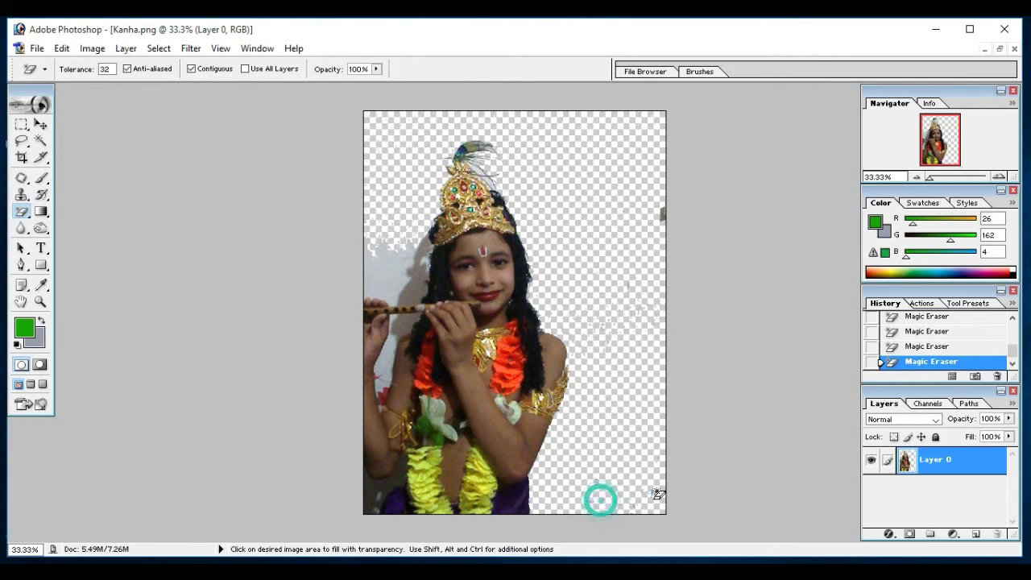
click(563, 399)
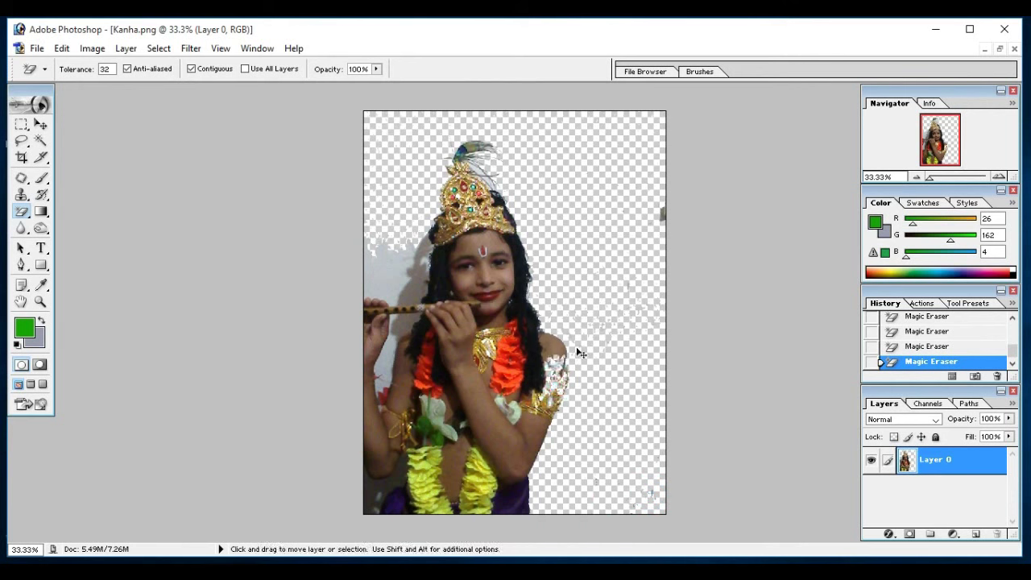
key(ctrl+alt+z)
key(ctrl+alt+z)
key(ctrl+alt+z)
key(ctrl+alt+z)
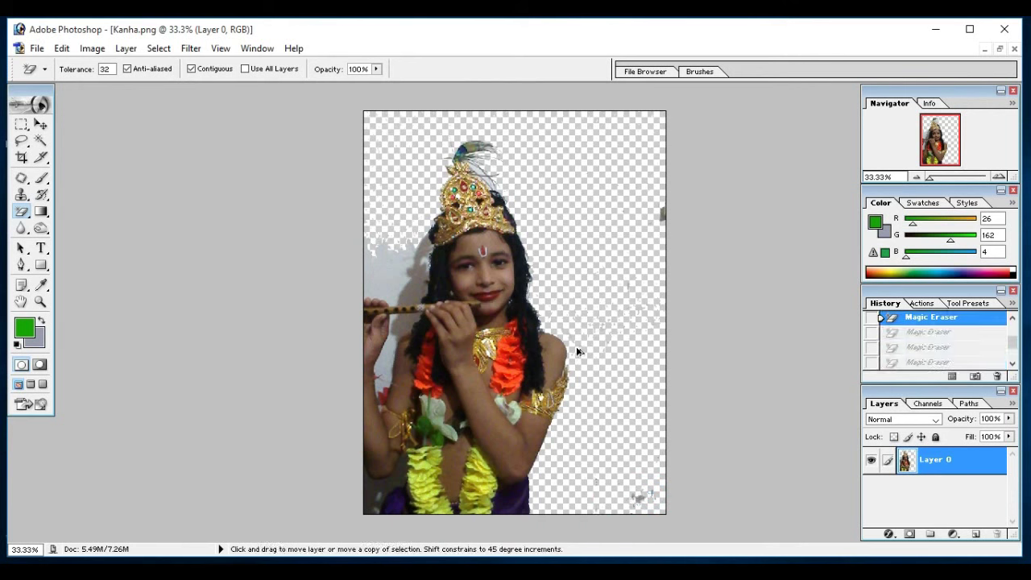
key(ctrl+alt+z)
key(ctrl+alt+z)
key(ctrl+alt+z)
key(ctrl+alt+z)
key(ctrl+alt+z)
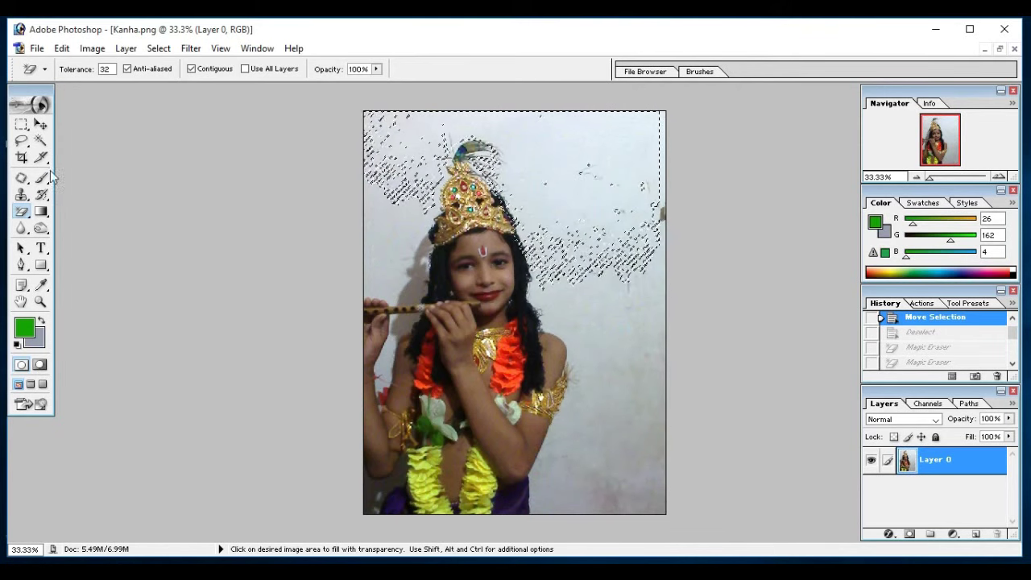
click(22, 124)
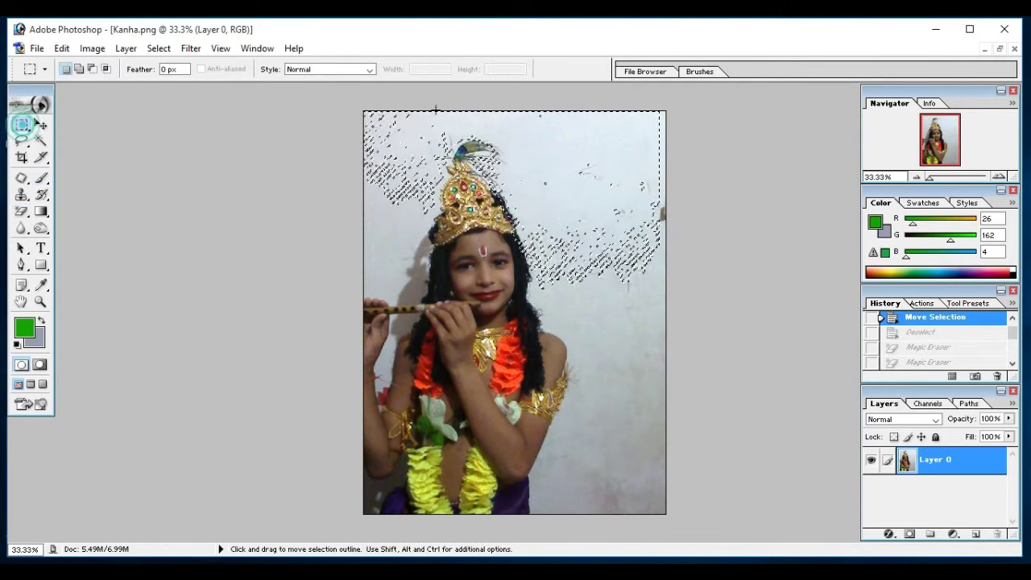
click(573, 137)
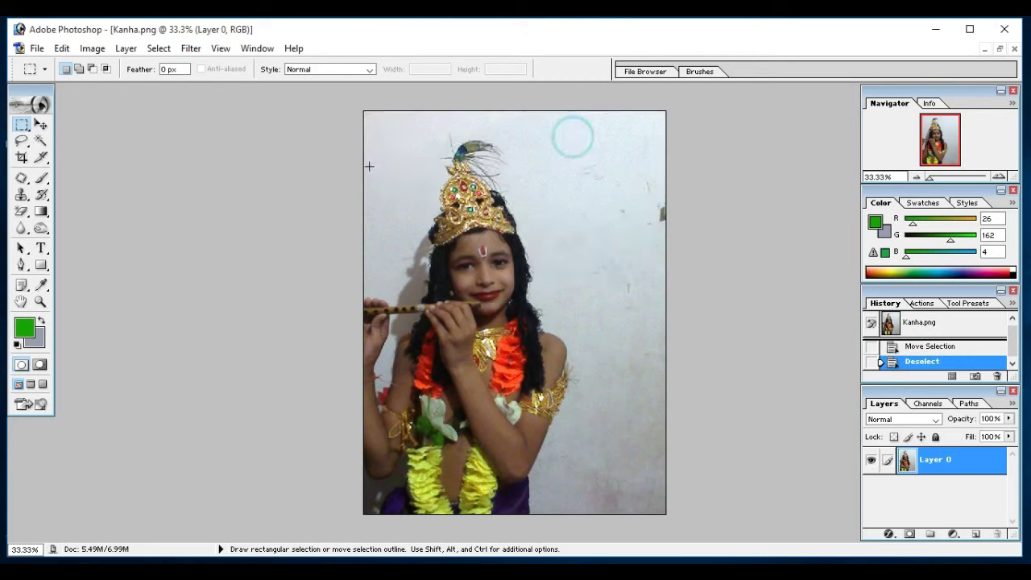
Browse the Eraser and History Brush variants, then select the Gradient Tool.
click(20, 211)
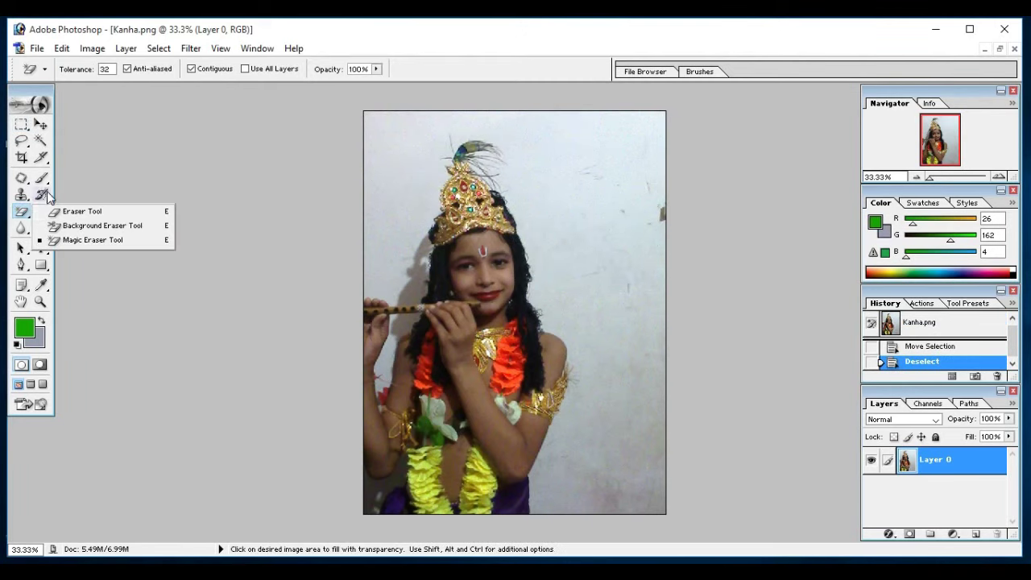
click(41, 195)
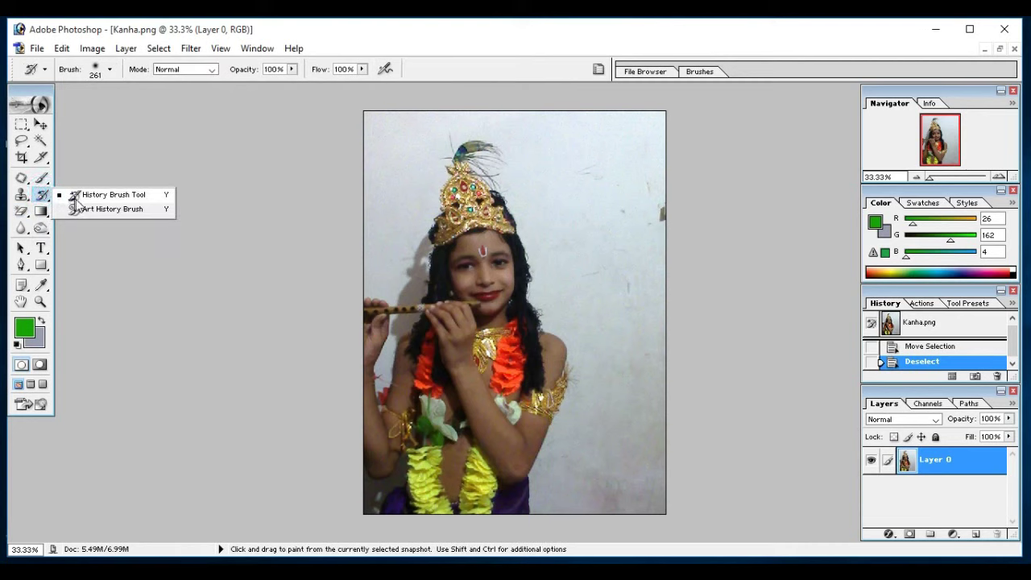
click(21, 211)
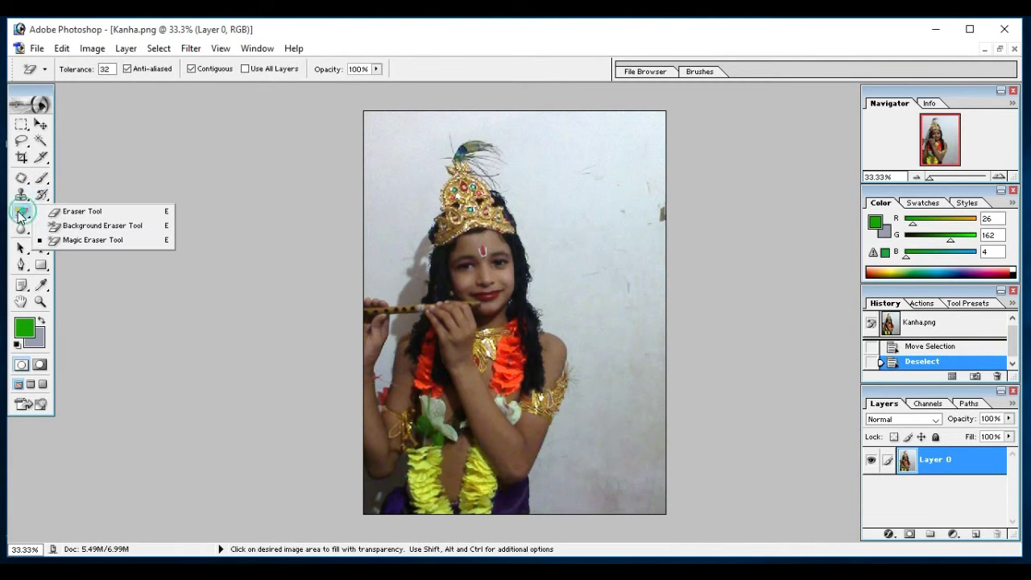
click(95, 212)
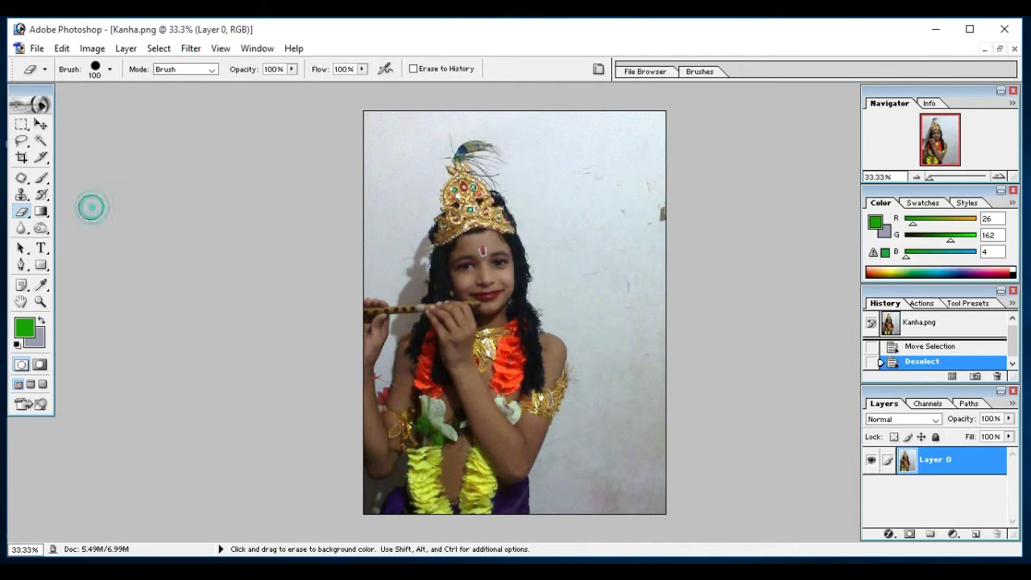
click(43, 213)
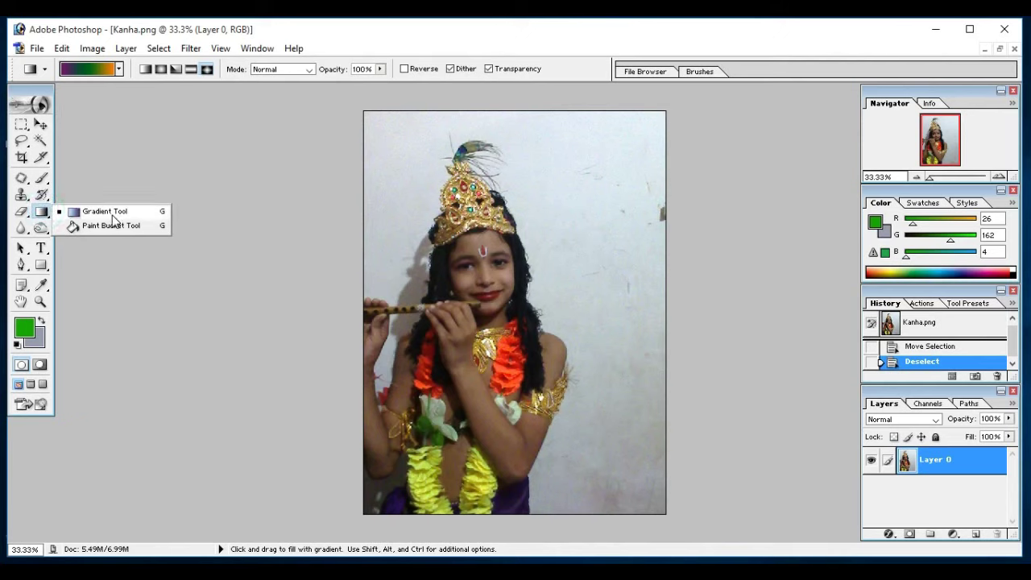
click(109, 214)
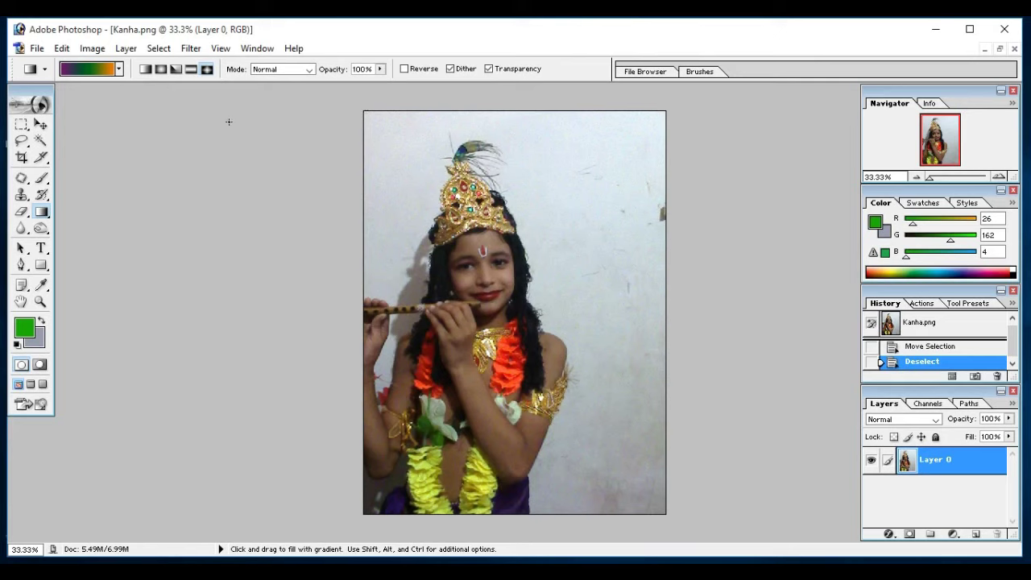
Try the gradient style buttons and Mode list, then choose Linear with the spectrum preset.
click(207, 71)
click(306, 70)
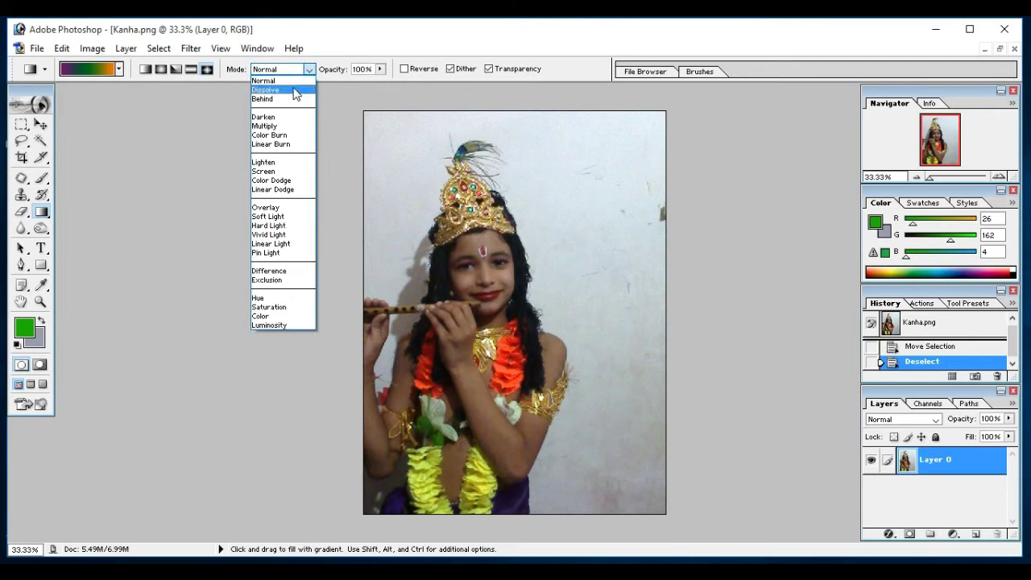
click(284, 80)
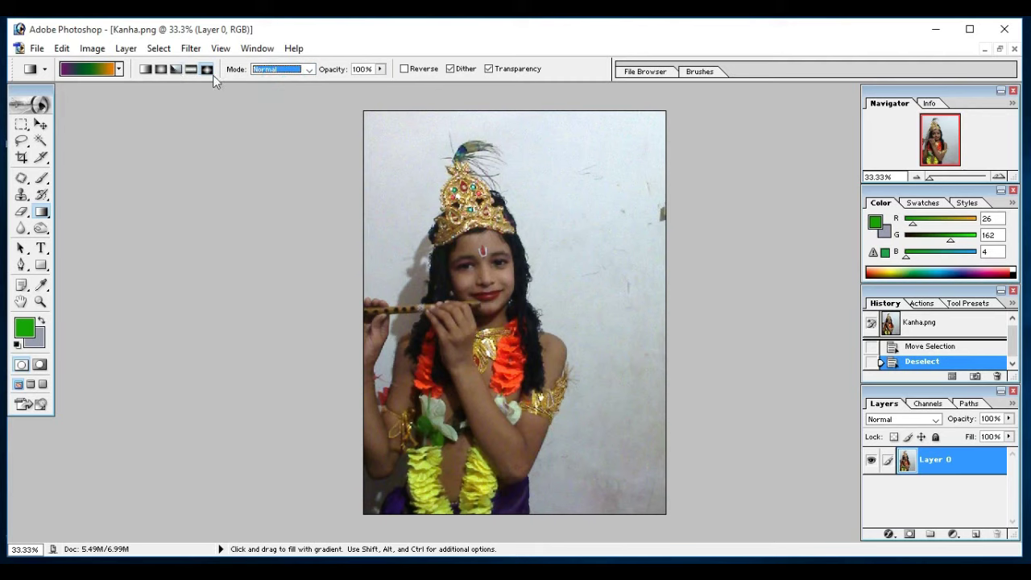
click(160, 69)
click(203, 71)
click(146, 69)
click(119, 69)
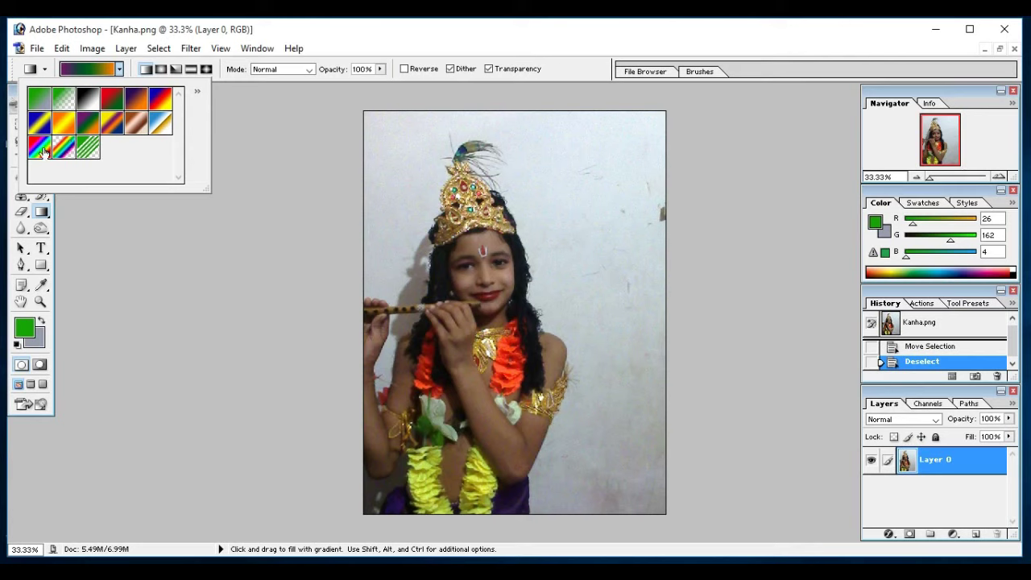
click(43, 156)
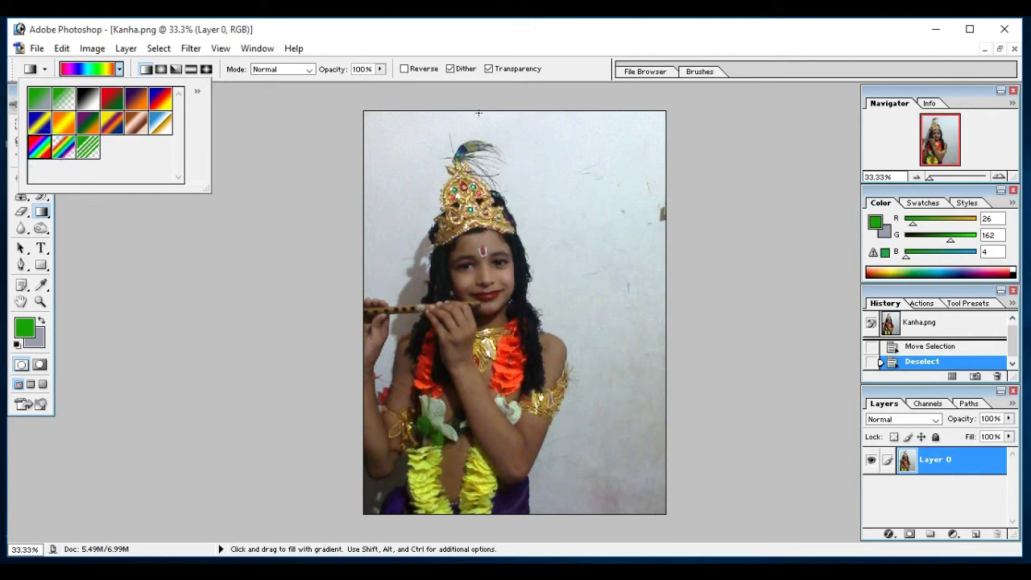
Drag a diagonal spectrum gradient across the photo, then undo it.
drag(364, 113, 605, 444)
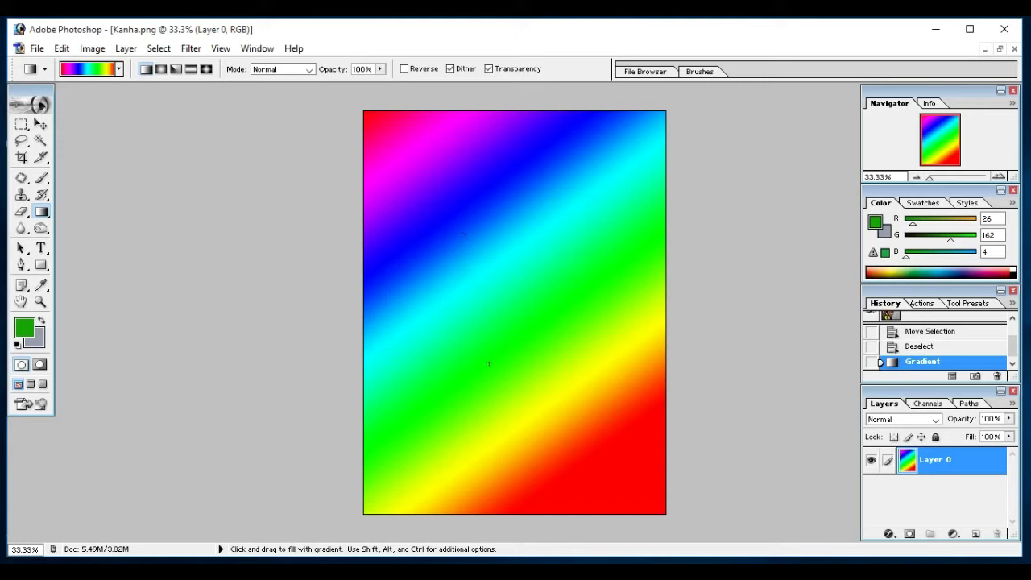
key(ctrl)
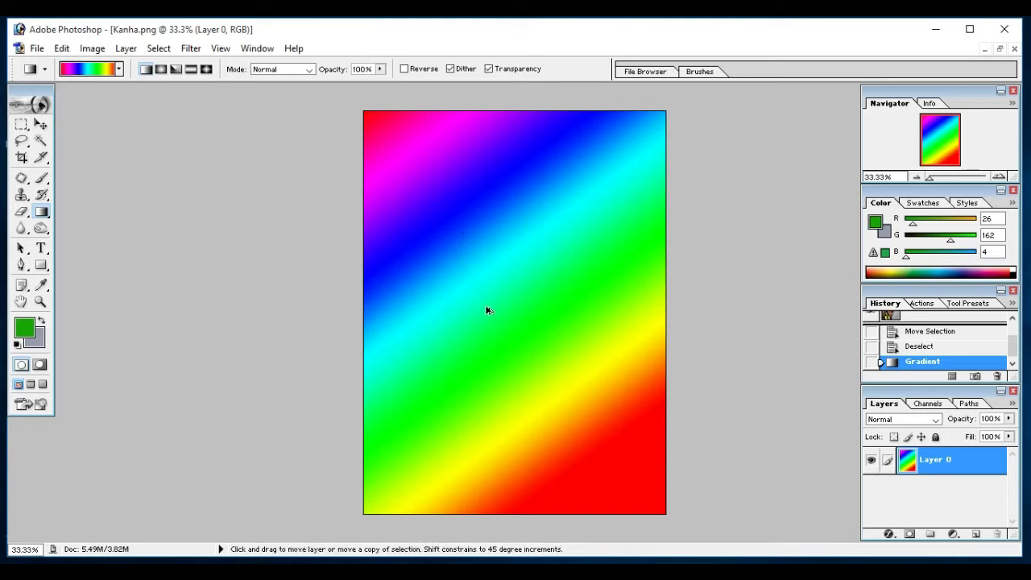
key(ctrl+z)
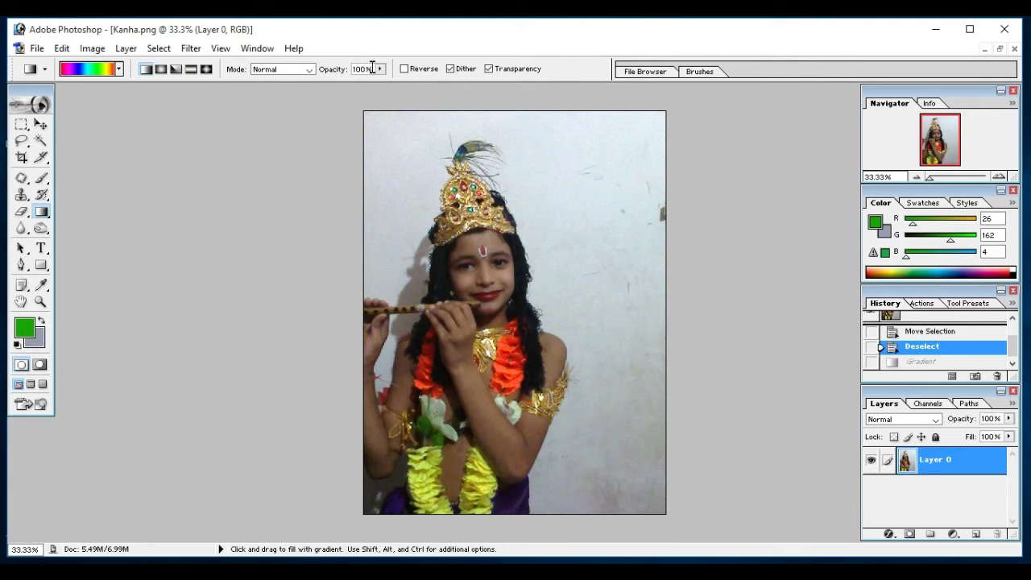
Try a 1% opacity gradient, undo it, and clear the selection on the photo.
double_click(365, 69)
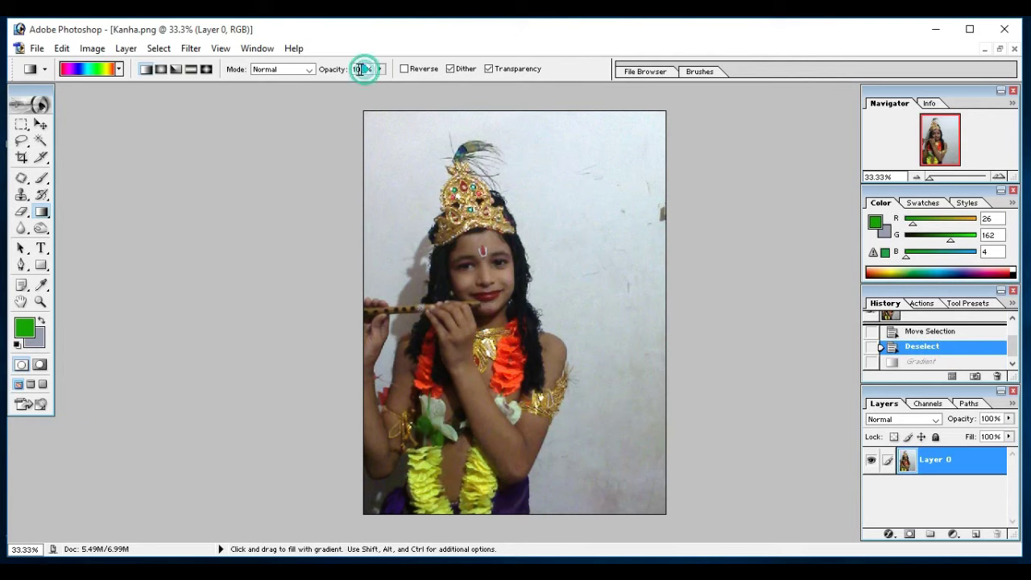
text(1)
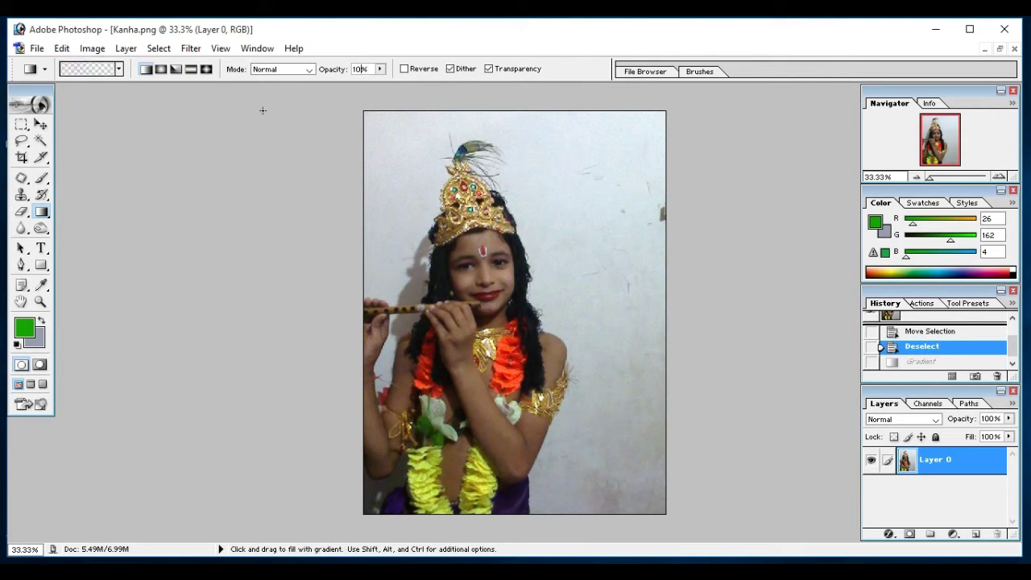
drag(364, 107, 592, 450)
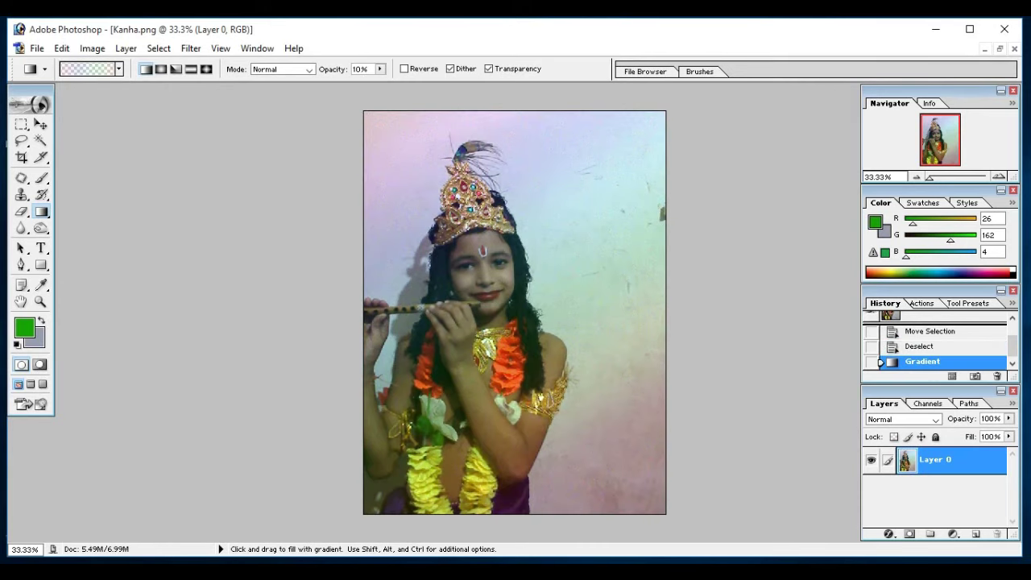
key(ctrl+z)
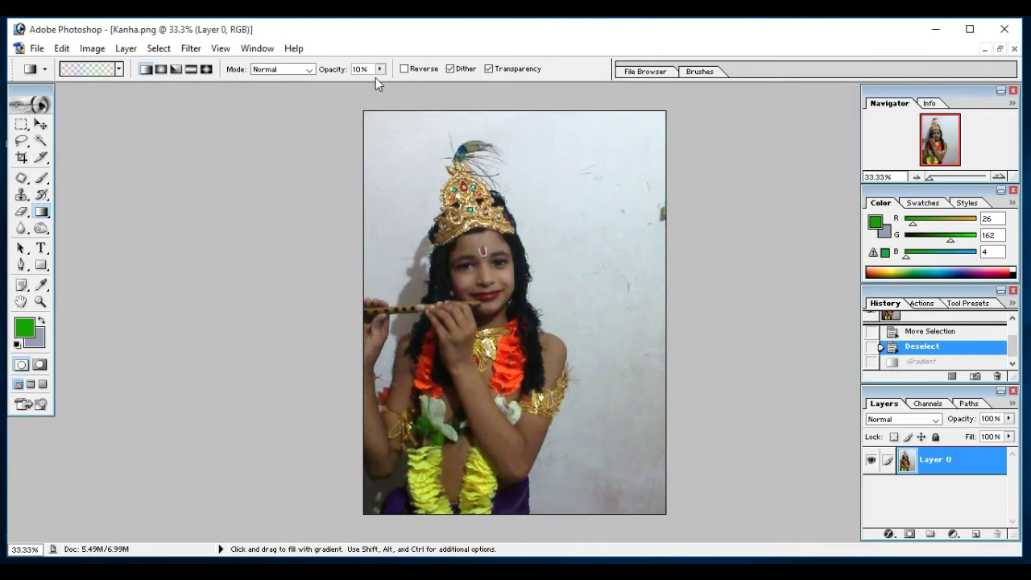
key(ctrl+alt+z)
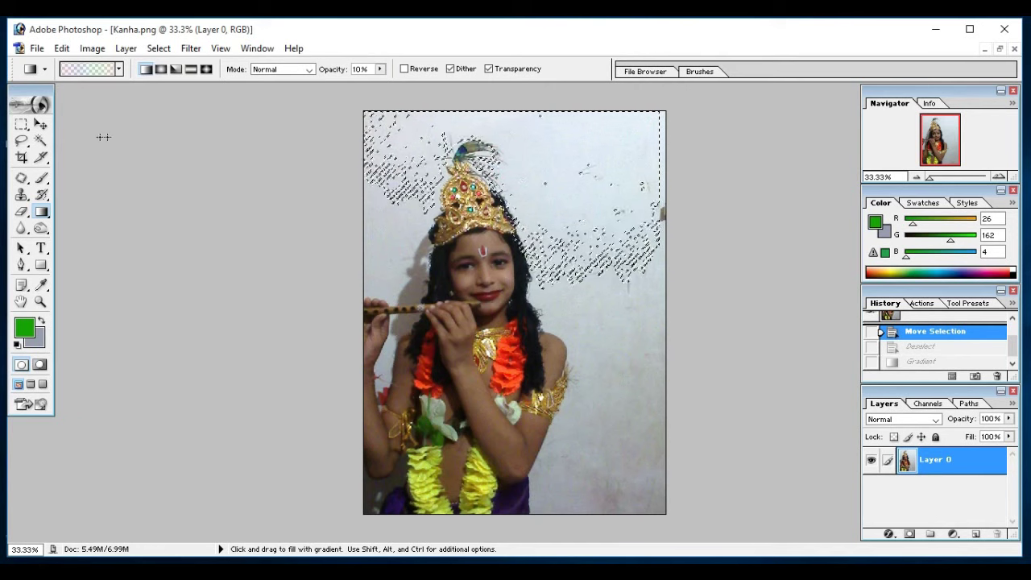
click(24, 126)
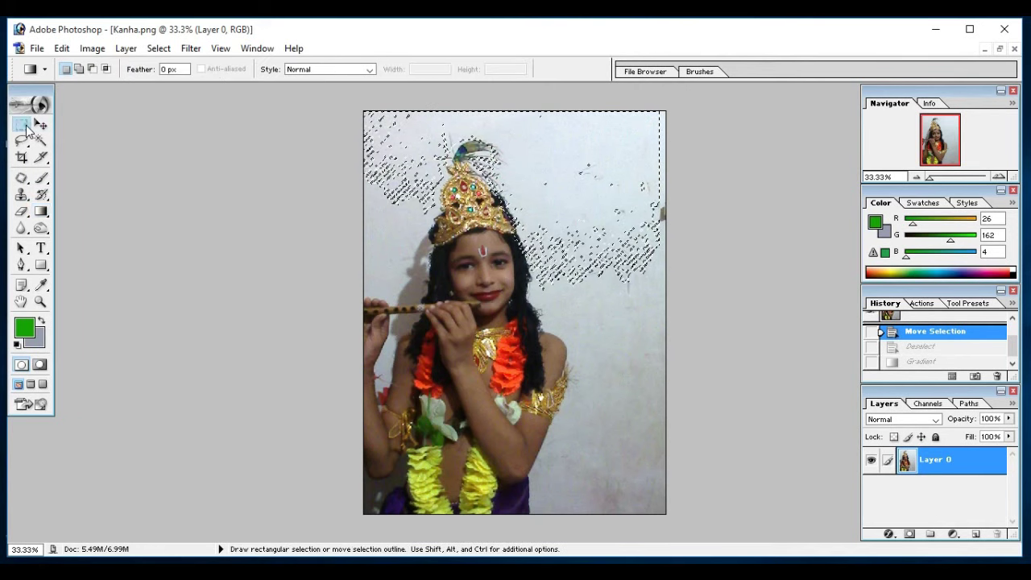
click(586, 214)
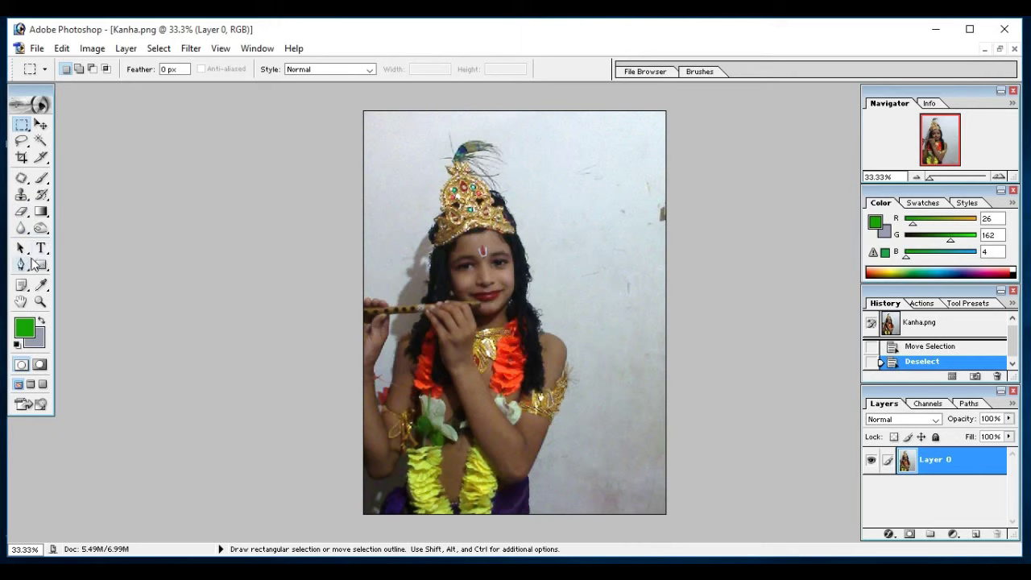
Set gradient opacity to 50%, drag a trial rainbow gradient, then undo it.
click(42, 213)
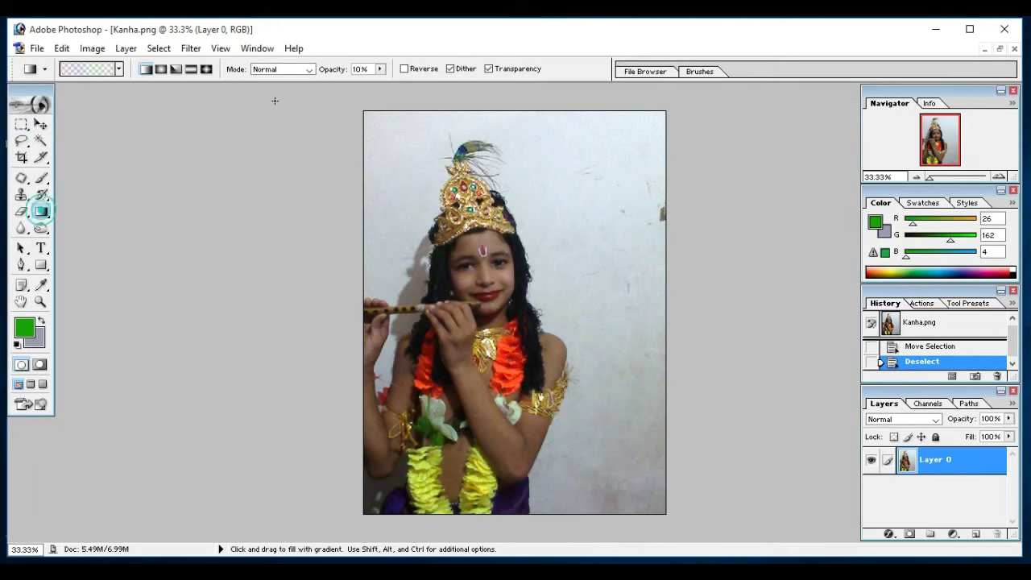
double_click(360, 70)
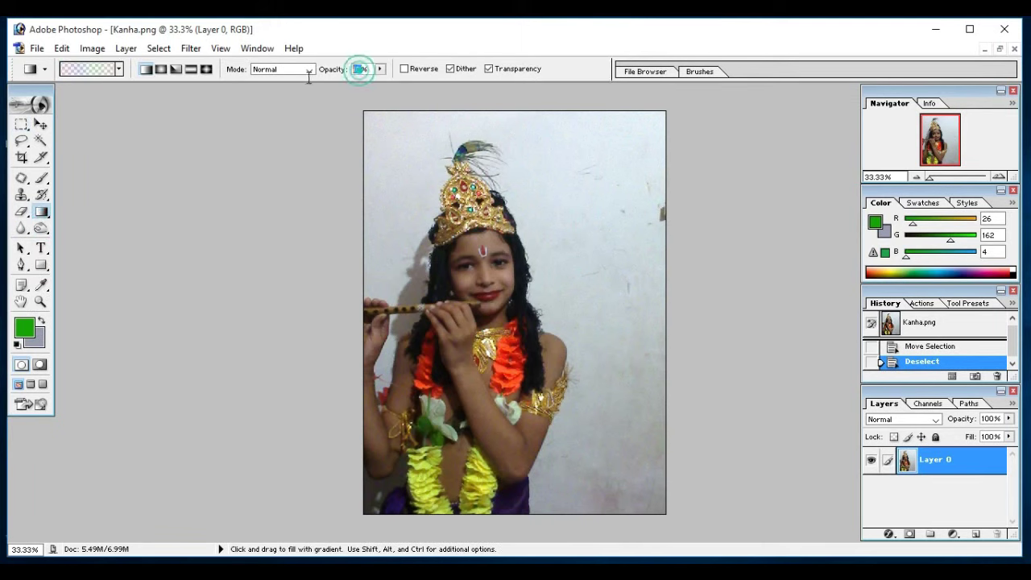
text(50)
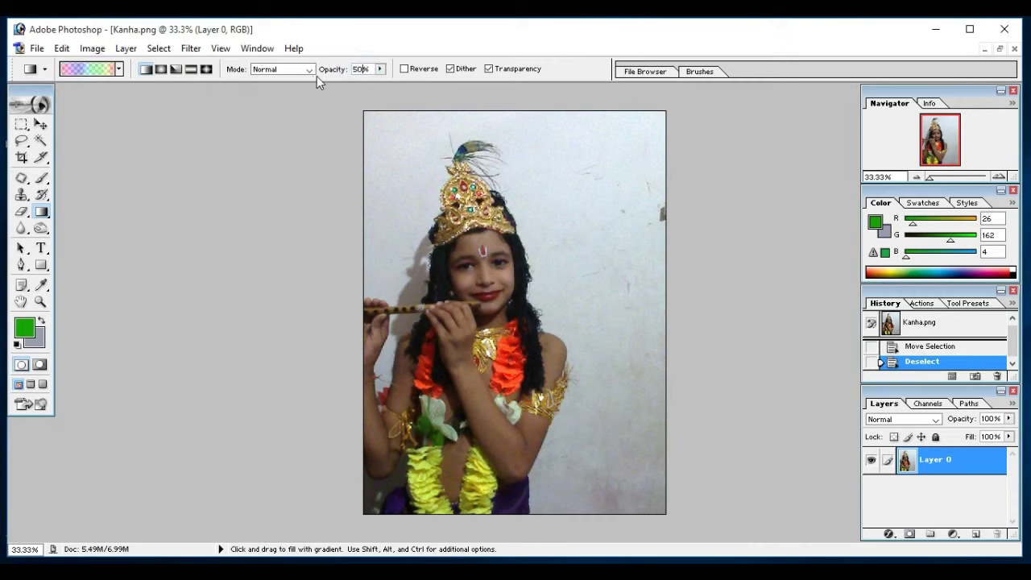
drag(367, 113, 596, 369)
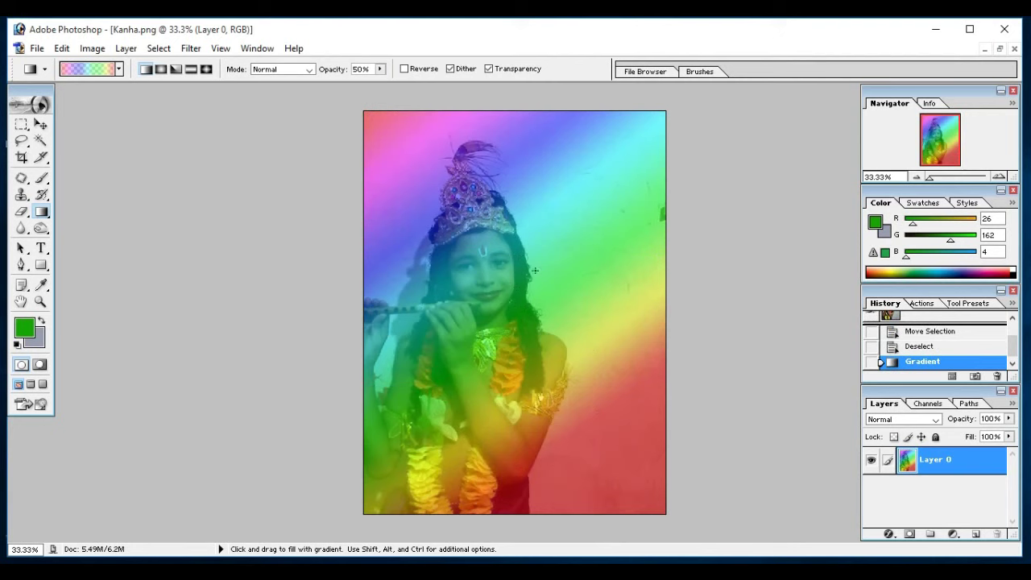
key(ctrl+z)
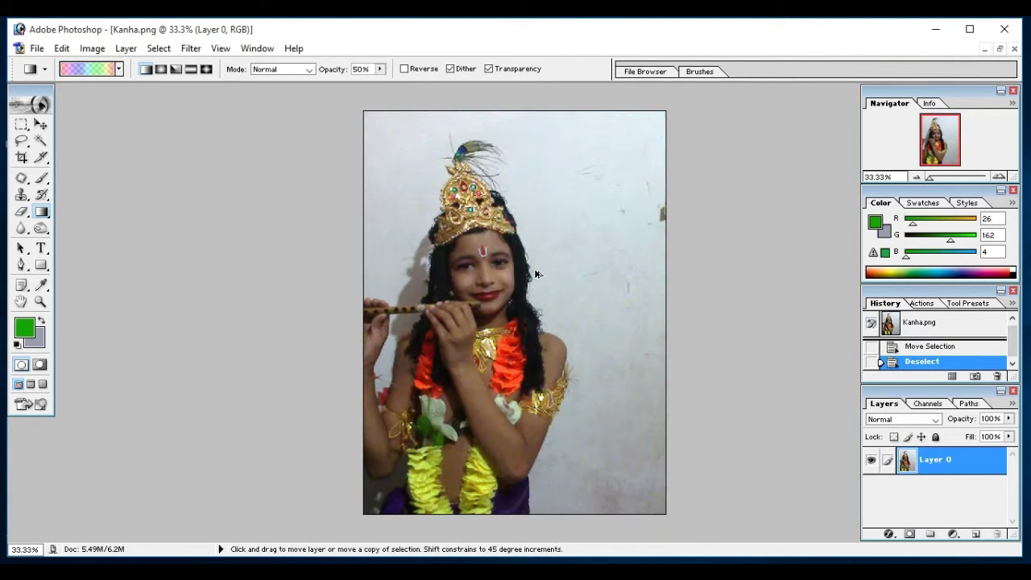
Close the Kanha photo and the world map without saving.
click(1011, 48)
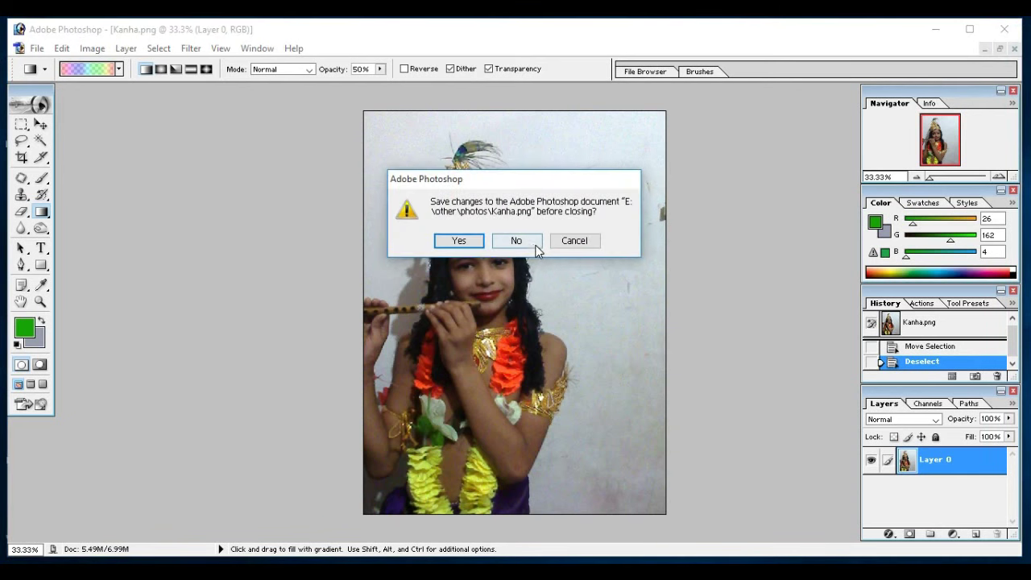
click(533, 244)
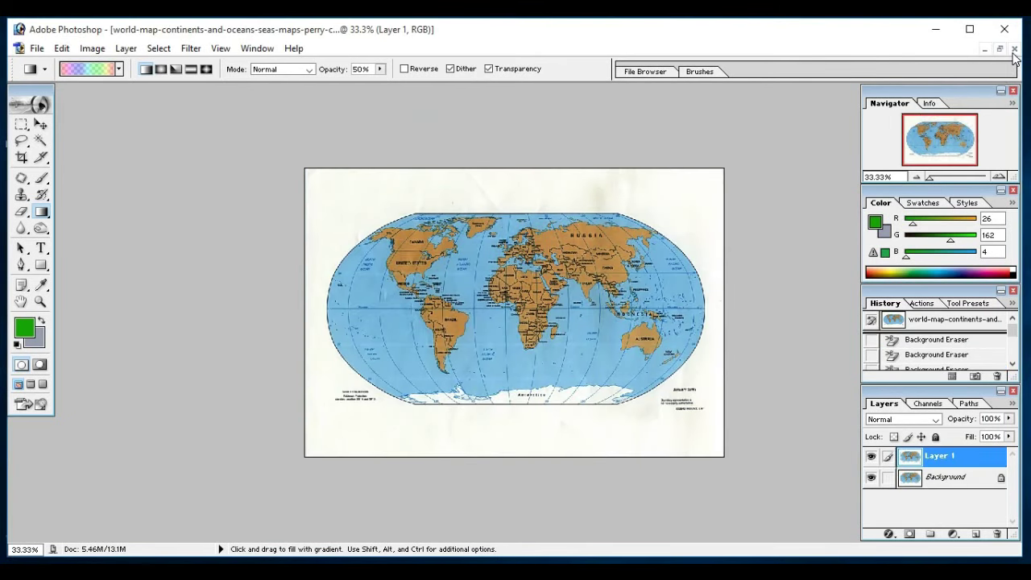
click(1014, 50)
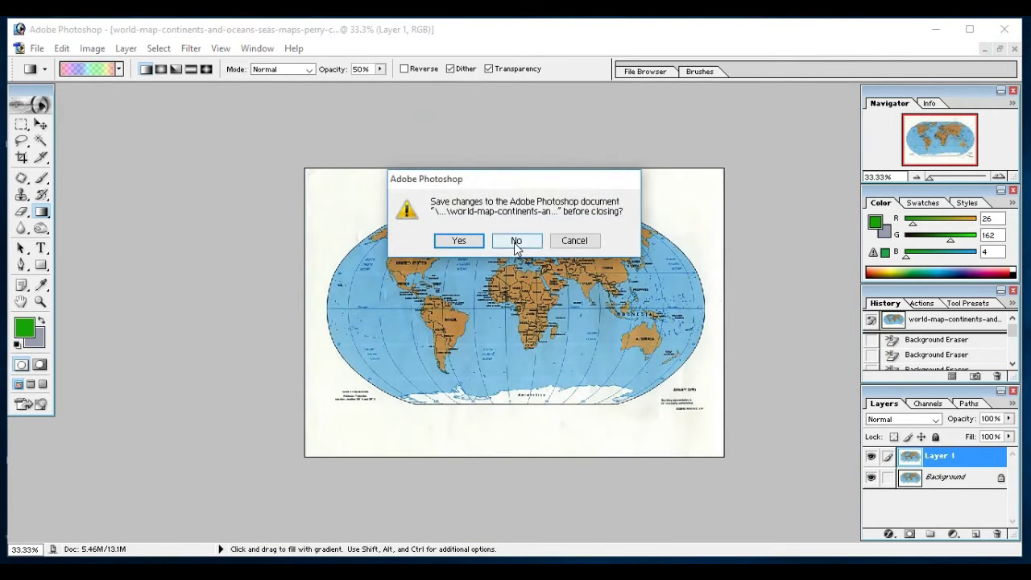
click(514, 242)
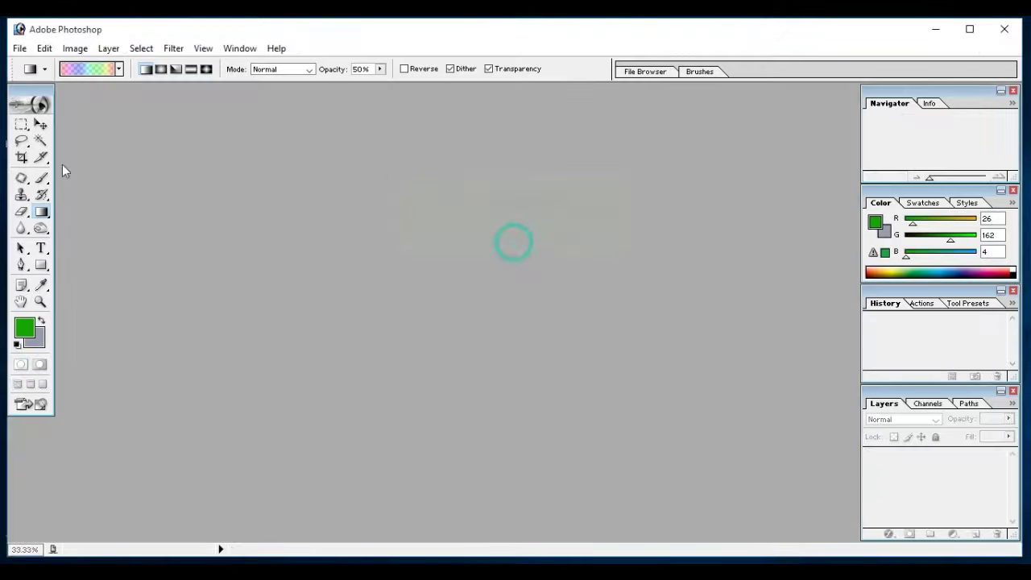
Create a new A4 document, Untitled-1, and maximize its window.
click(24, 49)
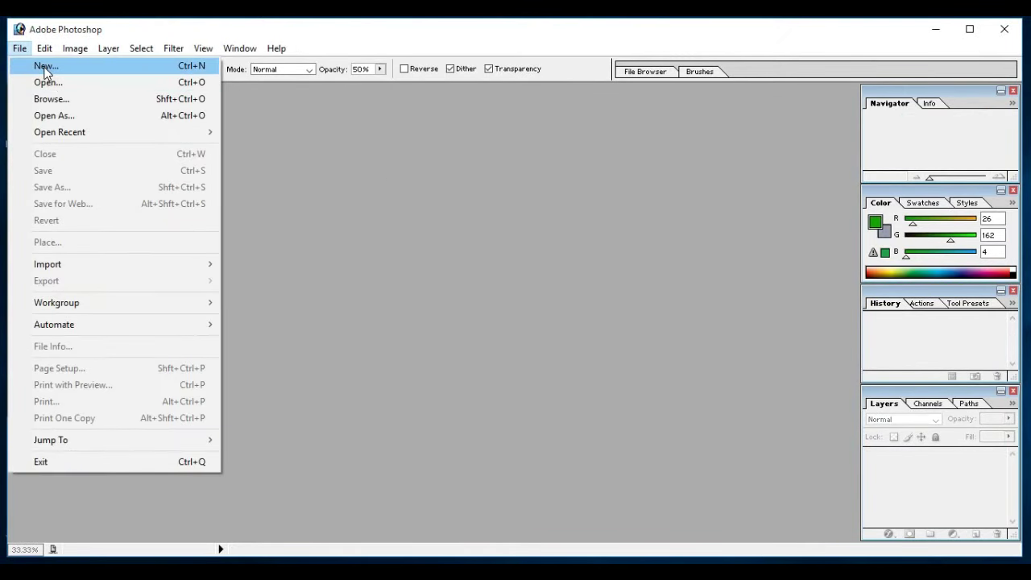
click(46, 69)
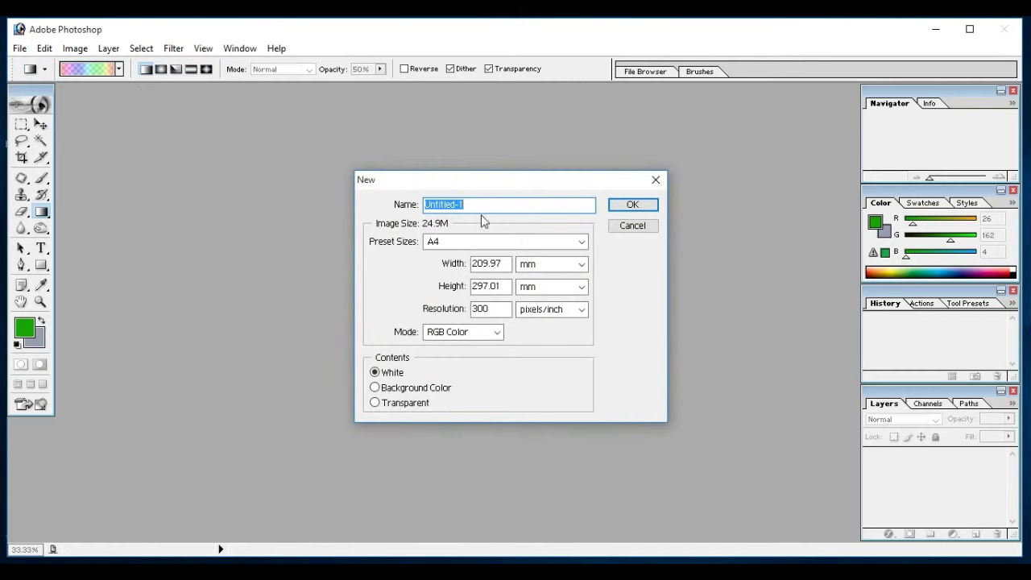
click(633, 205)
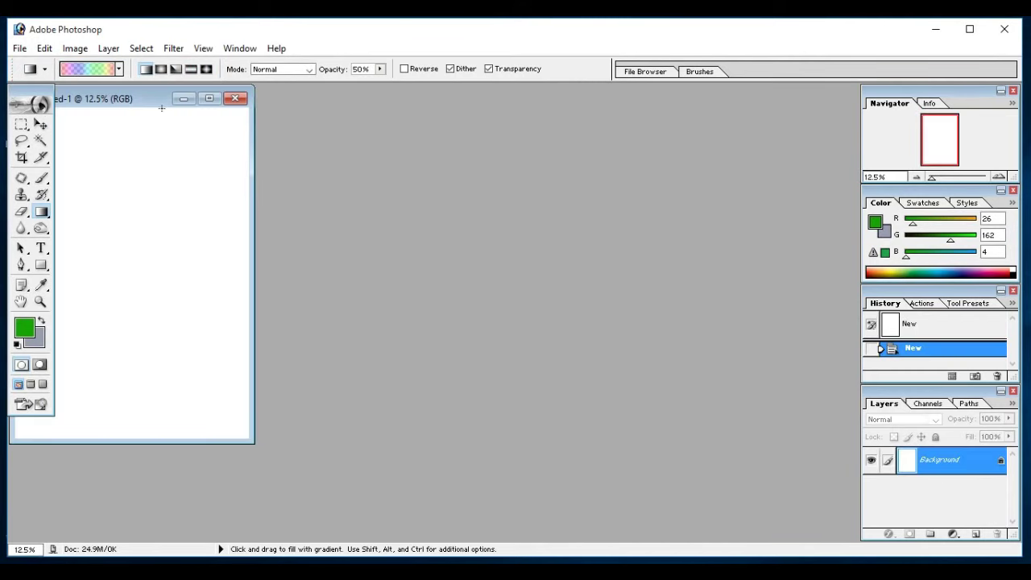
drag(130, 103, 482, 134)
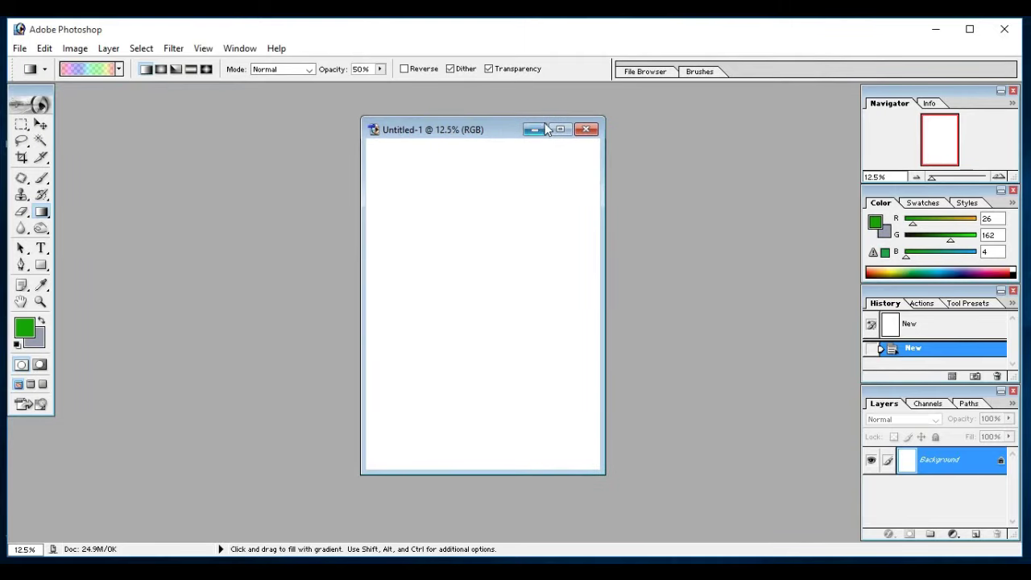
click(561, 130)
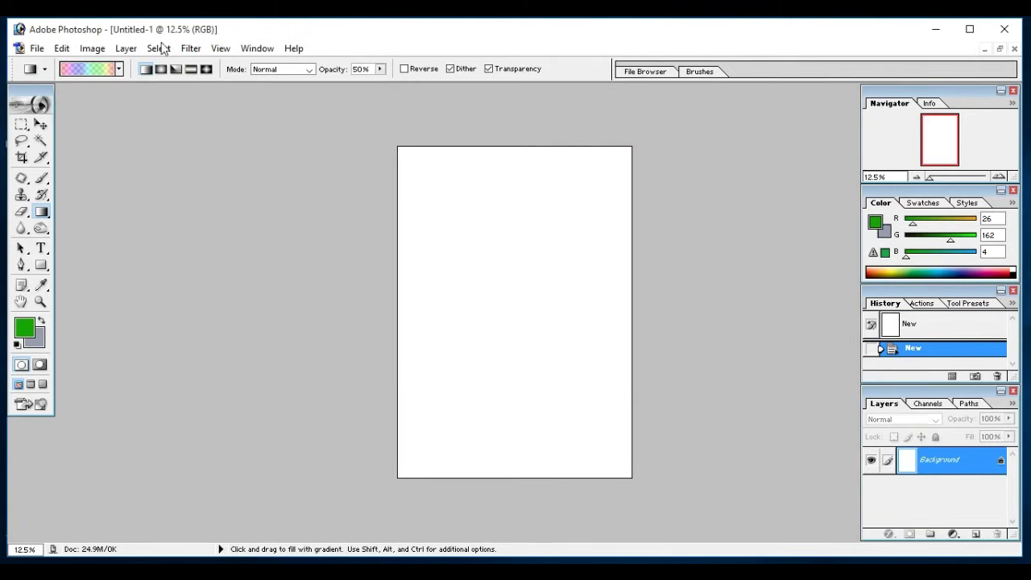
Set gradient opacity to 100% and choose the Foreground to Background preset.
double_click(360, 69)
text(100)
key(Return)
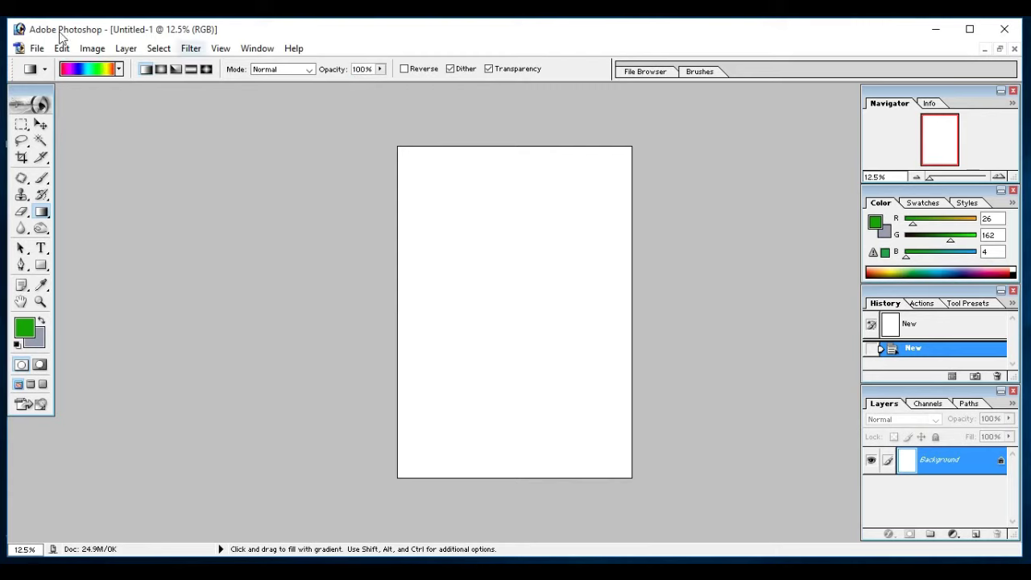
click(120, 70)
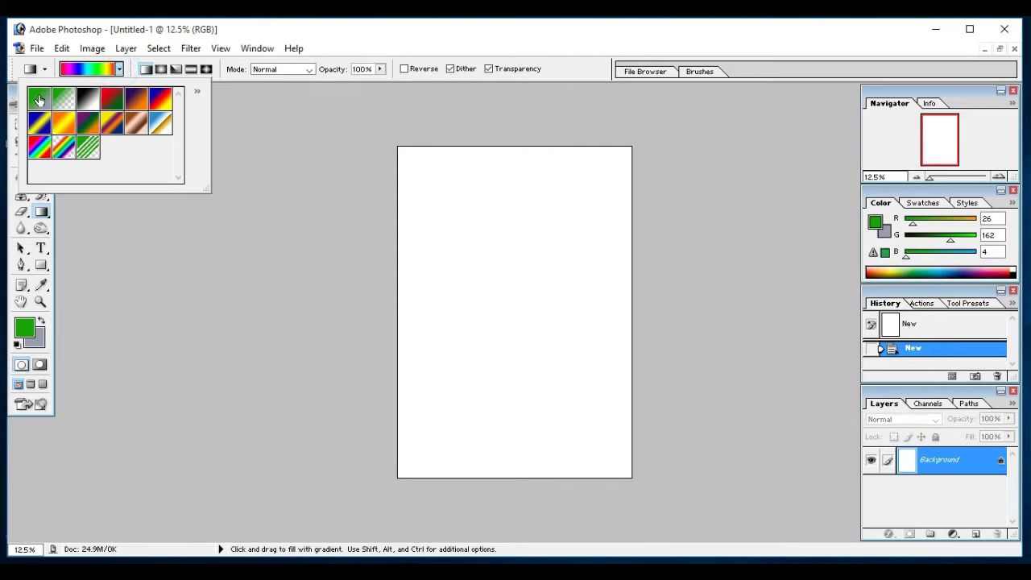
click(38, 100)
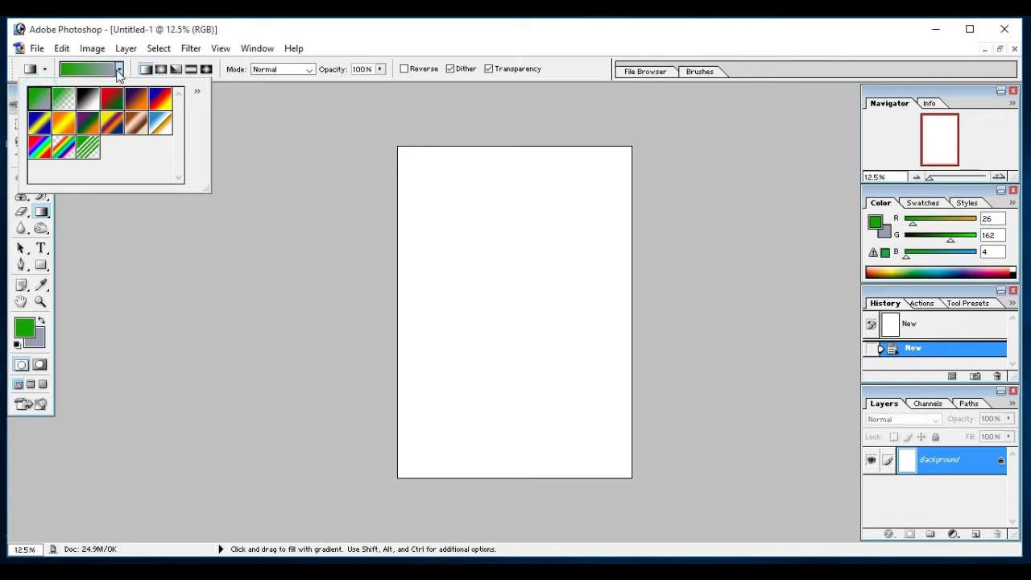
click(119, 72)
click(120, 72)
Set foreground to green 24FF00 and background to blue 001FFF, then pick the green-to-blue preset.
click(25, 328)
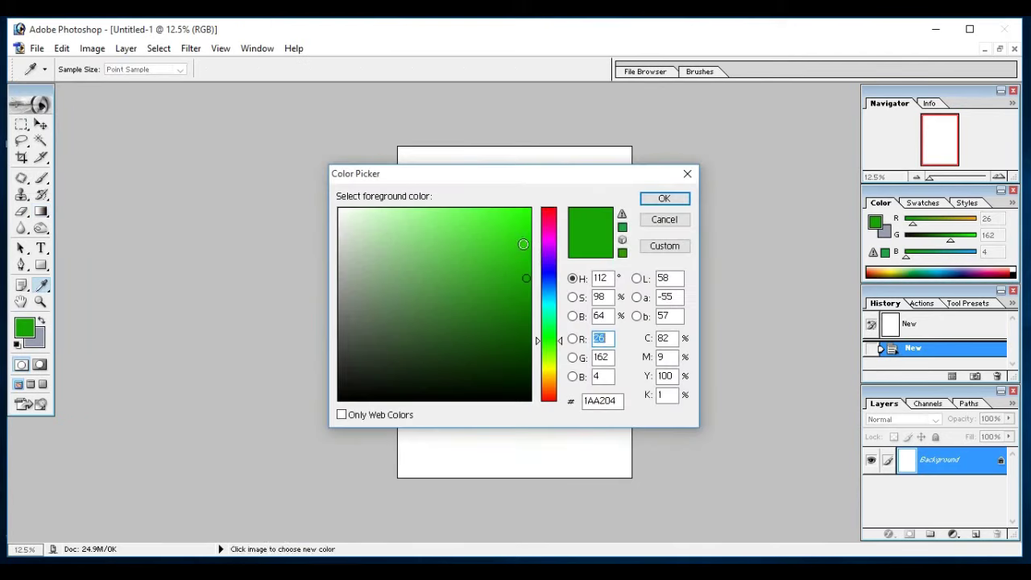
drag(523, 244, 531, 207)
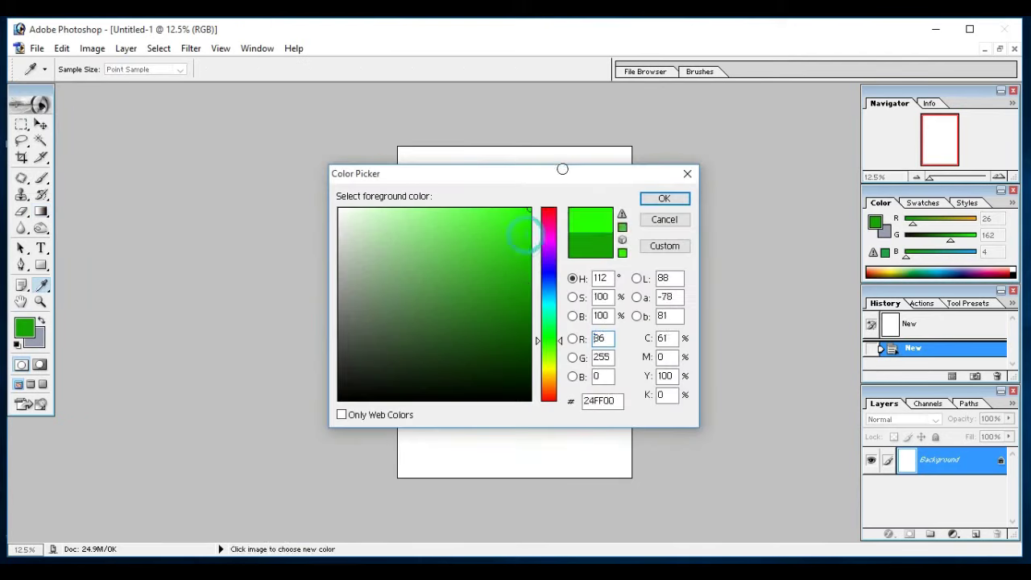
click(664, 198)
click(35, 335)
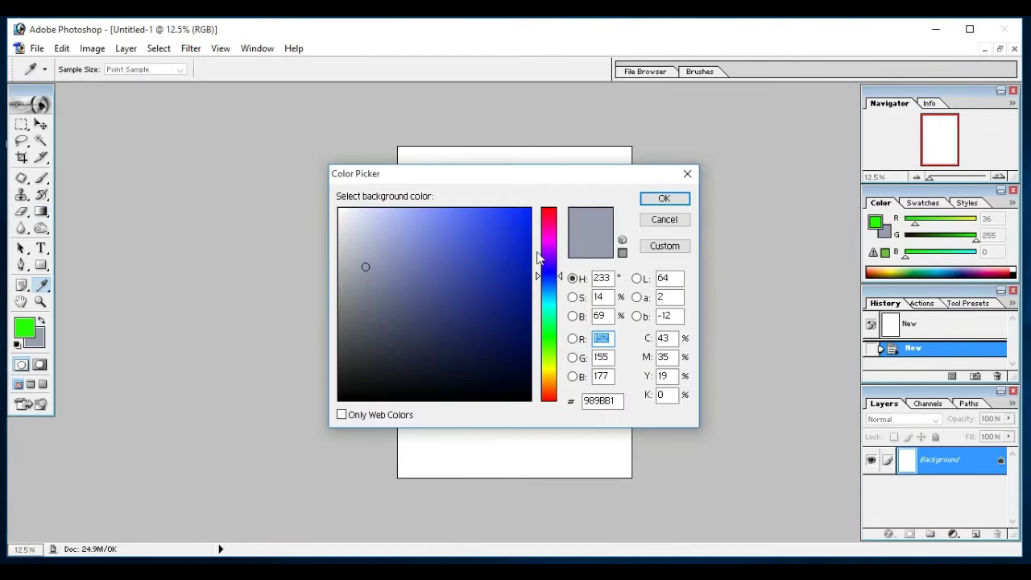
drag(499, 234, 615, 182)
click(681, 199)
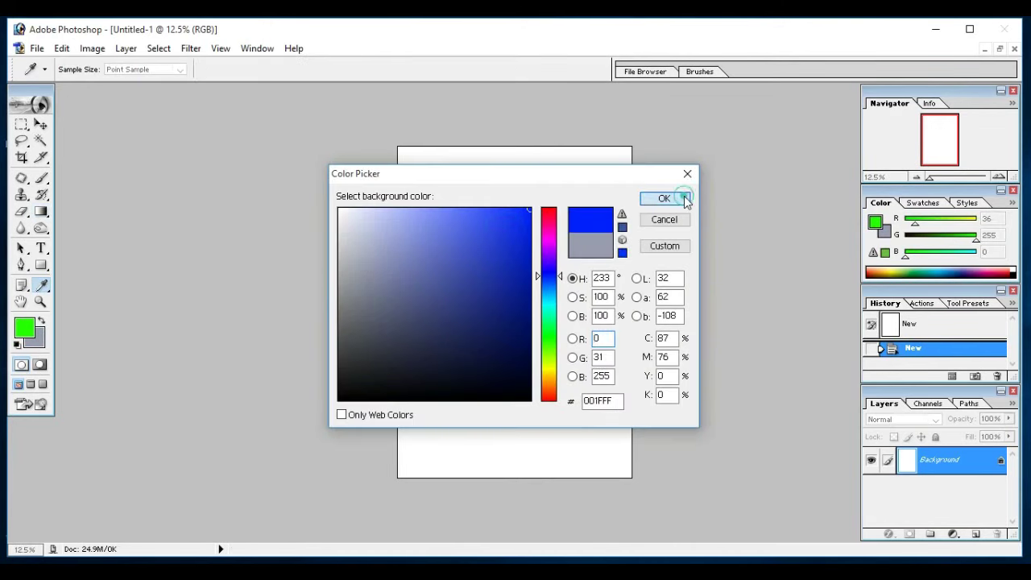
key(g)
click(118, 69)
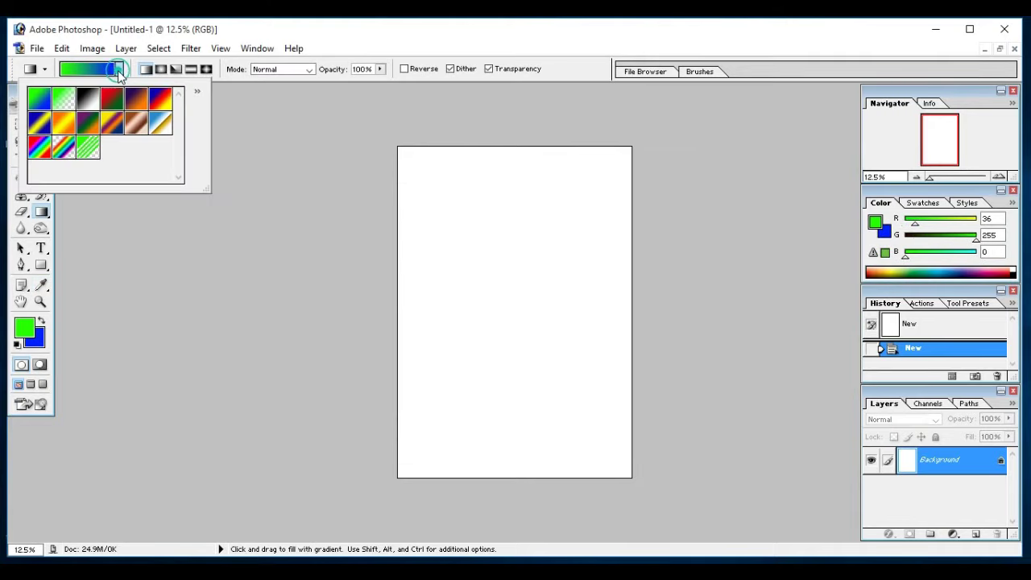
click(44, 107)
Try diagonal and vertical linear green-to-blue gradients, undoing each one.
drag(398, 147, 535, 355)
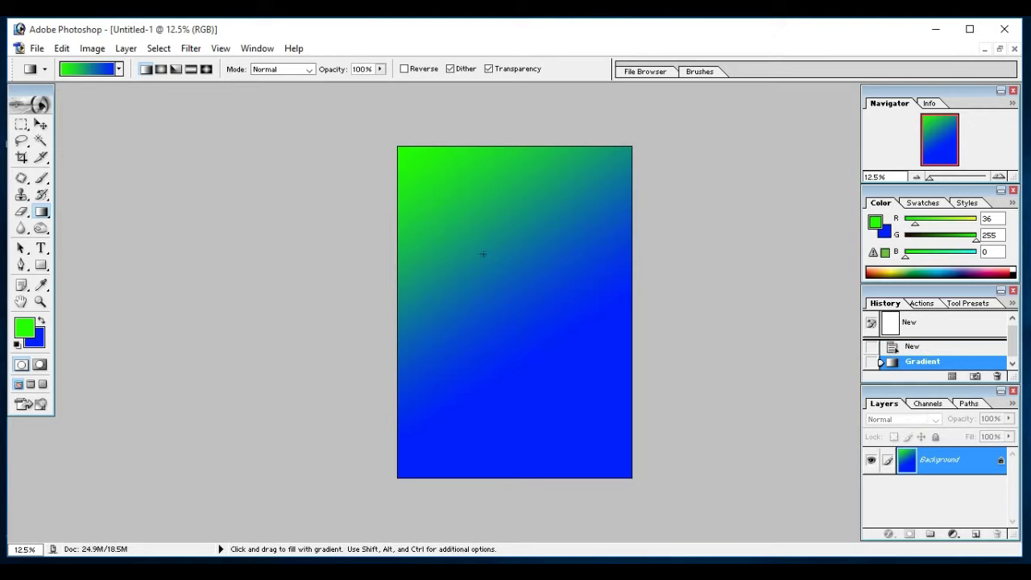
key(ctrl+z)
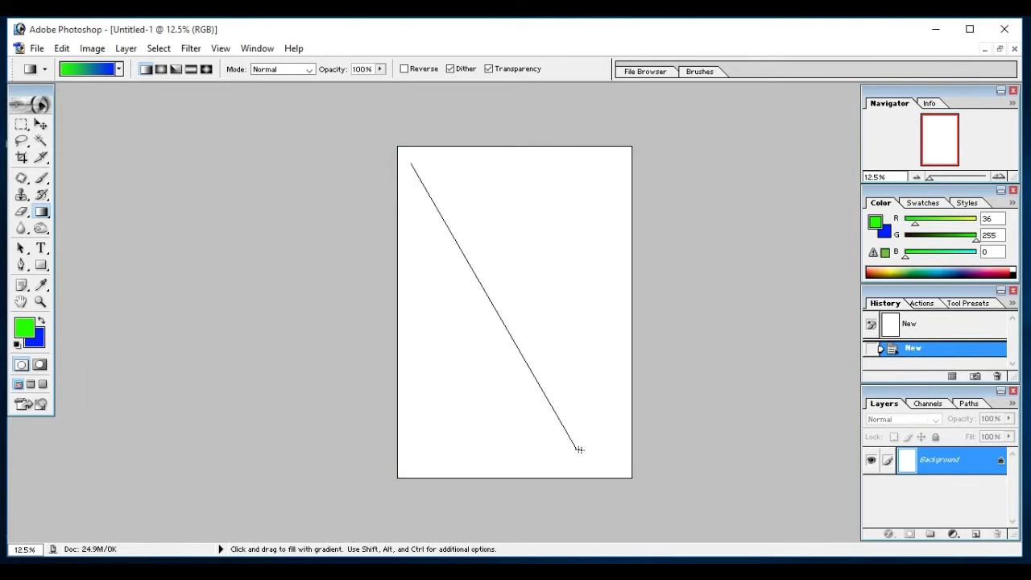
drag(409, 162, 580, 448)
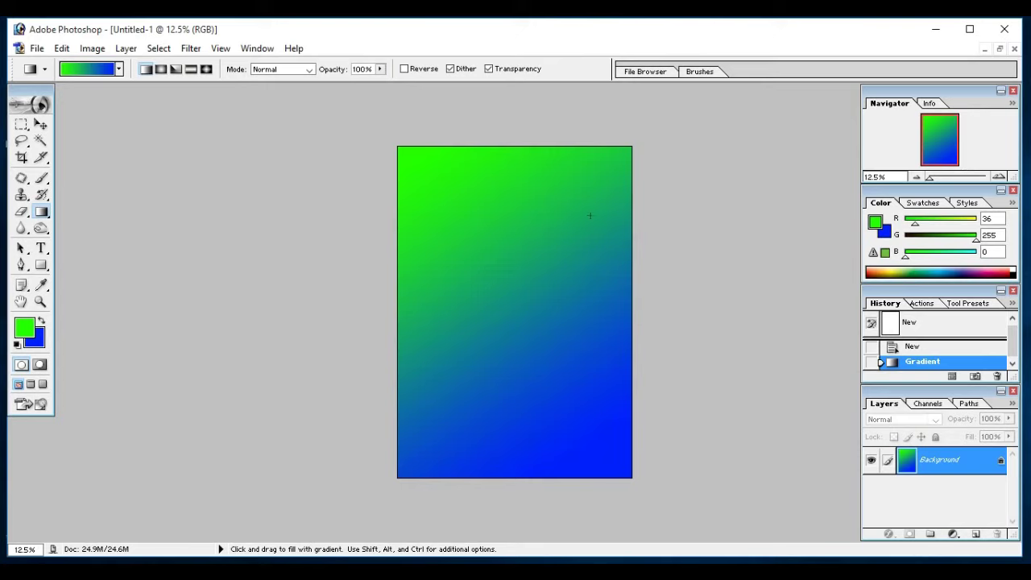
key(ctrl+z)
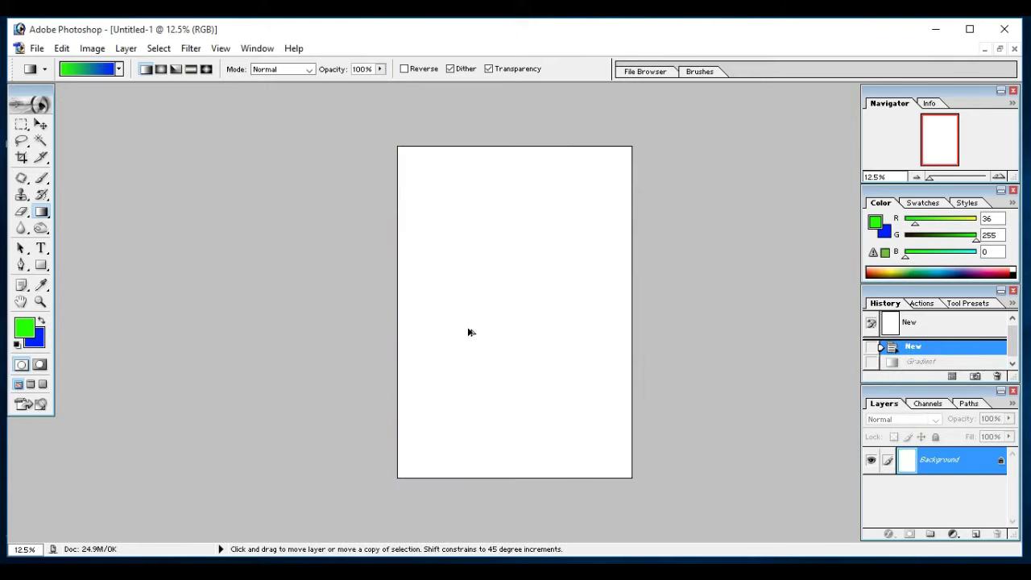
click(118, 69)
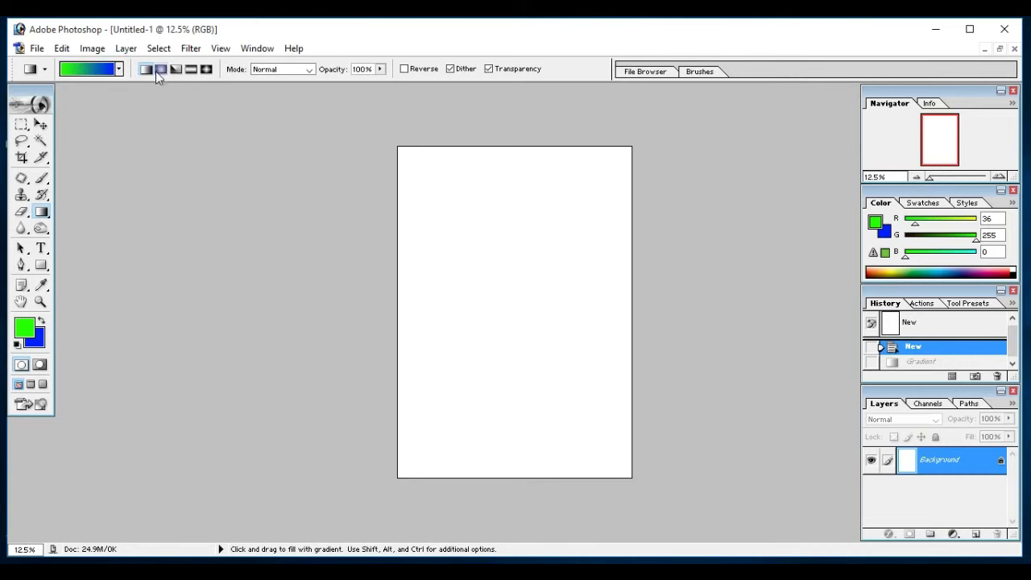
click(147, 70)
mouse_move(497, 145)
mouse_down()
mouse_move(517, 291)
mouse_move(577, 320)
mouse_move(483, 312)
mouse_up()
key(ctrl+z)
key(ctrl+z)
Switch to Radial and drag a gradient from the page centre, then undo it.
click(161, 69)
drag(508, 304, 595, 435)
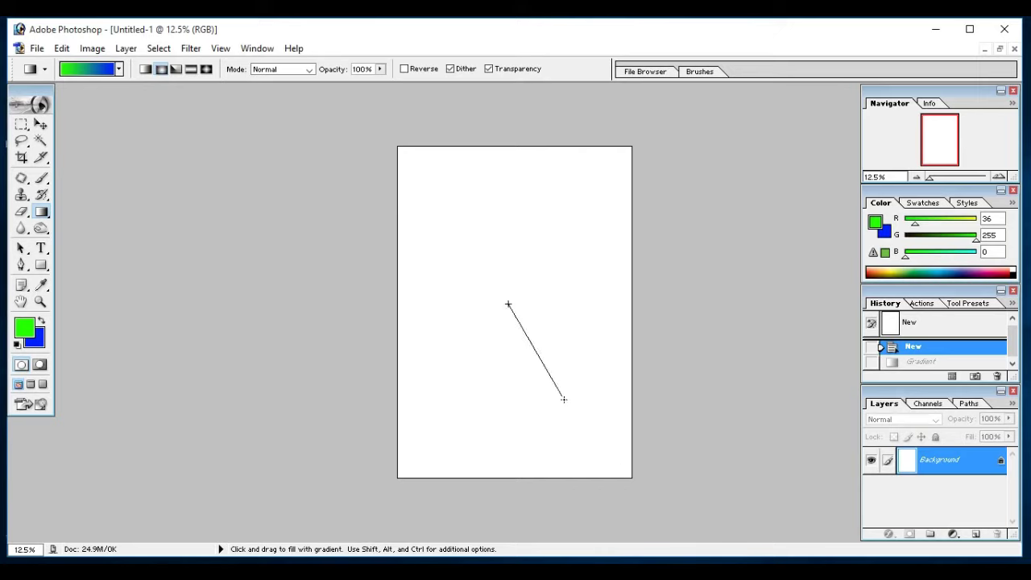
drag(595, 435, 593, 438)
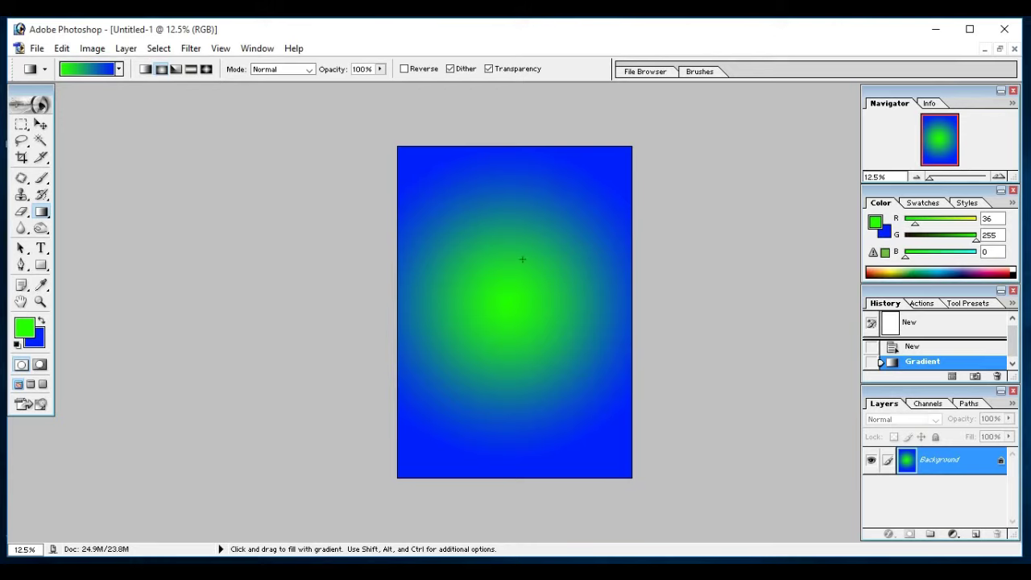
key(ctrl)
key(ctrl+z)
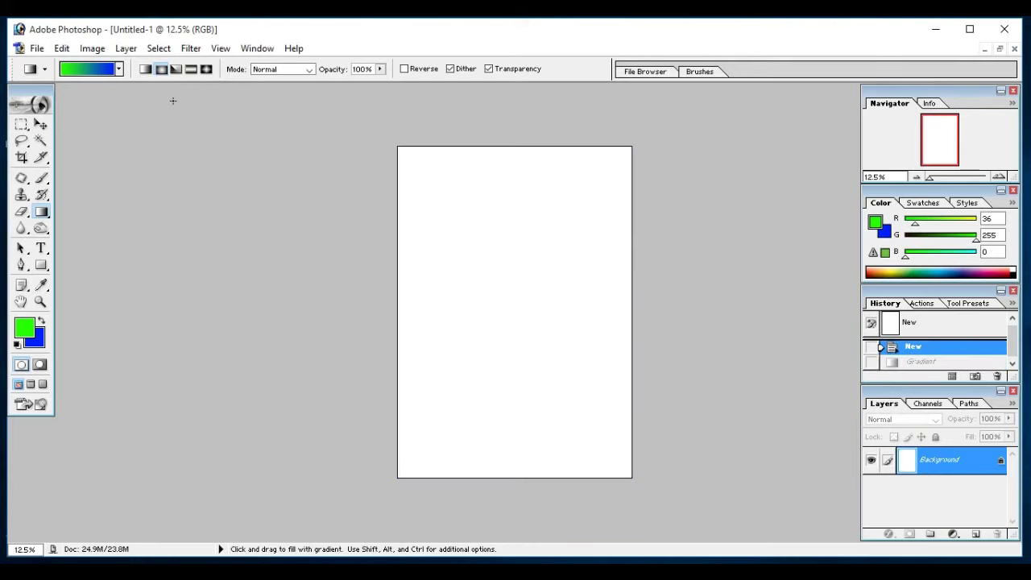
Select Angle gradient, try two from the bottom corners, then undo back to blank.
click(177, 71)
drag(396, 478, 632, 306)
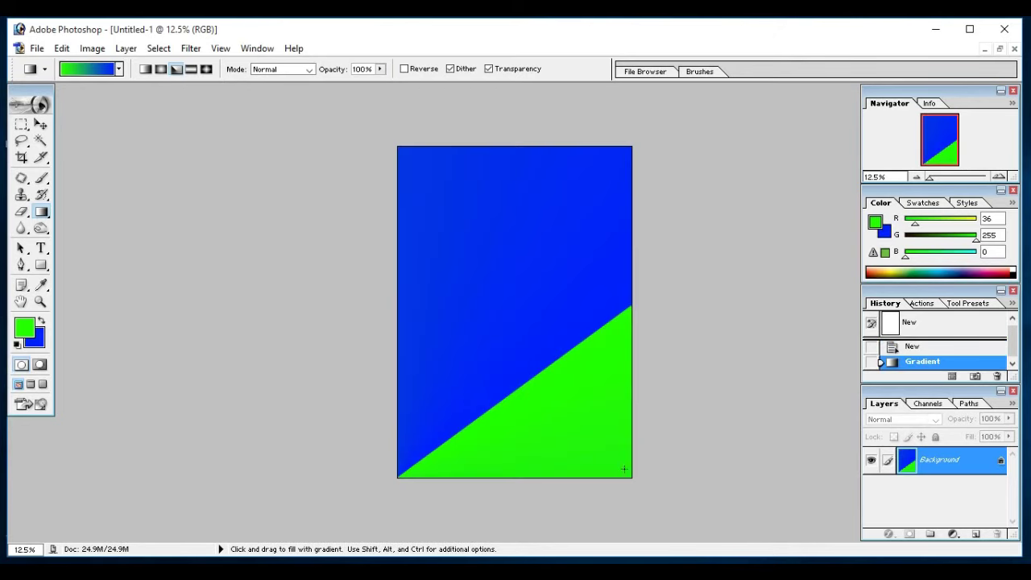
drag(633, 478, 396, 323)
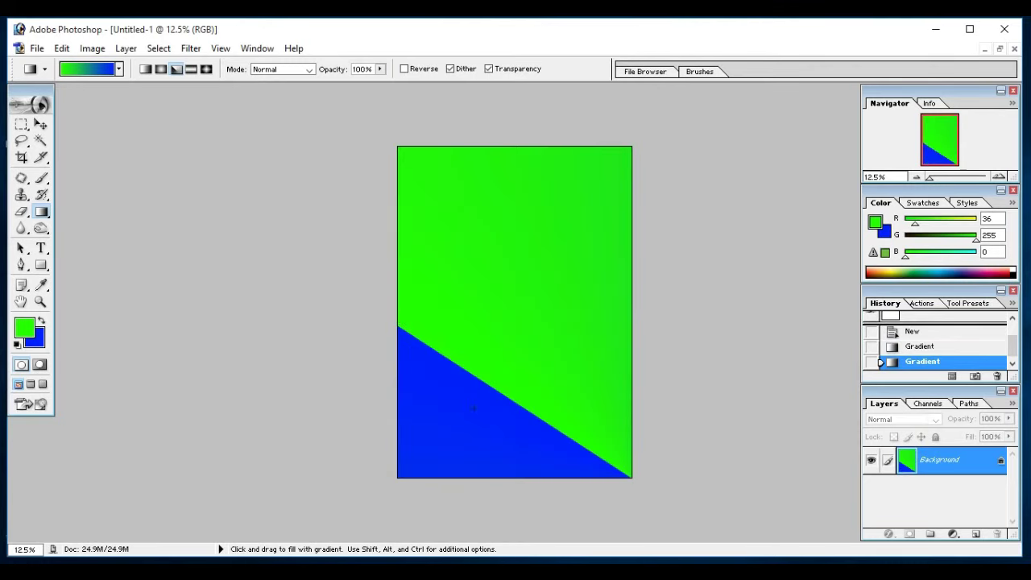
key(ctrl+z)
key(ctrl)
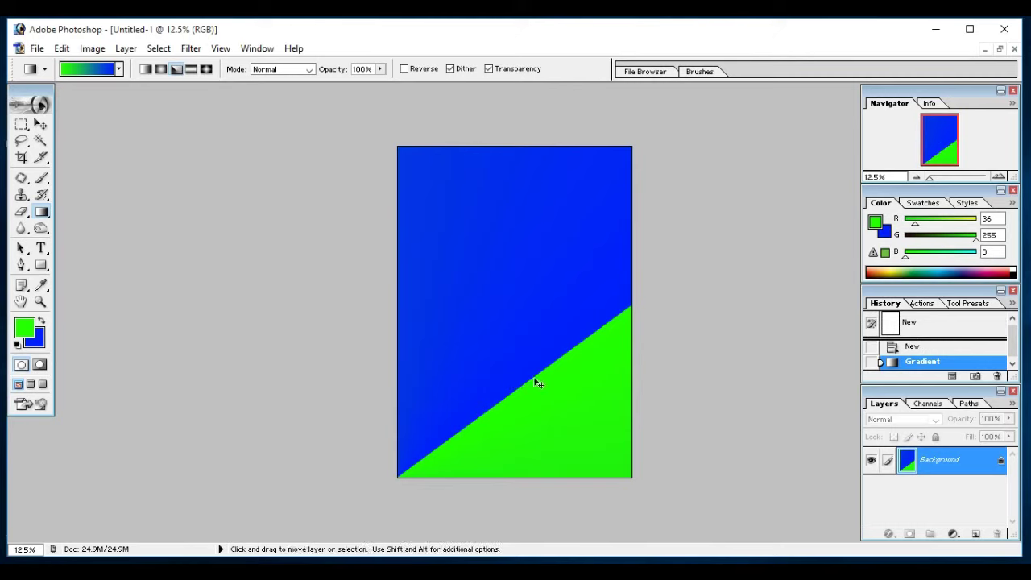
key(ctrl+alt+z)
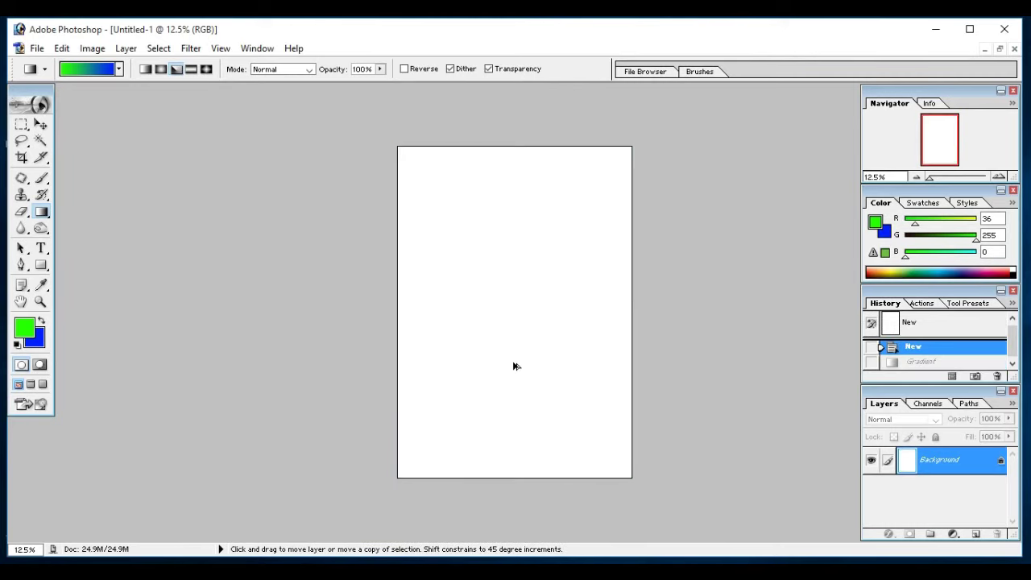
Apply three more angle gradients at different centres, then step back to the blank page.
drag(385, 346, 646, 485)
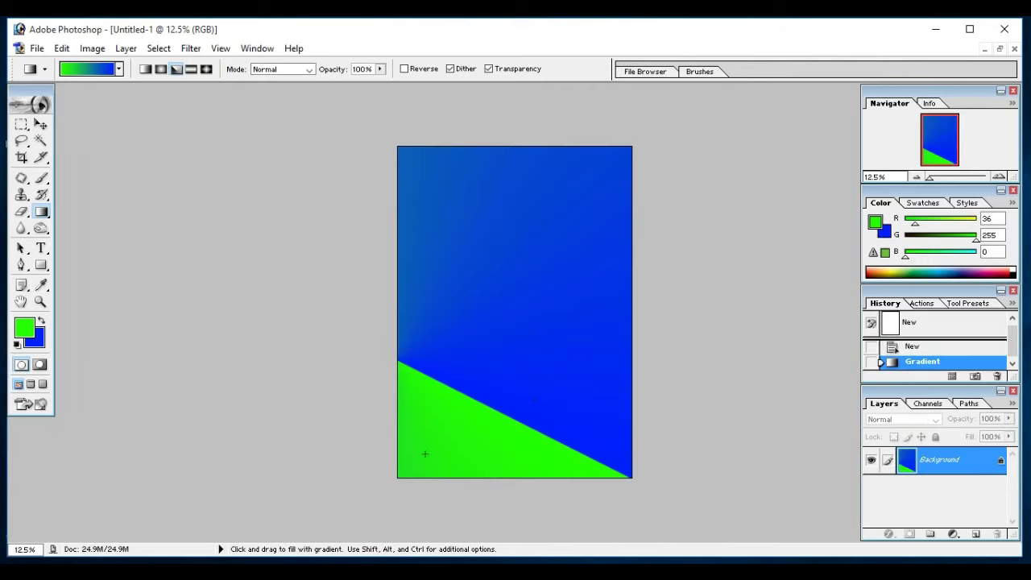
drag(425, 451, 601, 343)
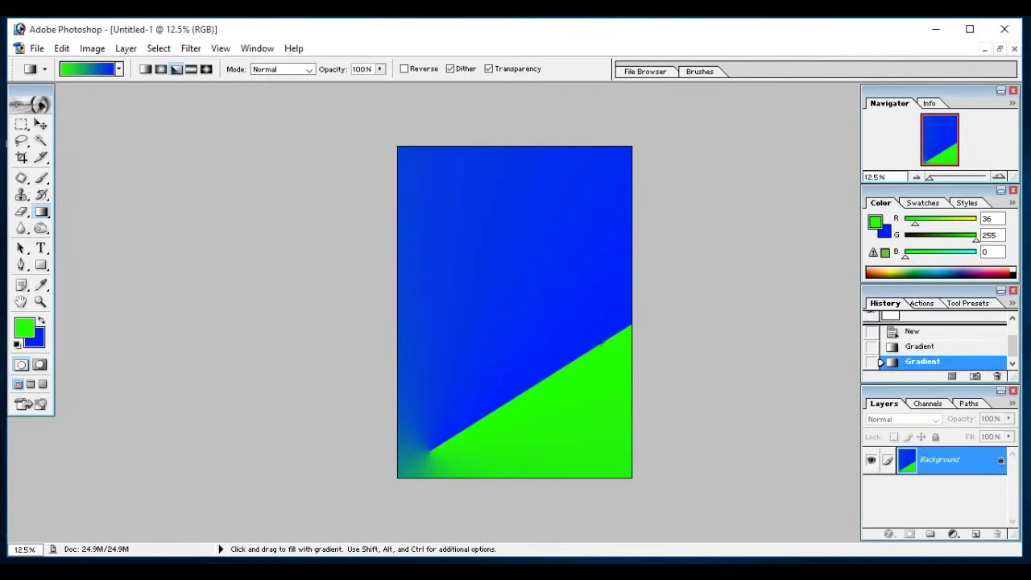
drag(491, 294, 612, 345)
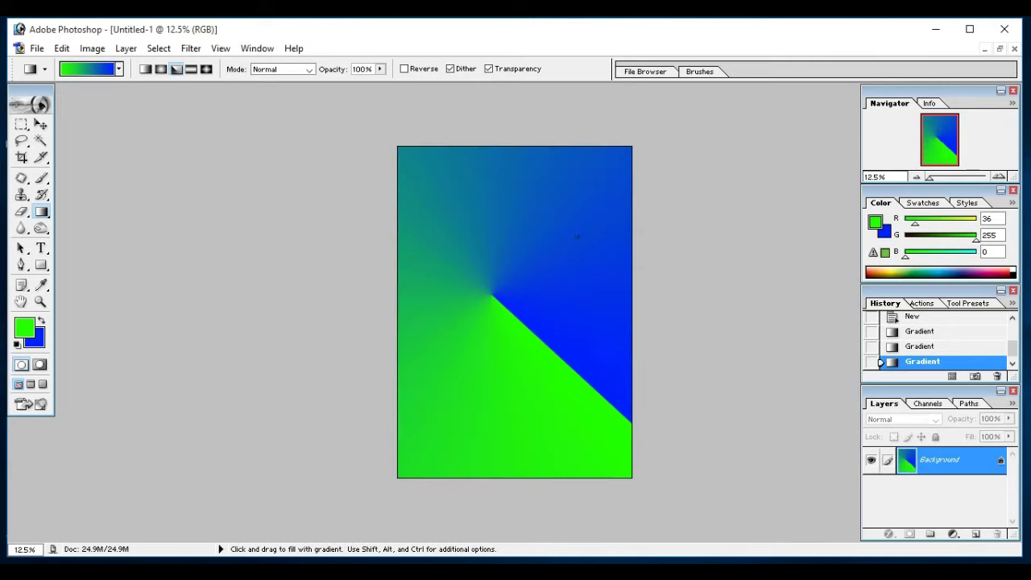
key(v)
key(ctrl+alt+z)
key(ctrl+alt+z)
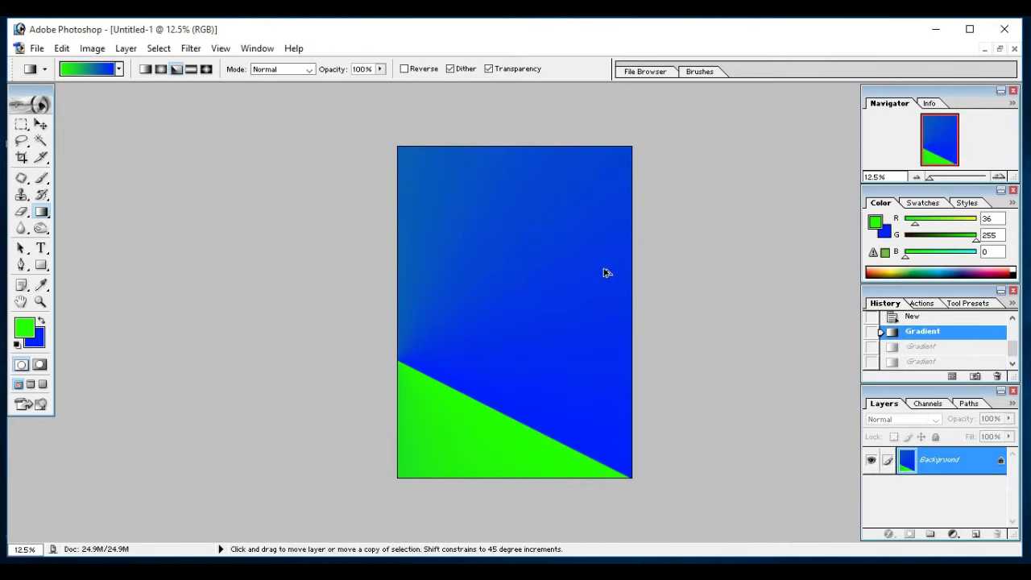
key(ctrl+alt+z)
key(g)
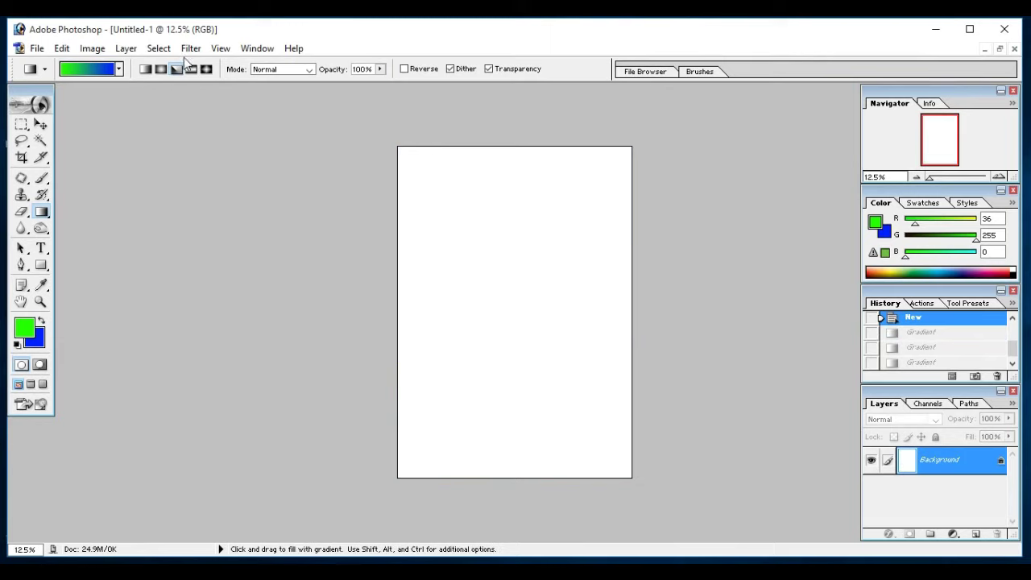
Select Reflected gradient, try vertical, diagonal and horizontal fills, then undo to the New state.
click(192, 70)
drag(505, 137, 504, 308)
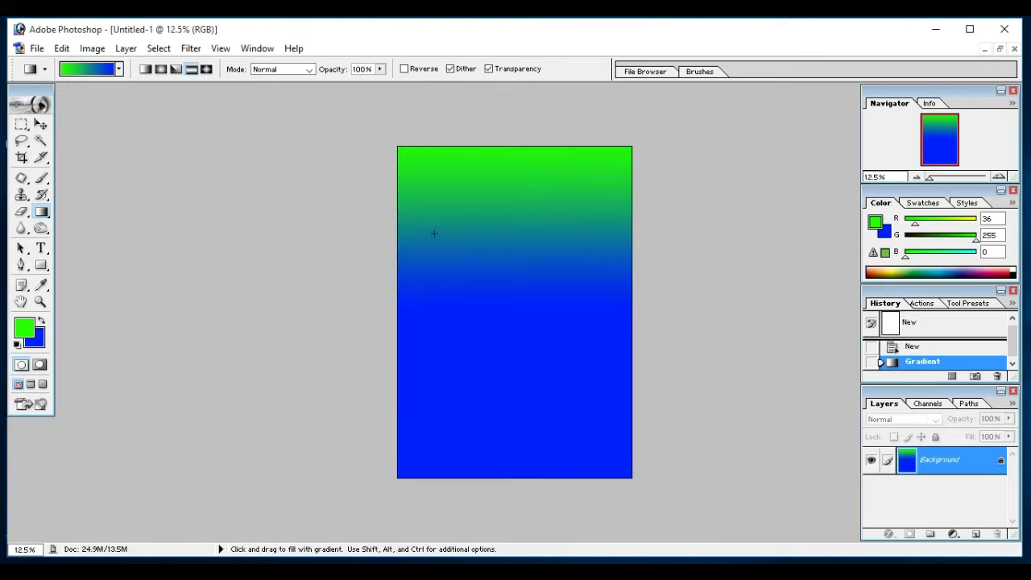
drag(396, 148, 543, 375)
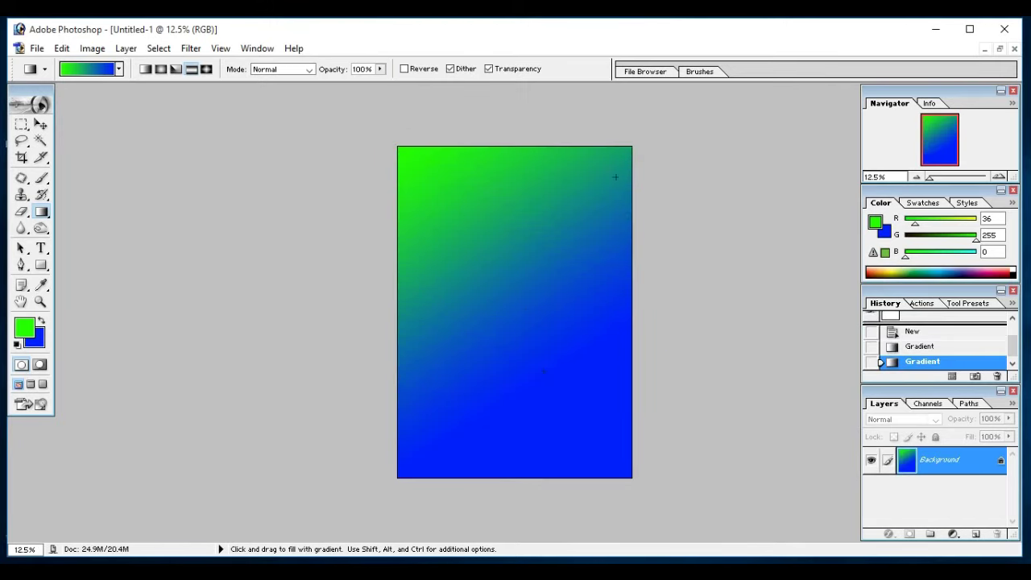
drag(633, 279, 504, 279)
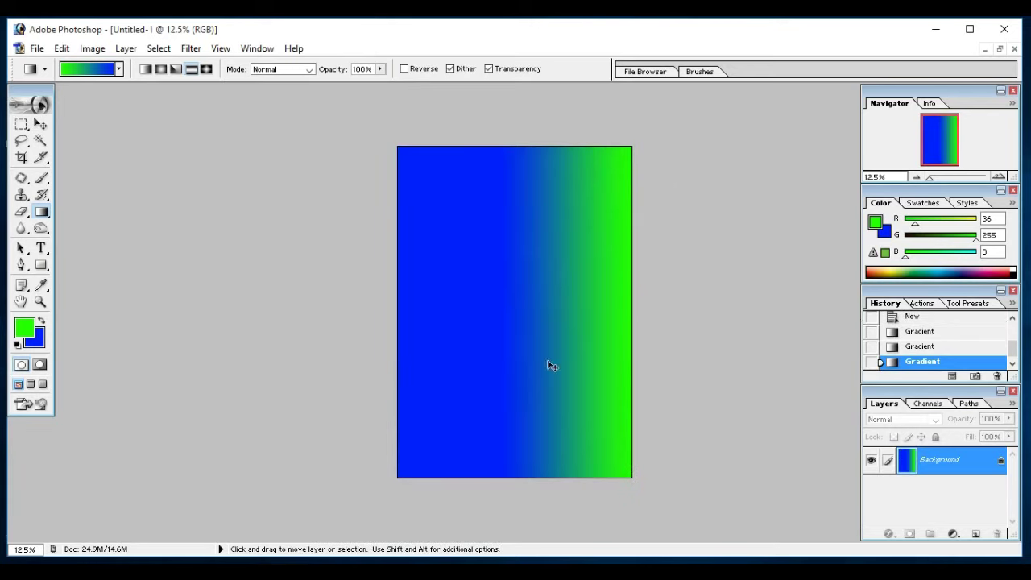
key(ctrl+alt+z)
key(ctrl+alt+z)
key(ctrl+shift+z)
key(ctrl+alt+z)
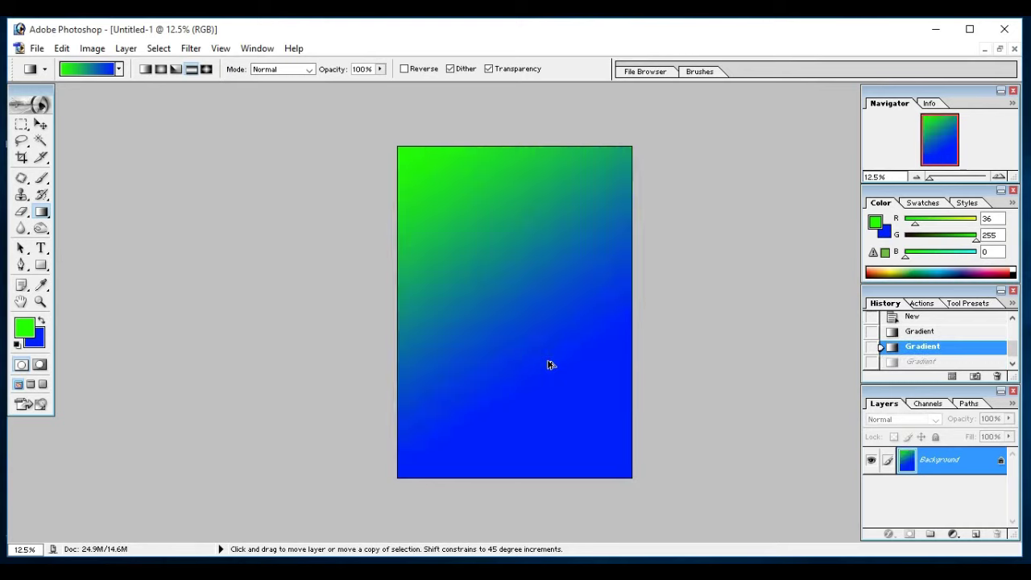
key(ctrl+alt+z)
key(ctrl+alt+z)
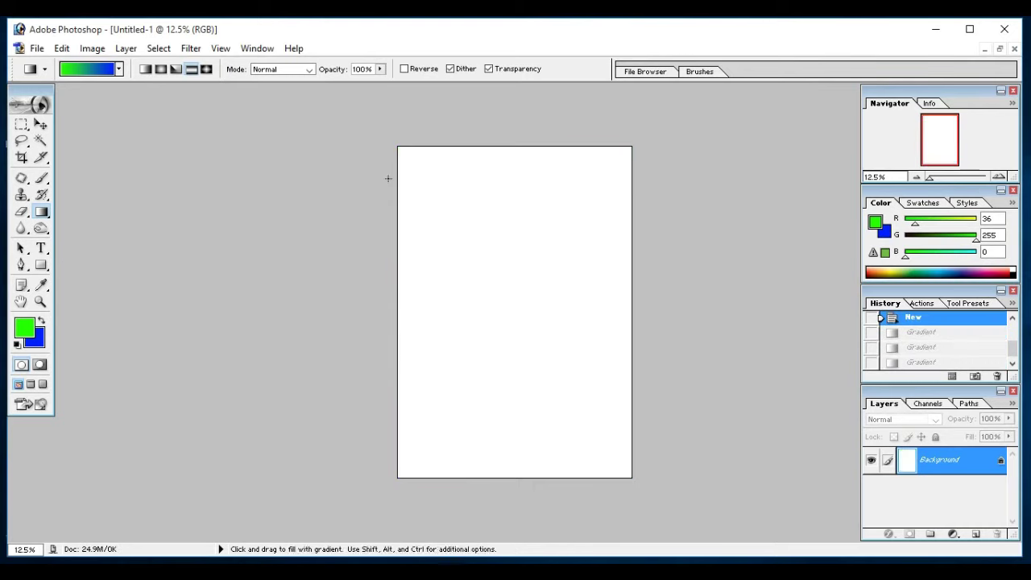
Try two diamond green-to-blue gradients from the page centre, undoing each, then show the presets.
click(207, 69)
drag(502, 287, 610, 466)
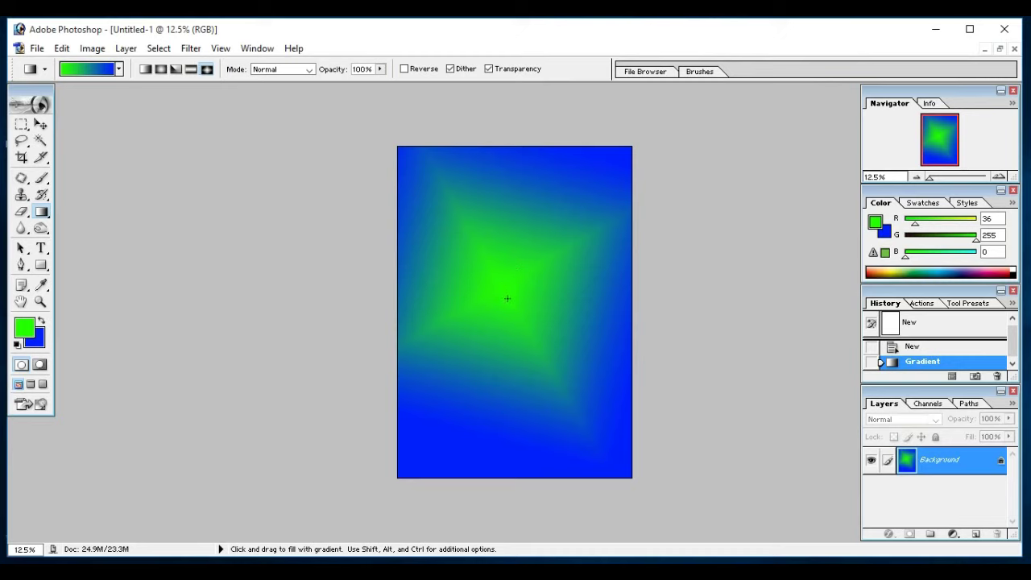
key(ctrl+z)
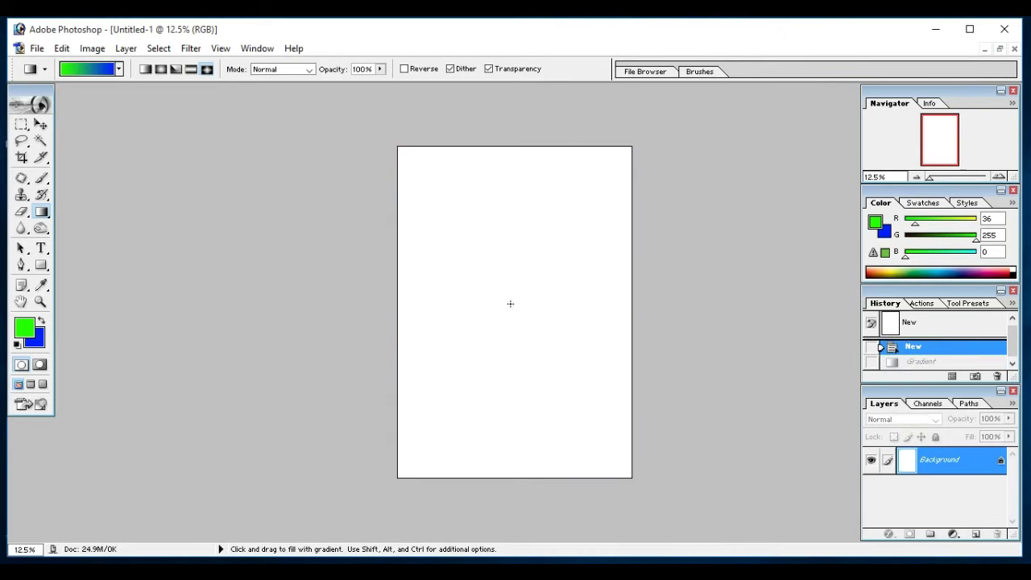
drag(510, 303, 617, 442)
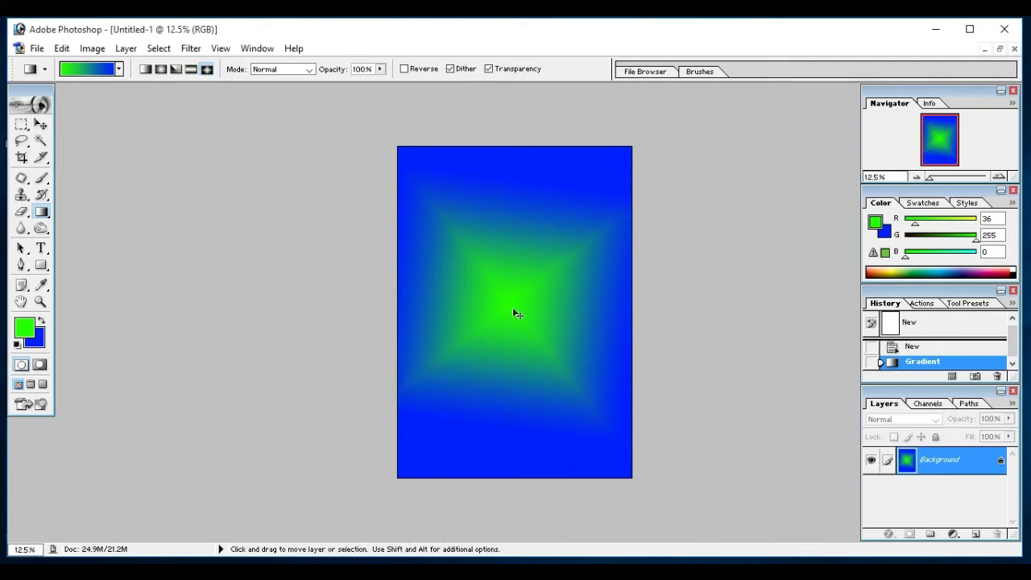
key(ctrl+z)
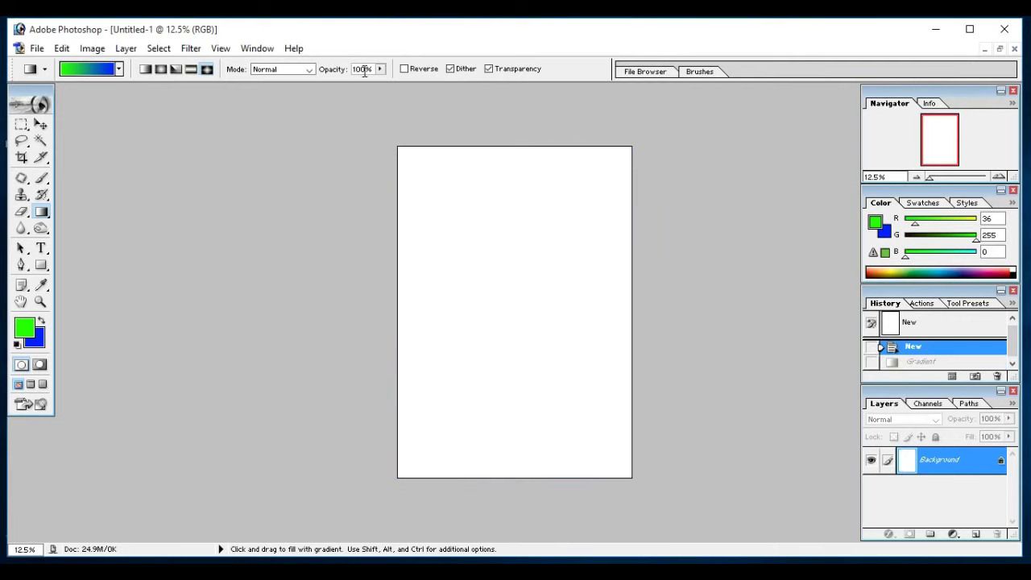
click(118, 69)
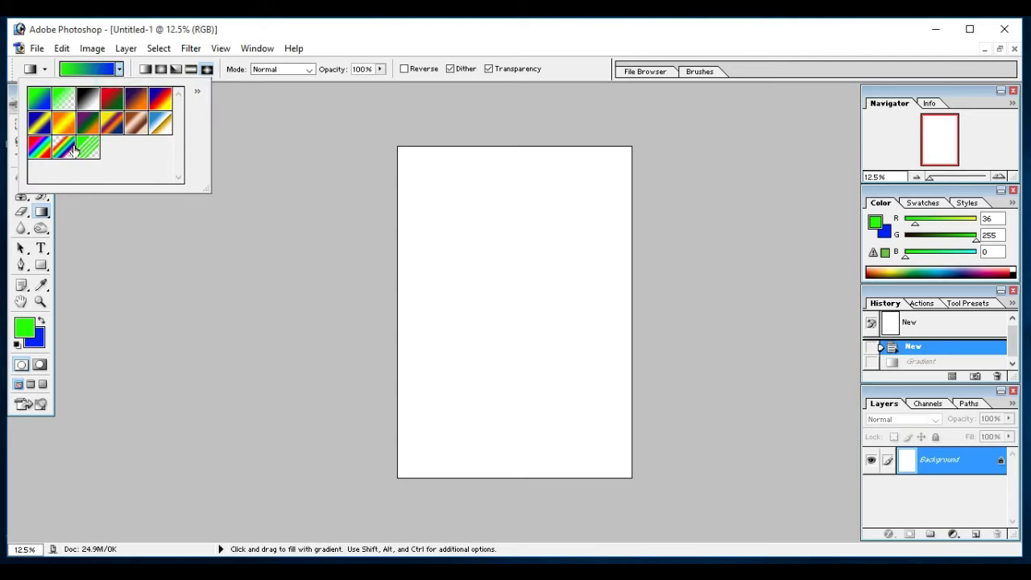
Apply a Transparent Rainbow diamond gradient from the page's top-left, then undo it.
click(69, 148)
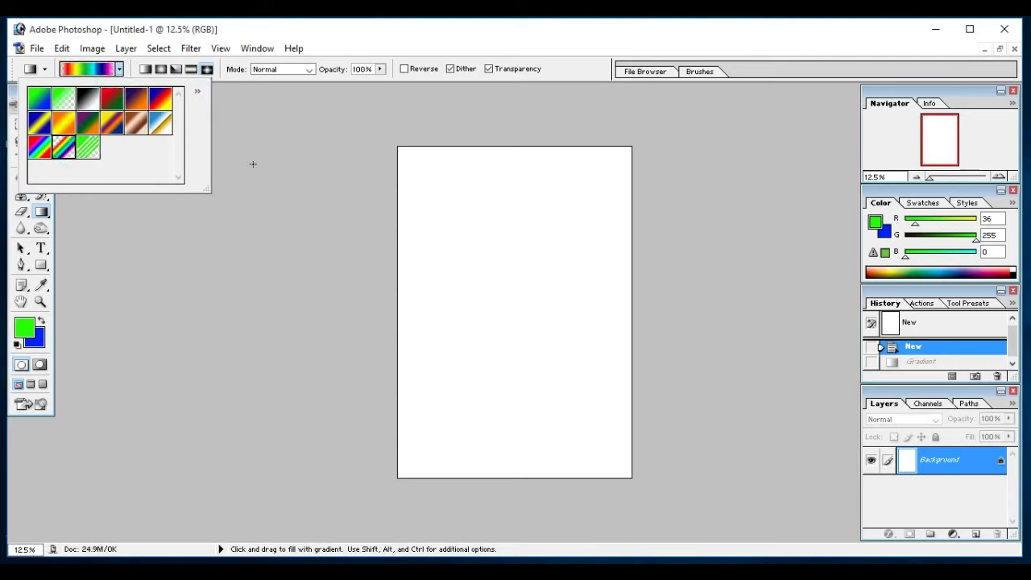
drag(399, 147, 619, 460)
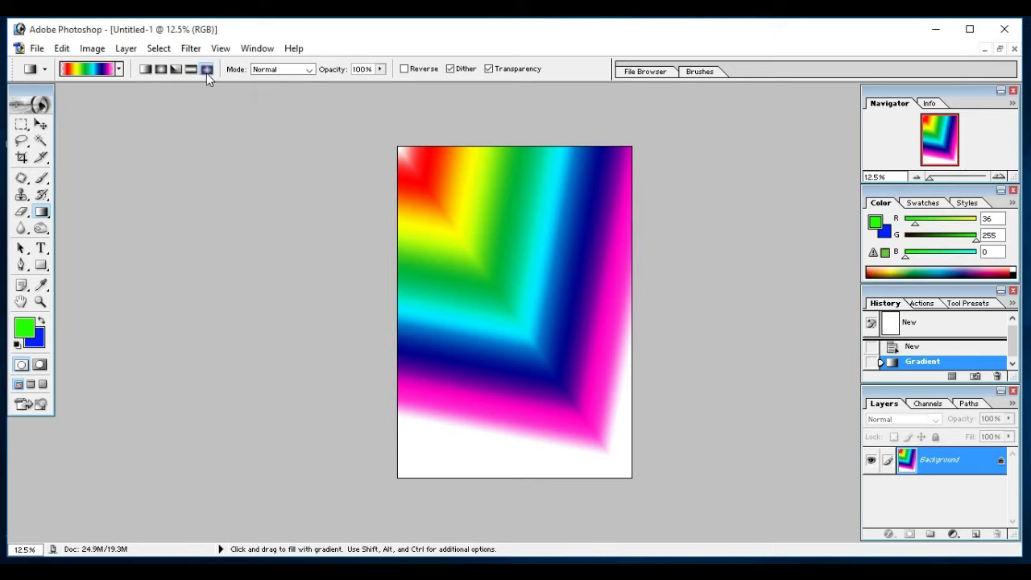
key(ctrl)
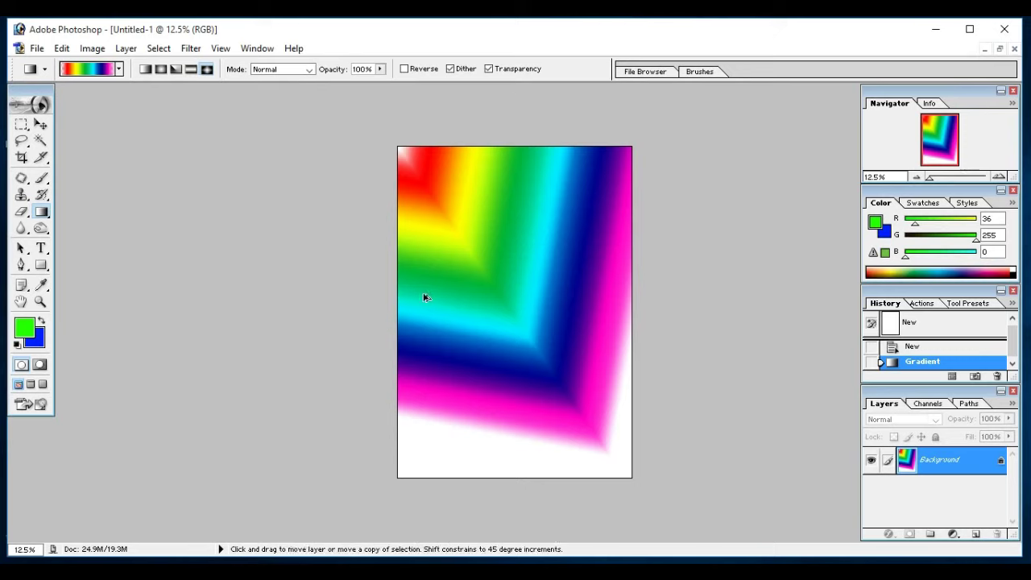
key(ctrl+z)
Try three radial rainbow gradients of different sizes near the page centre, undoing each.
click(161, 69)
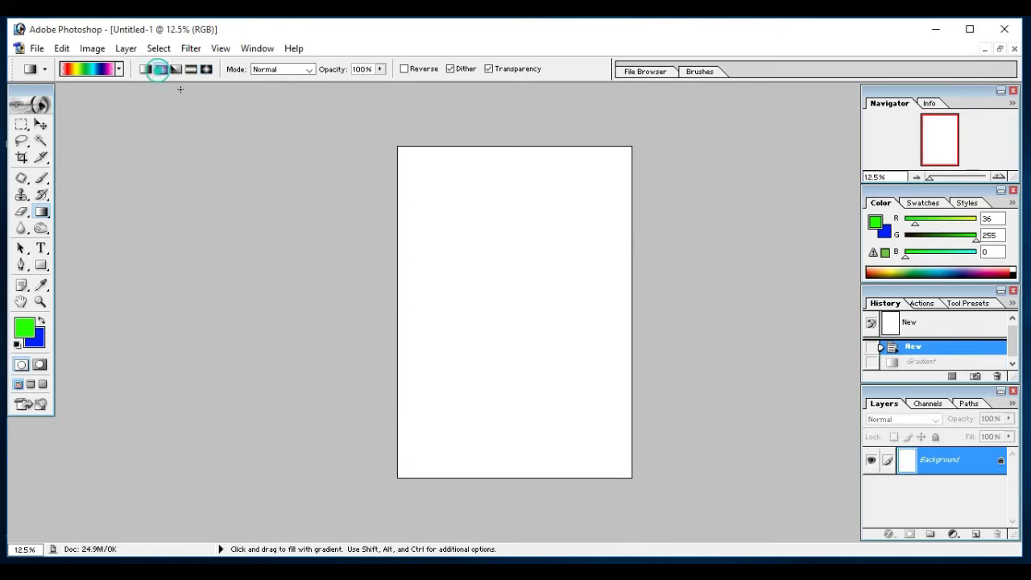
drag(482, 290, 564, 392)
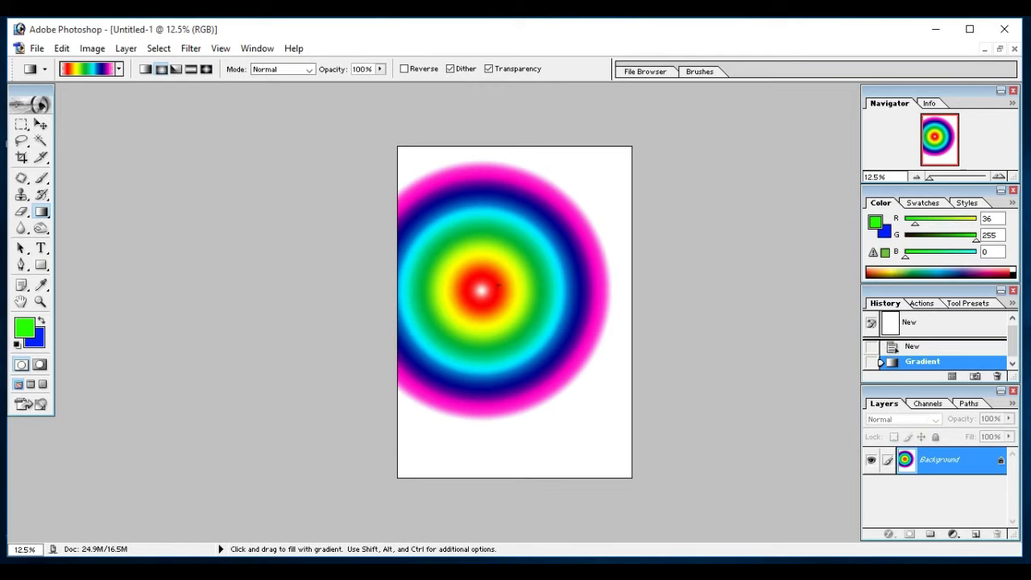
key(ctrl+z)
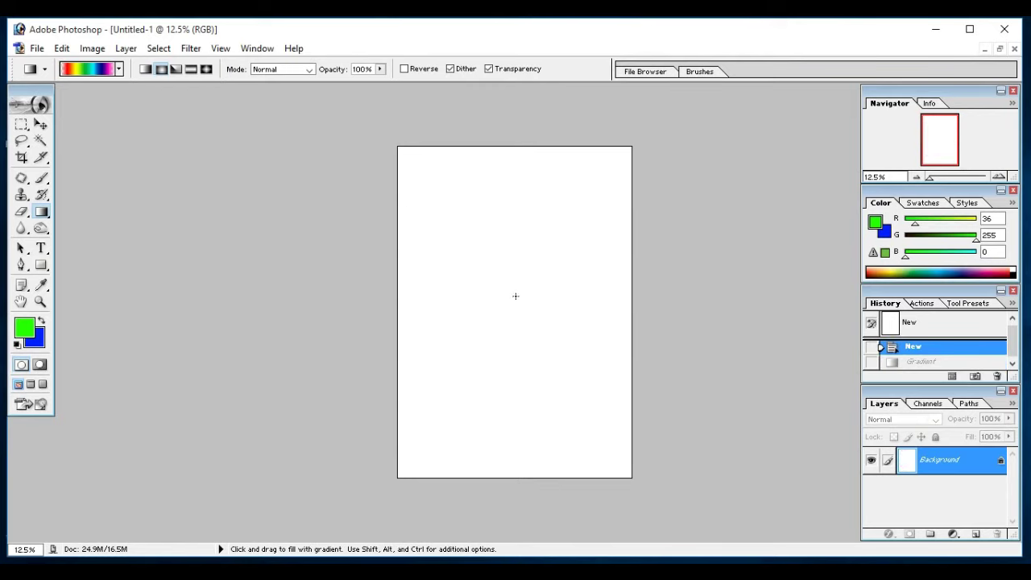
drag(513, 302, 605, 477)
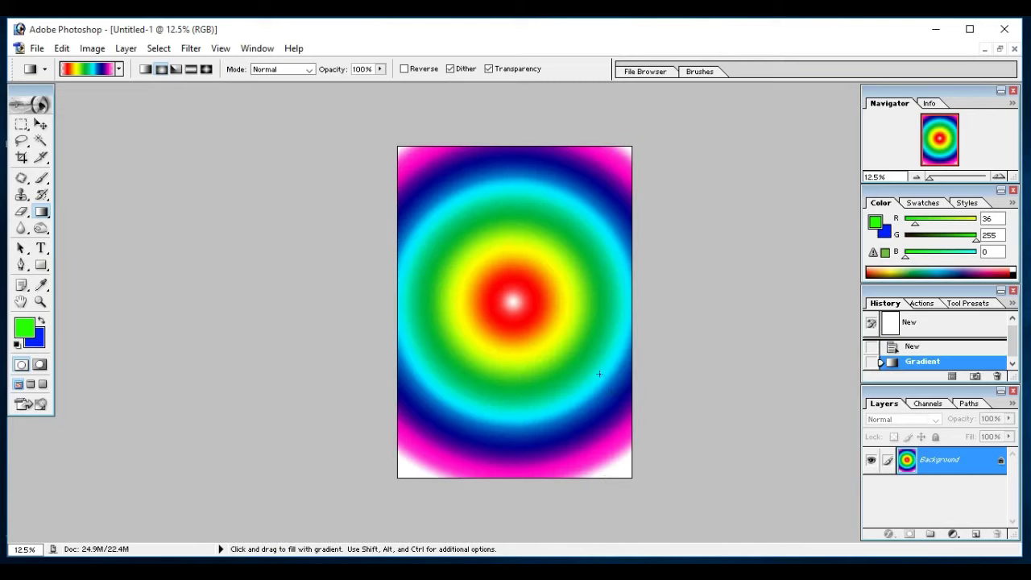
key(ctrl+z)
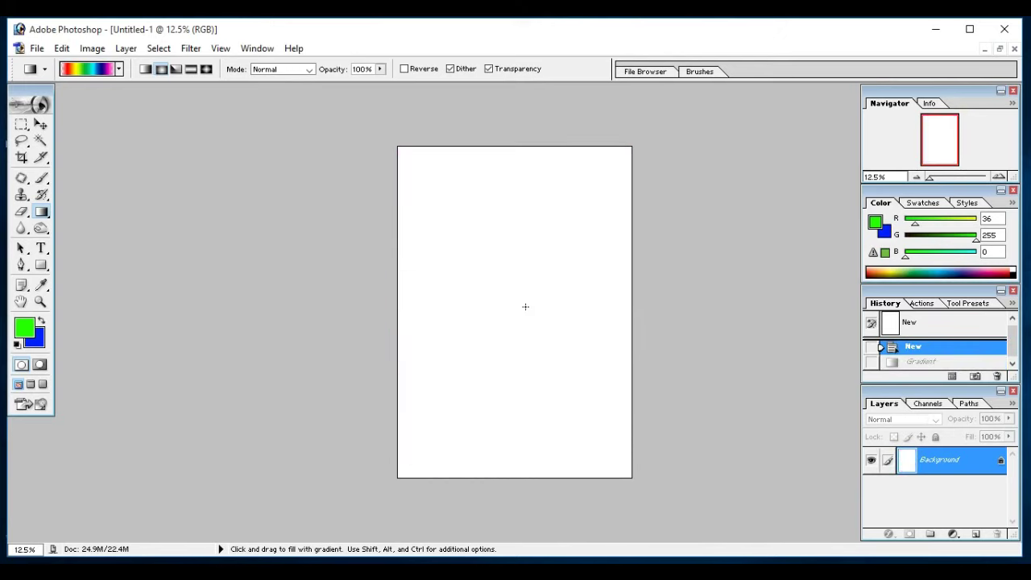
drag(502, 294, 551, 350)
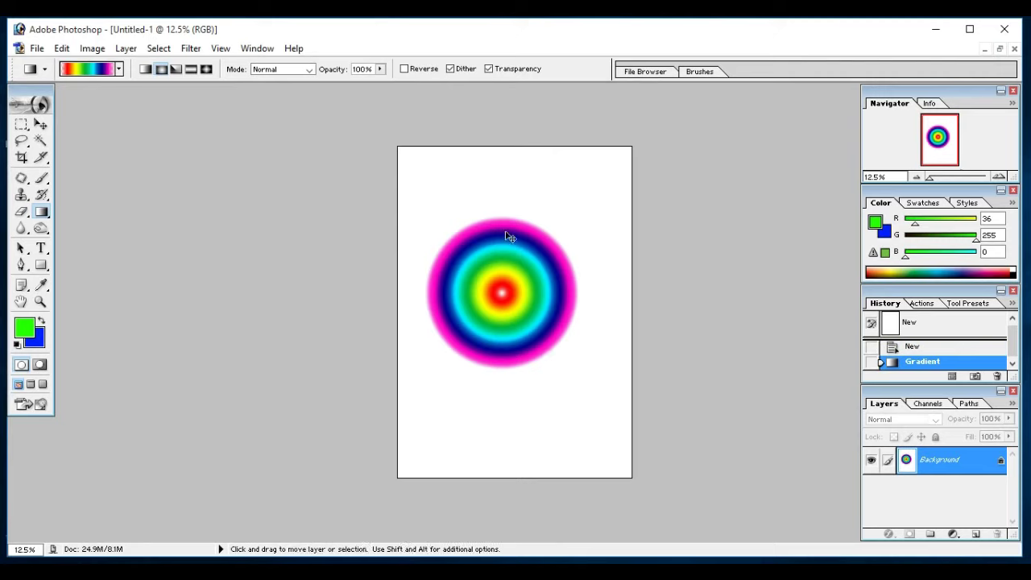
key(ctrl+z)
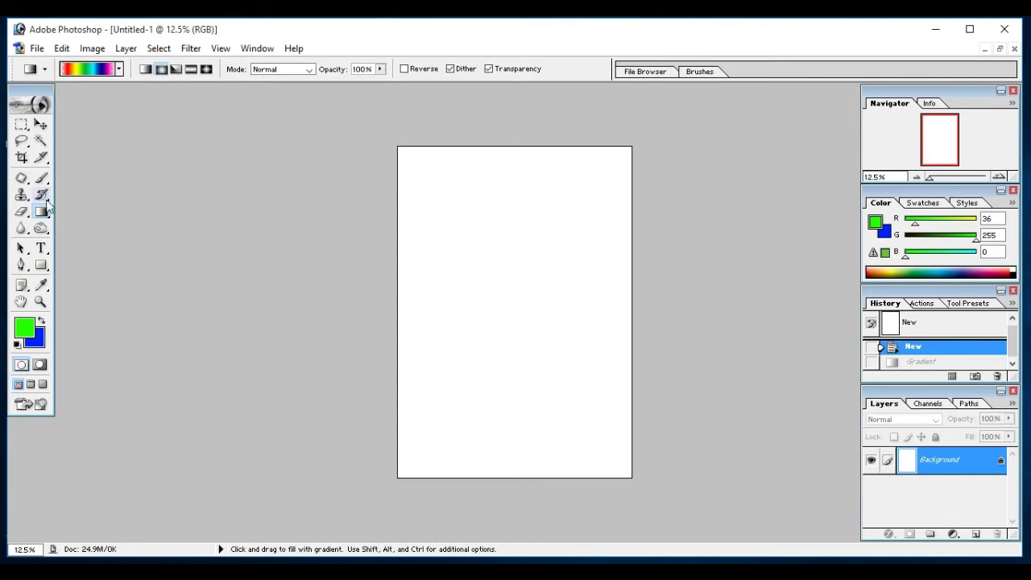
click(45, 211)
click(41, 211)
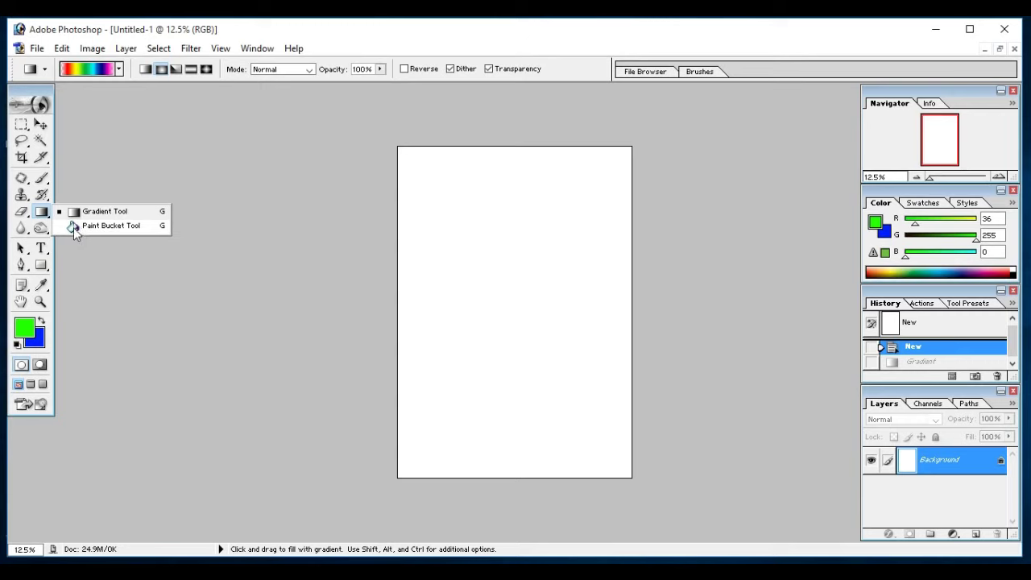
Flood the blank A4 page solid green with the Paint Bucket, then undo the fill.
click(74, 229)
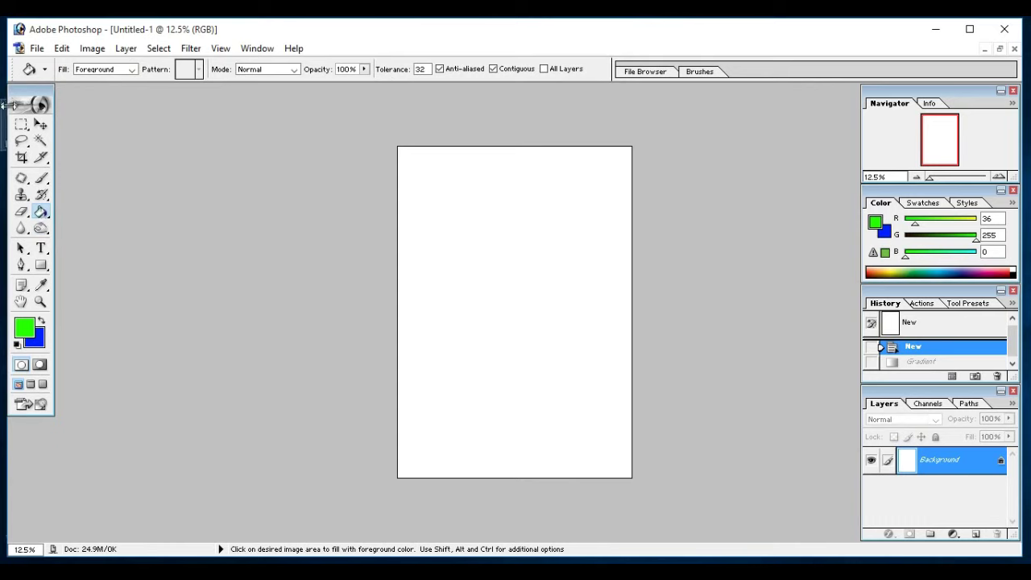
click(21, 125)
click(45, 211)
click(443, 186)
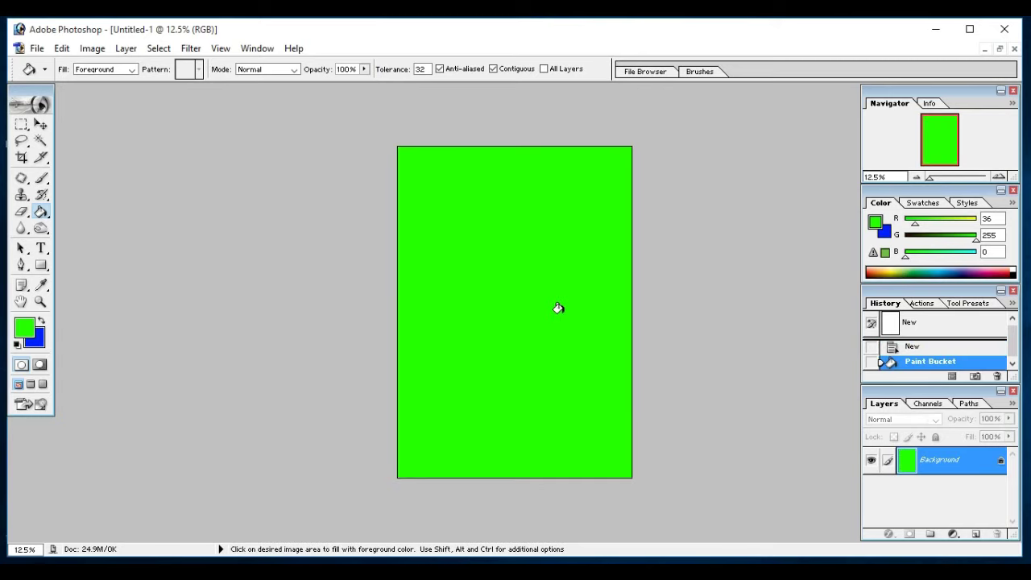
key(ctrl+z)
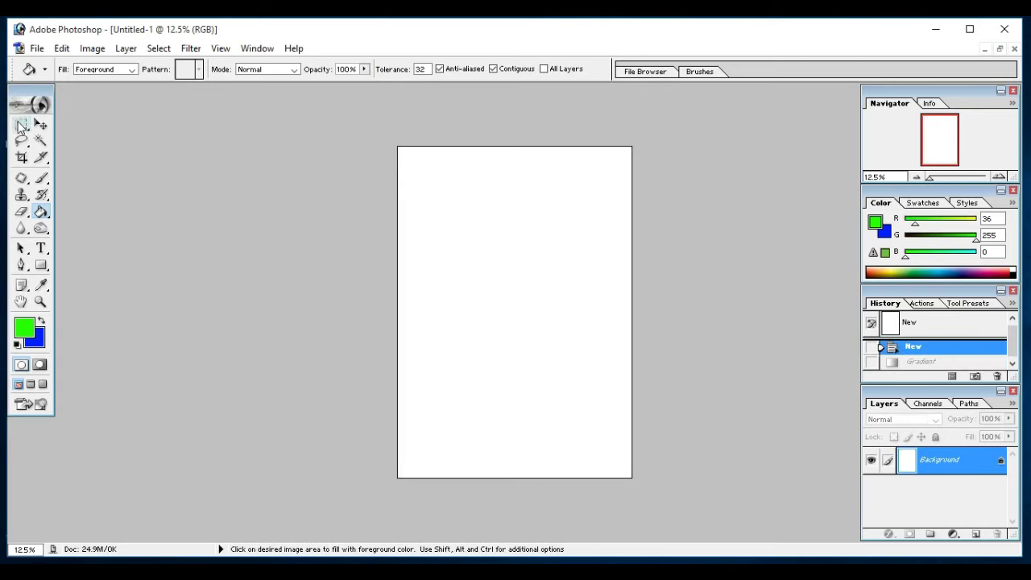
click(21, 124)
Select a rectangle just inside the page edges and Paint Bucket it bright green.
drag(417, 157, 599, 425)
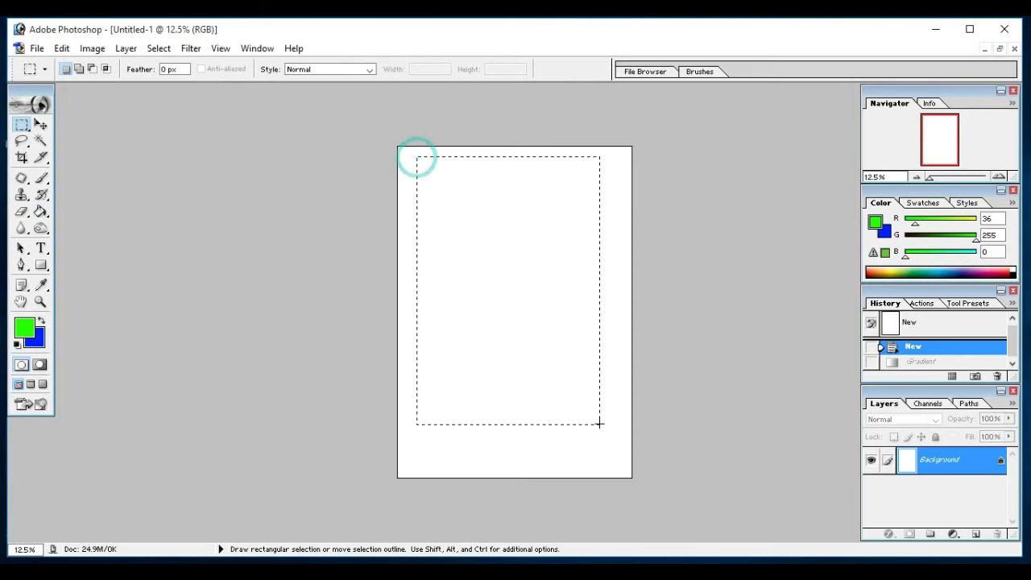
click(493, 501)
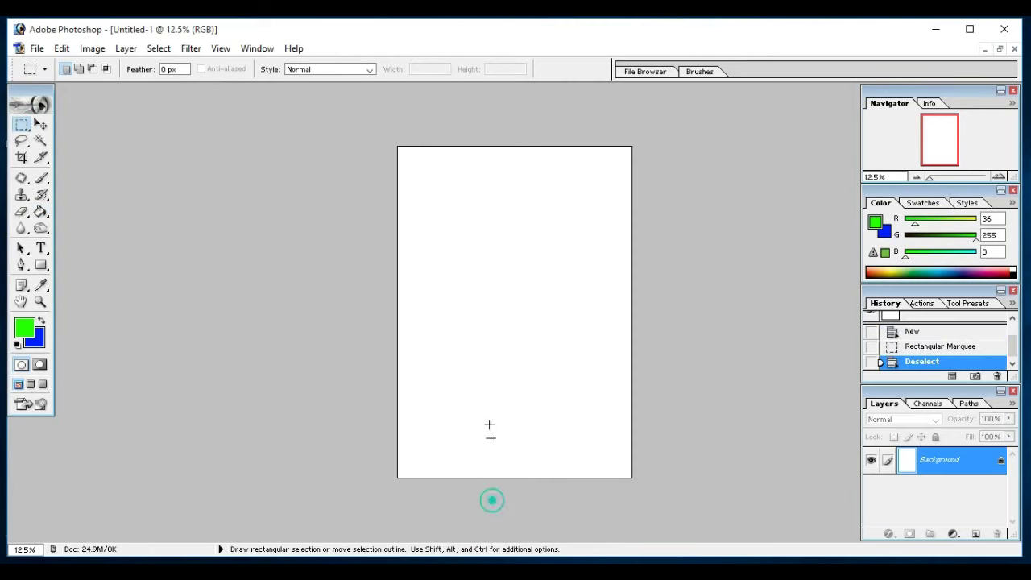
drag(403, 155, 623, 462)
drag(622, 463, 624, 468)
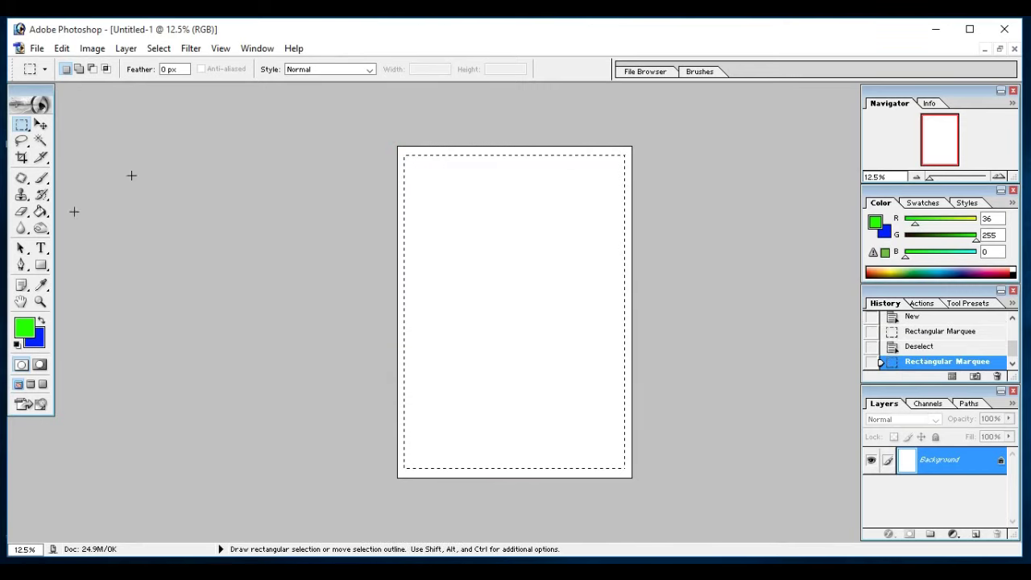
click(39, 211)
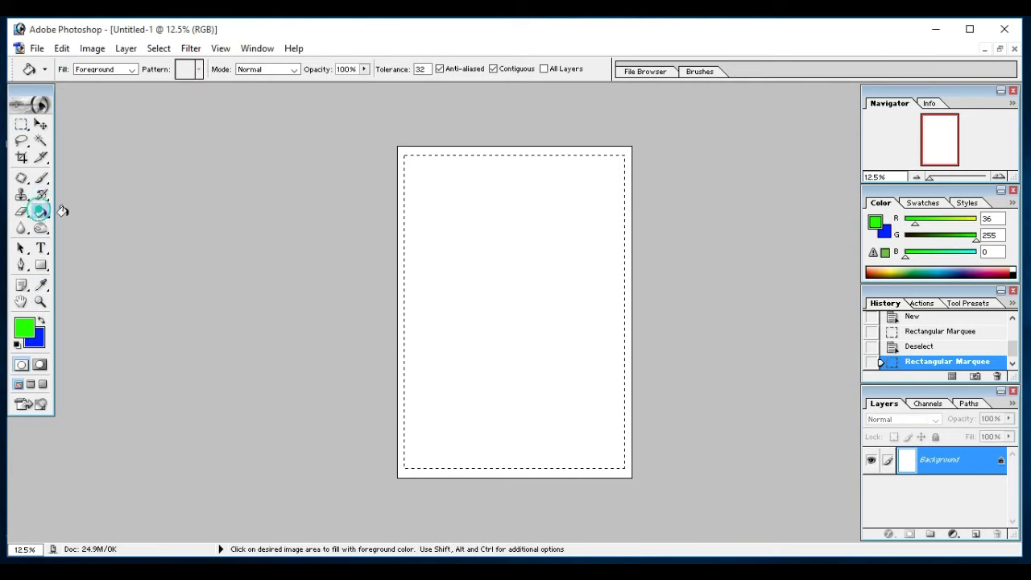
click(519, 240)
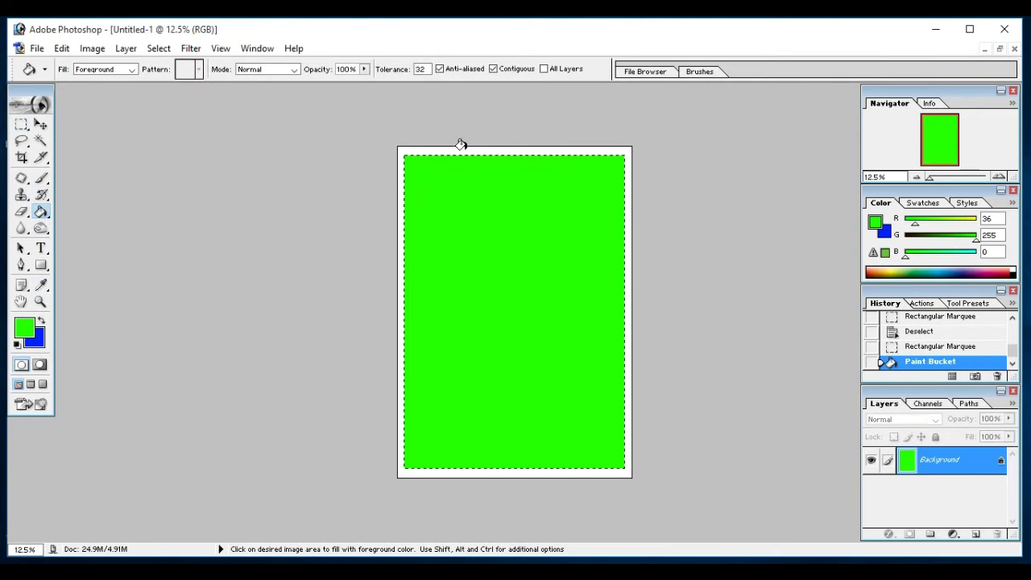
key(ctrl)
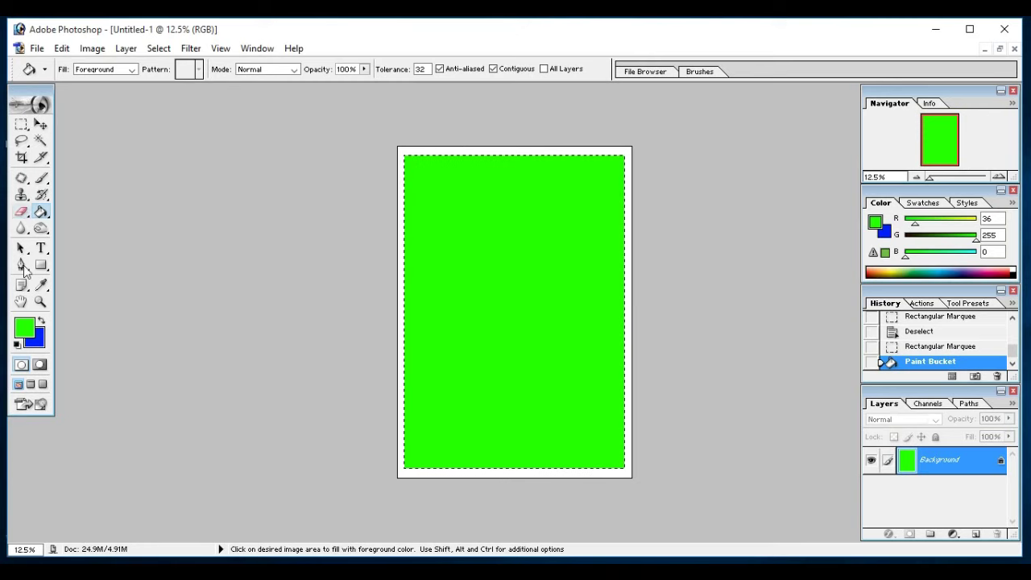
Set the foreground colour to pinkish red FF0042.
click(26, 332)
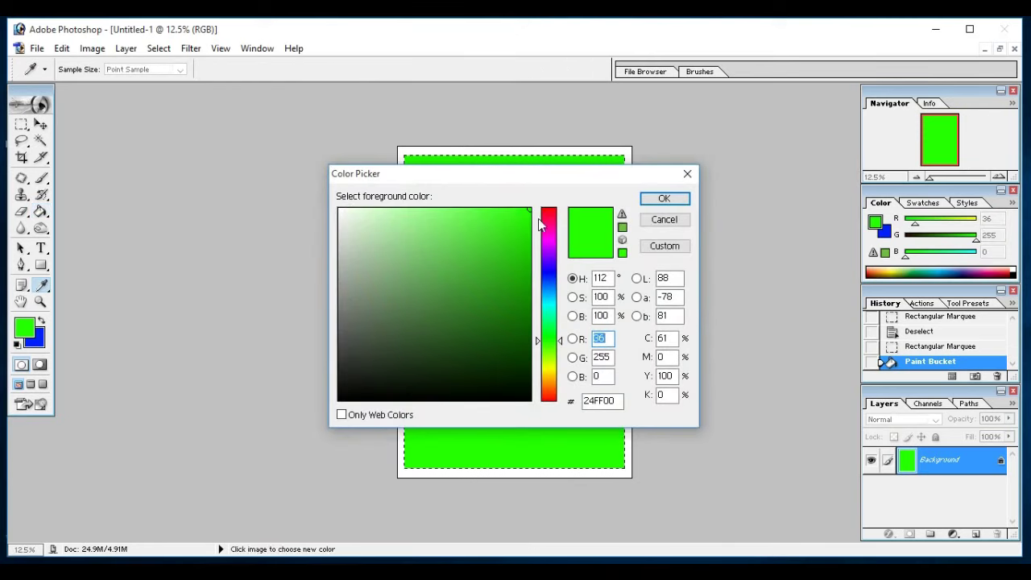
click(550, 216)
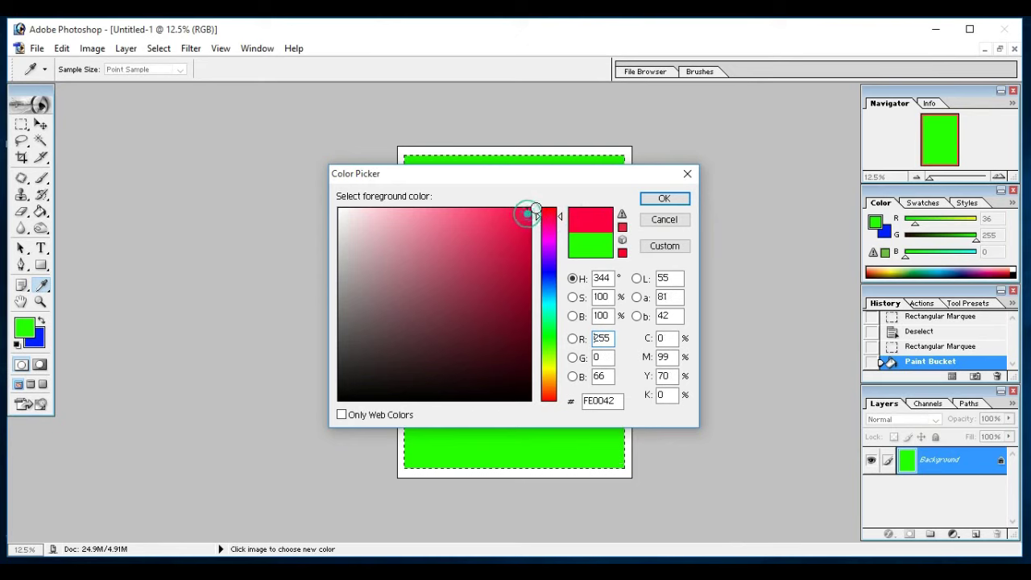
click(670, 199)
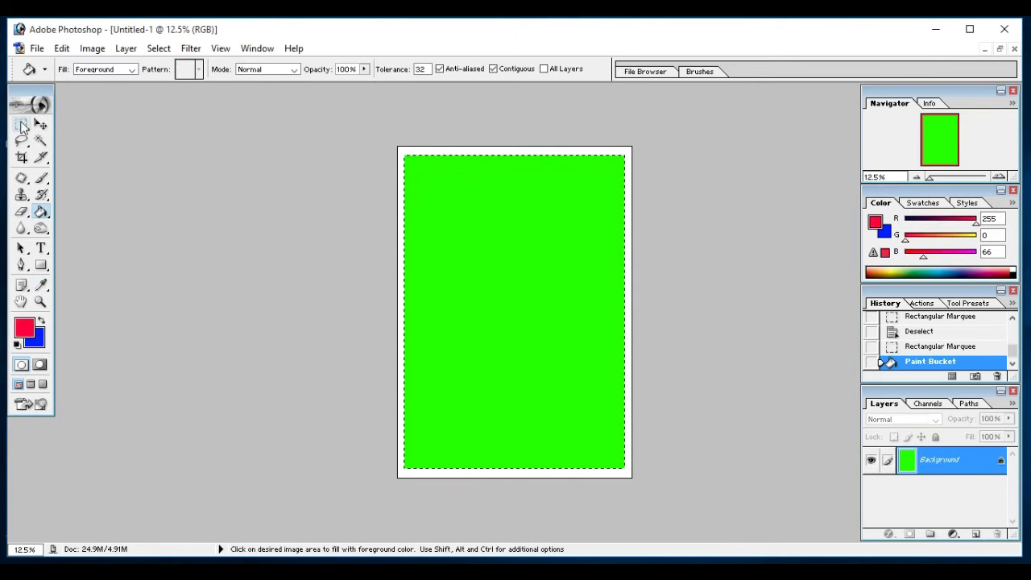
Select an inner rectangle inside the green area and fill it red with the Paint Bucket.
click(21, 124)
click(421, 175)
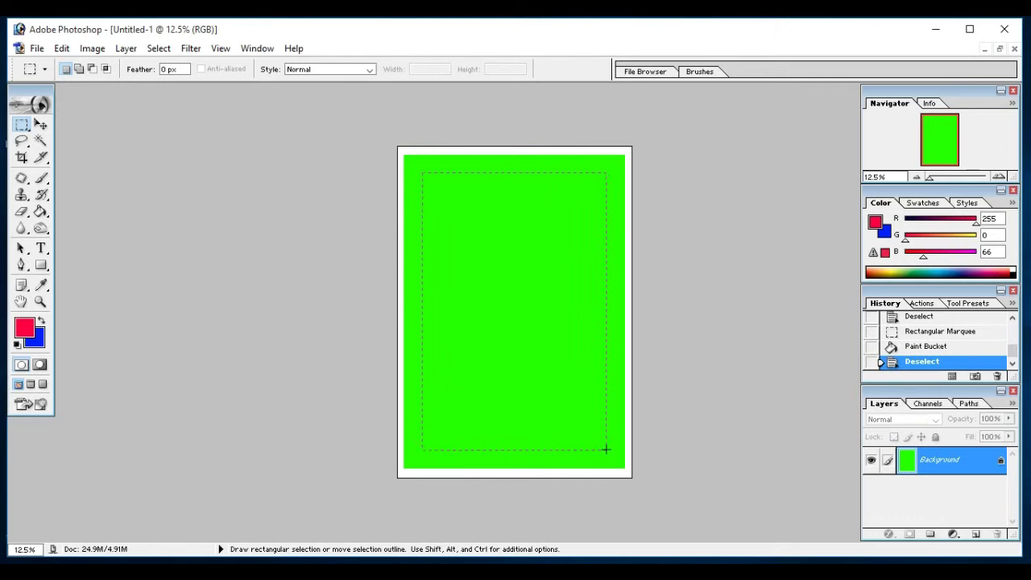
drag(607, 448, 607, 449)
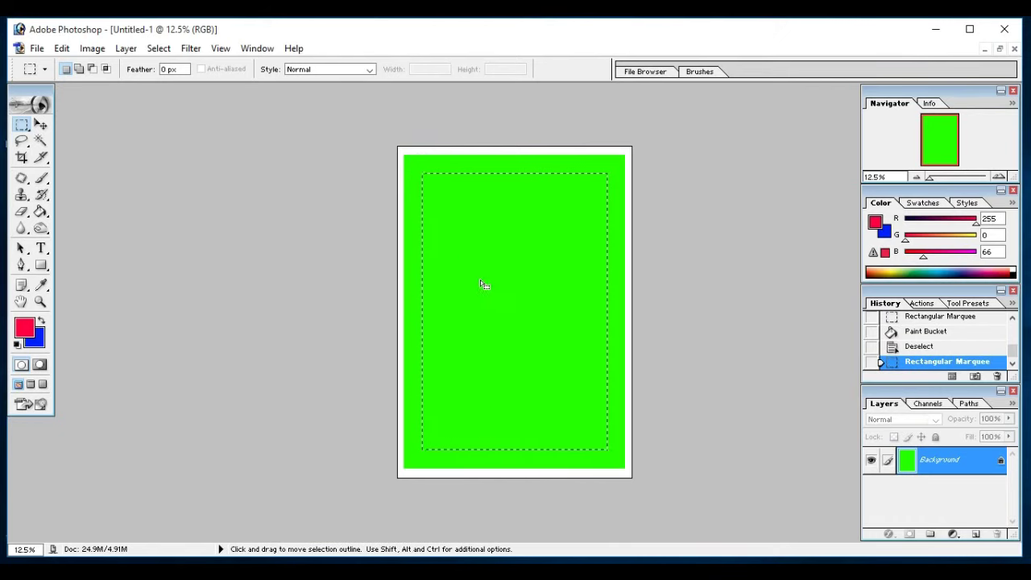
click(40, 212)
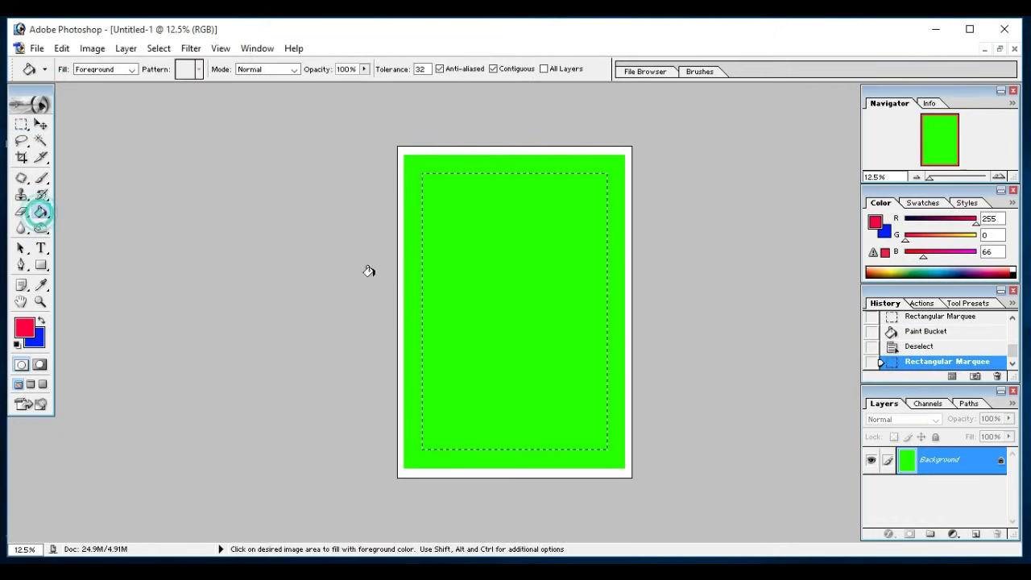
click(473, 298)
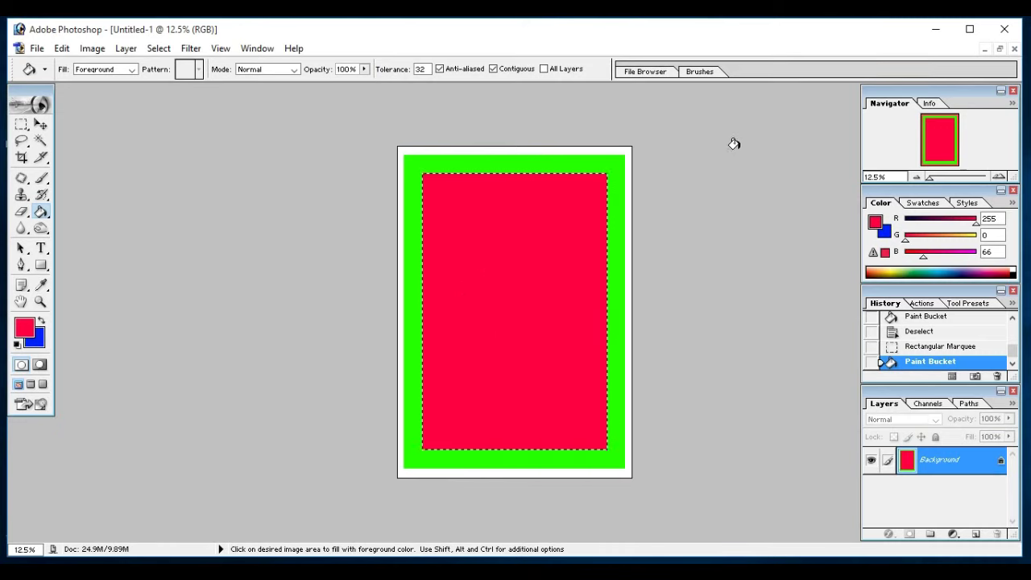
Close Untitled-1 without saving, then open Kanha.png and maximize its window.
click(1014, 49)
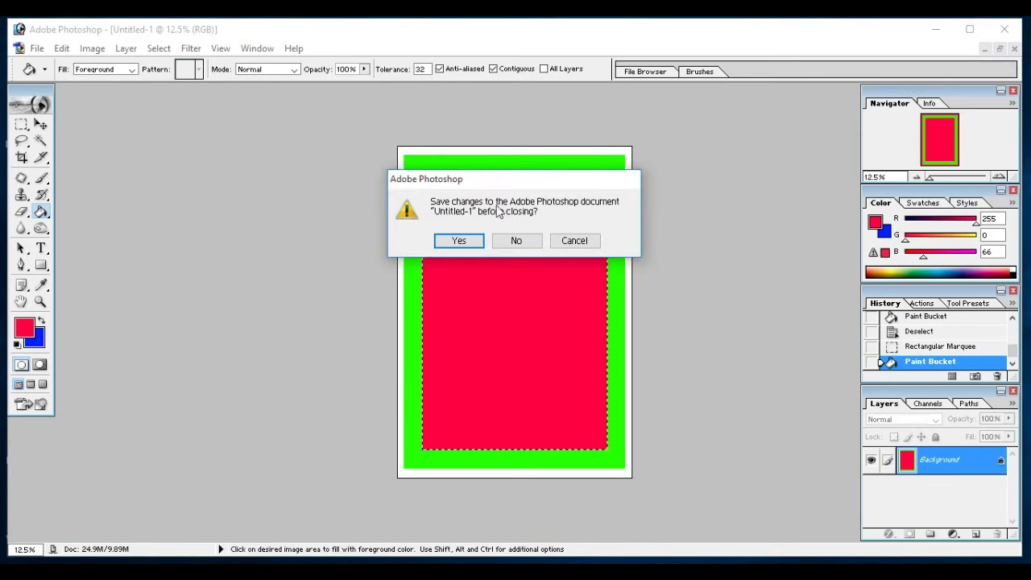
click(501, 243)
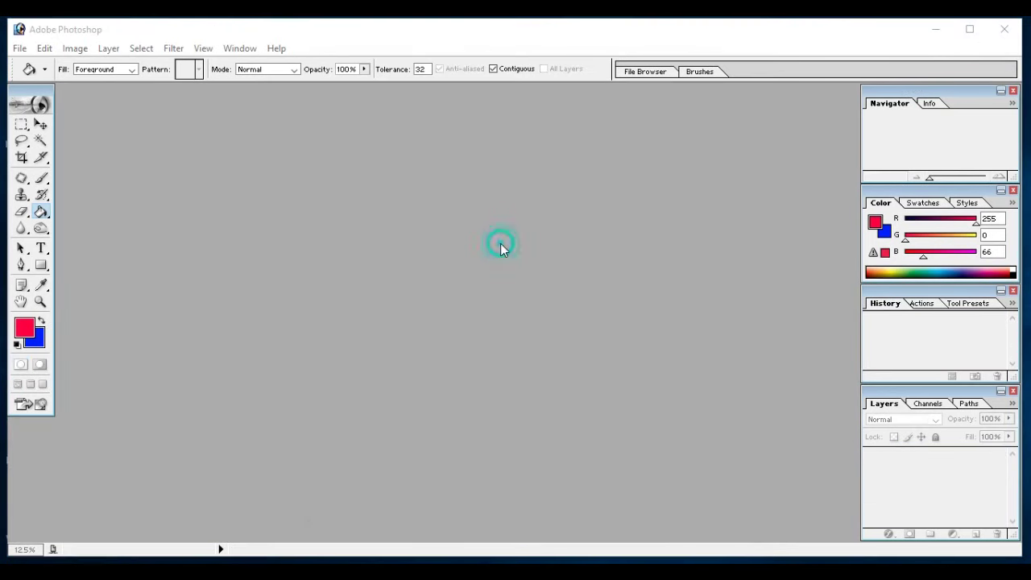
double_click(501, 243)
double_click(576, 147)
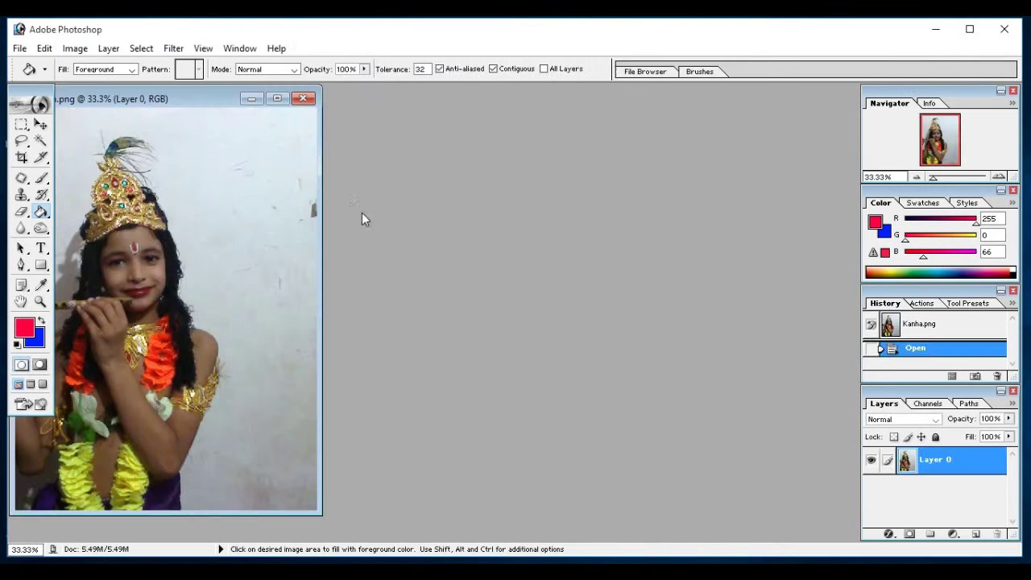
click(278, 99)
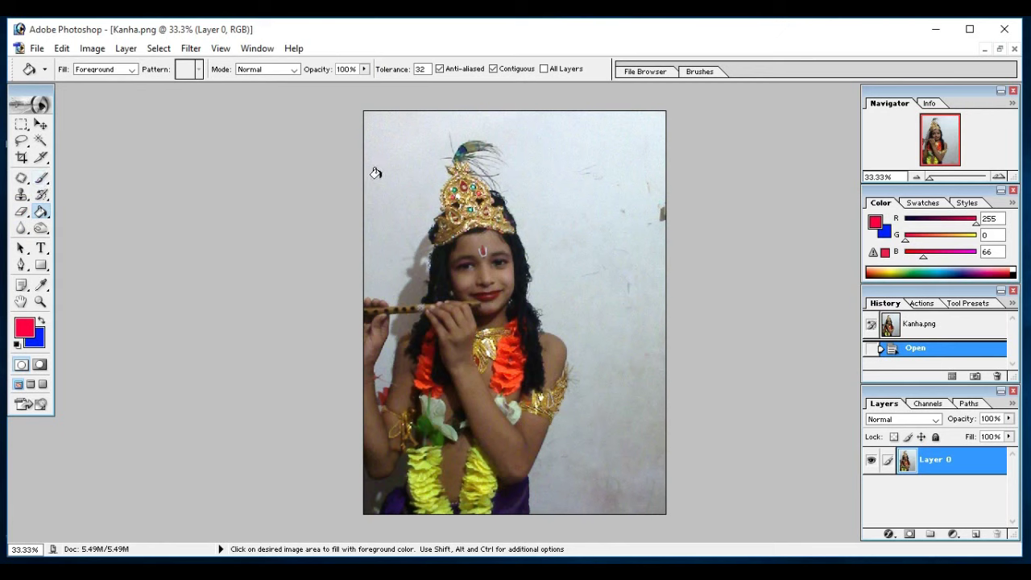
Paint-bucket three areas of the photo's wall red, then undo all three fills.
click(591, 230)
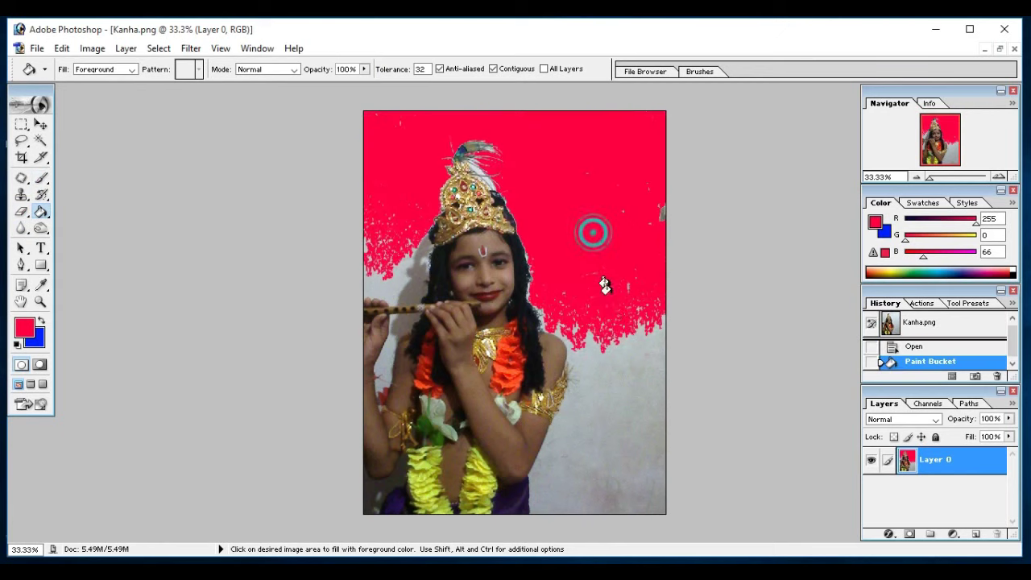
click(626, 379)
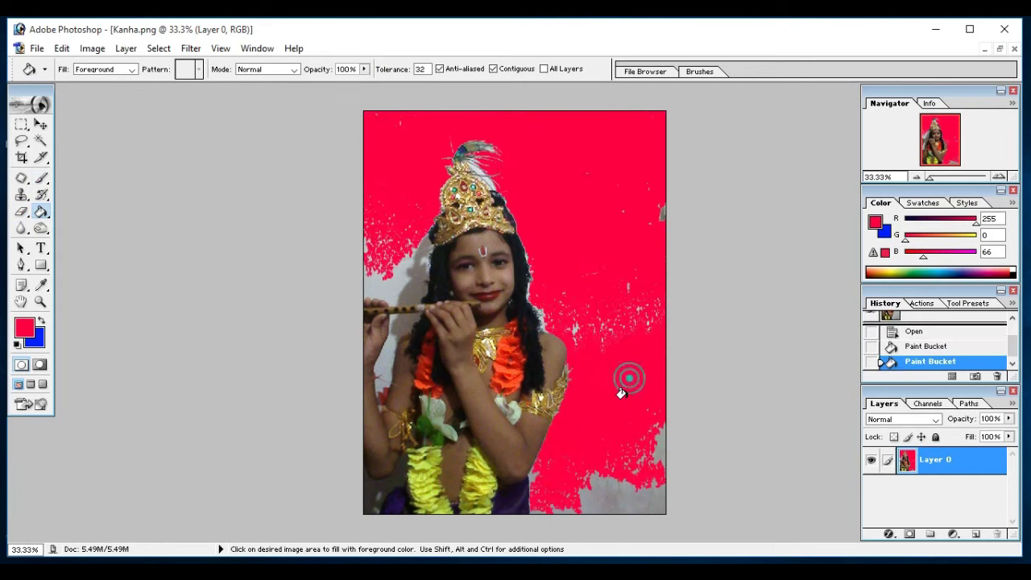
click(630, 488)
key(ctrl+alt+z)
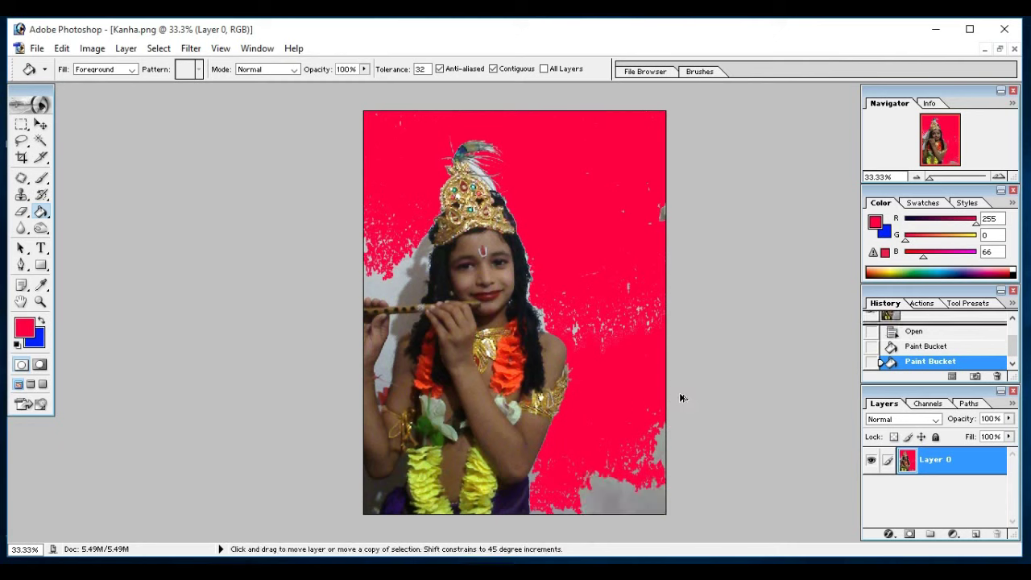
key(ctrl+alt+z)
key(ctrl+alt+z)
key(e)
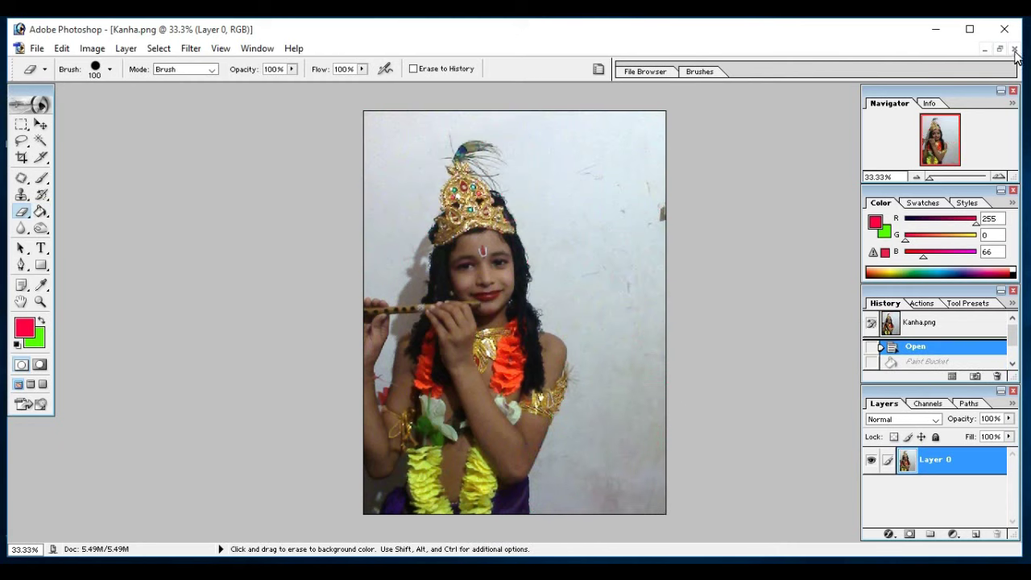
Close Kanha.png without saving and look at the Blur, Sharpen and Smudge variants.
click(1015, 50)
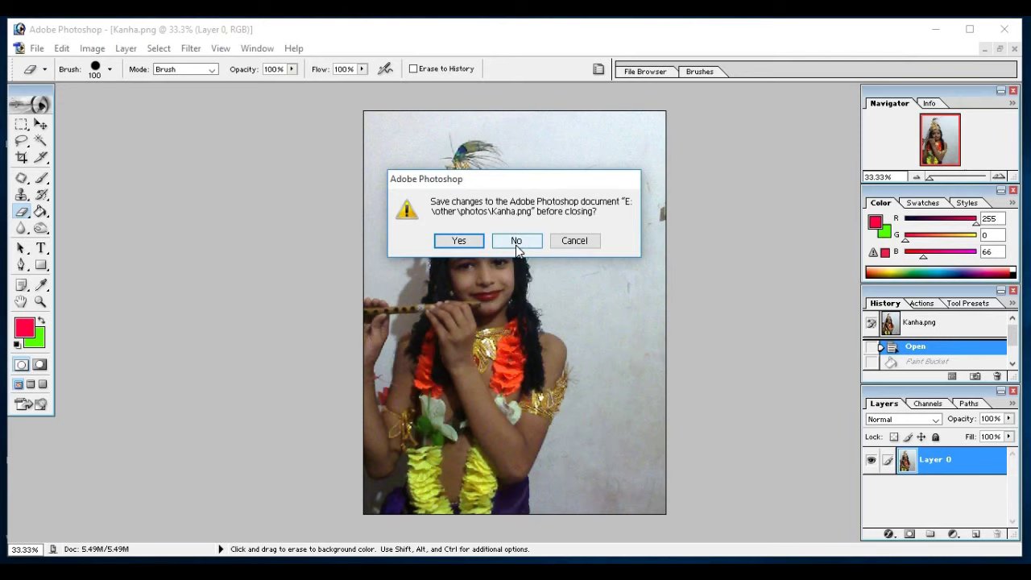
click(513, 242)
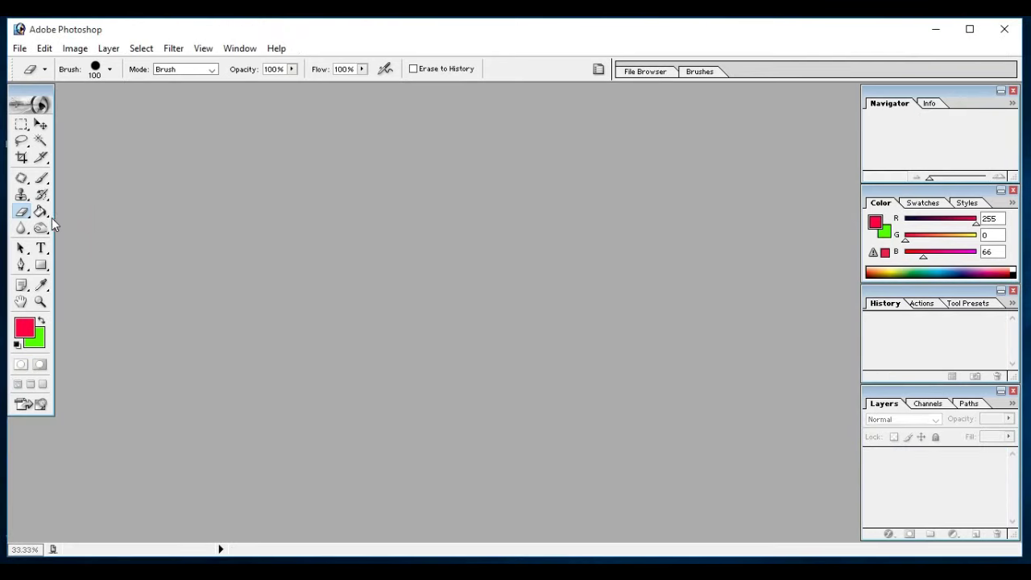
click(22, 229)
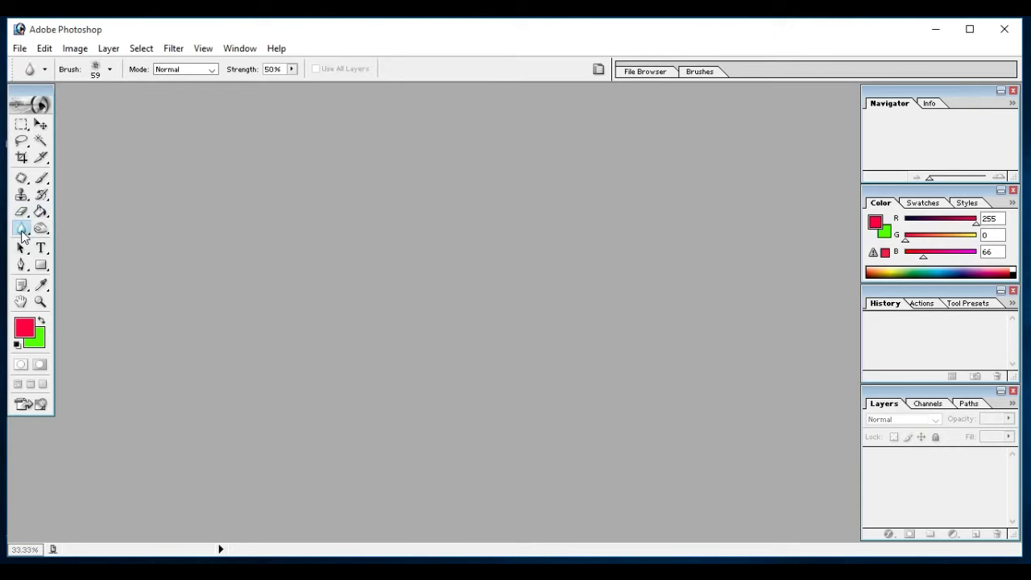
click(24, 231)
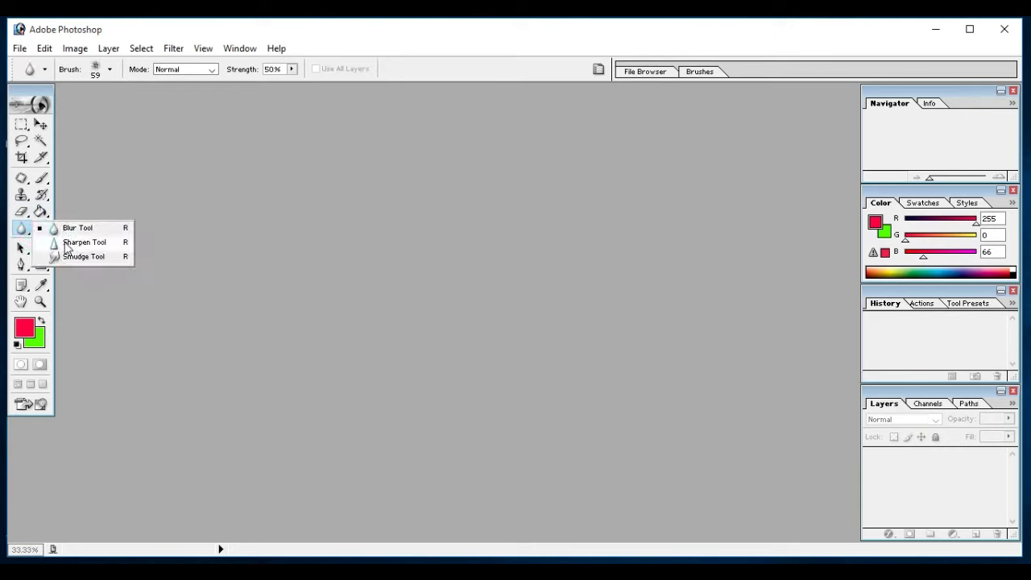
Browse the Dodge and Path Selection tool variants, then quit Photoshop.
click(91, 287)
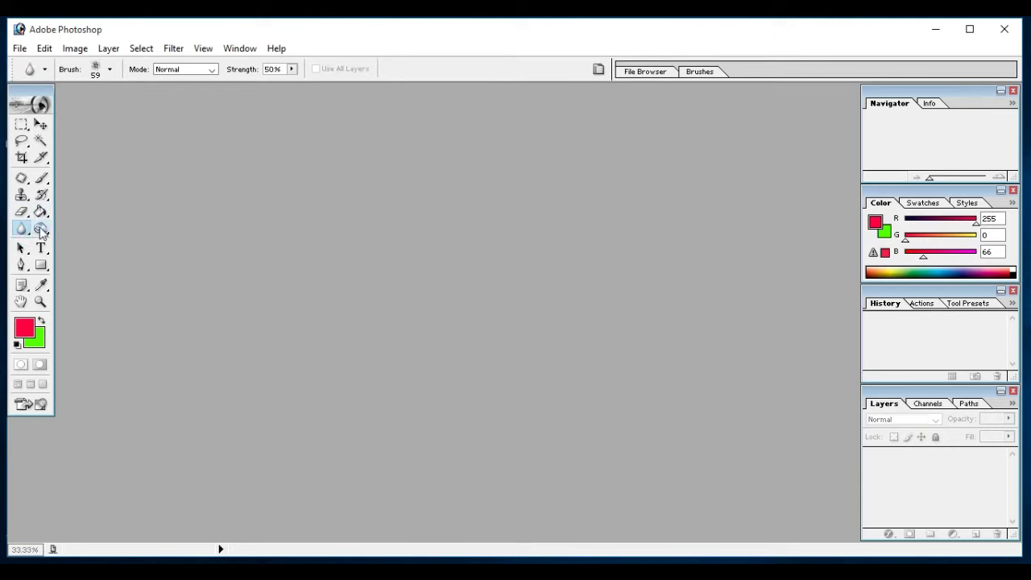
click(41, 229)
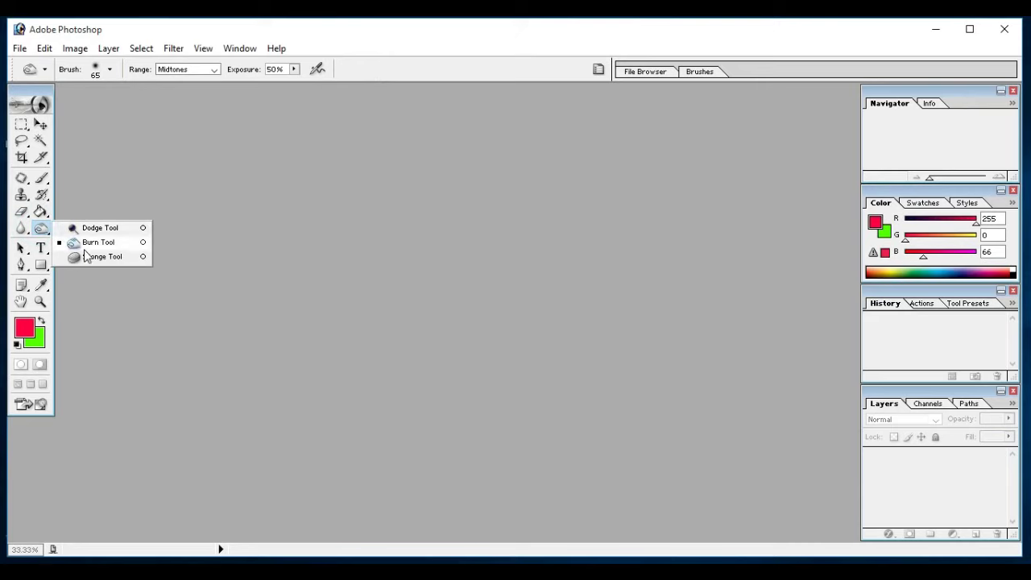
click(22, 249)
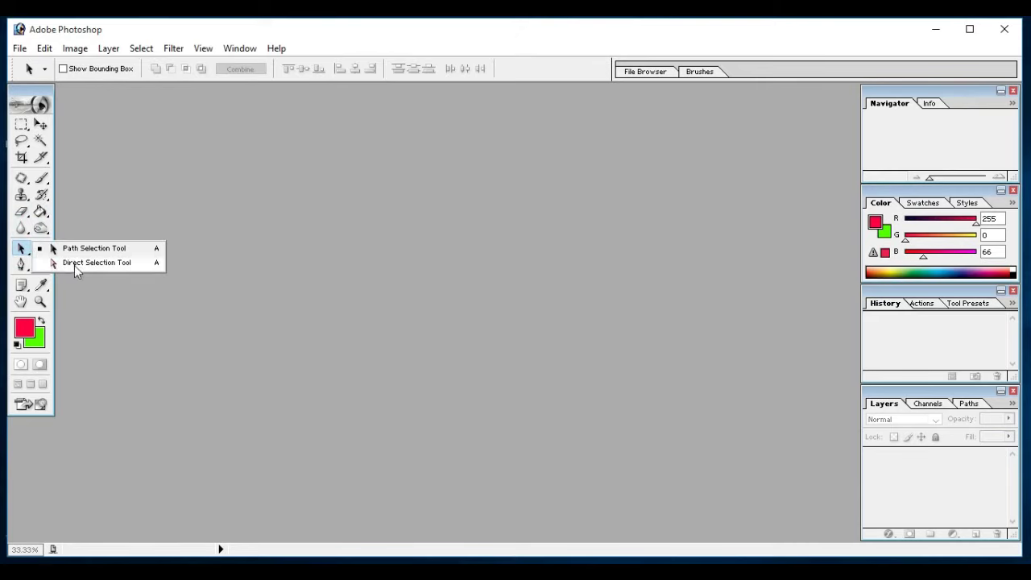
click(81, 287)
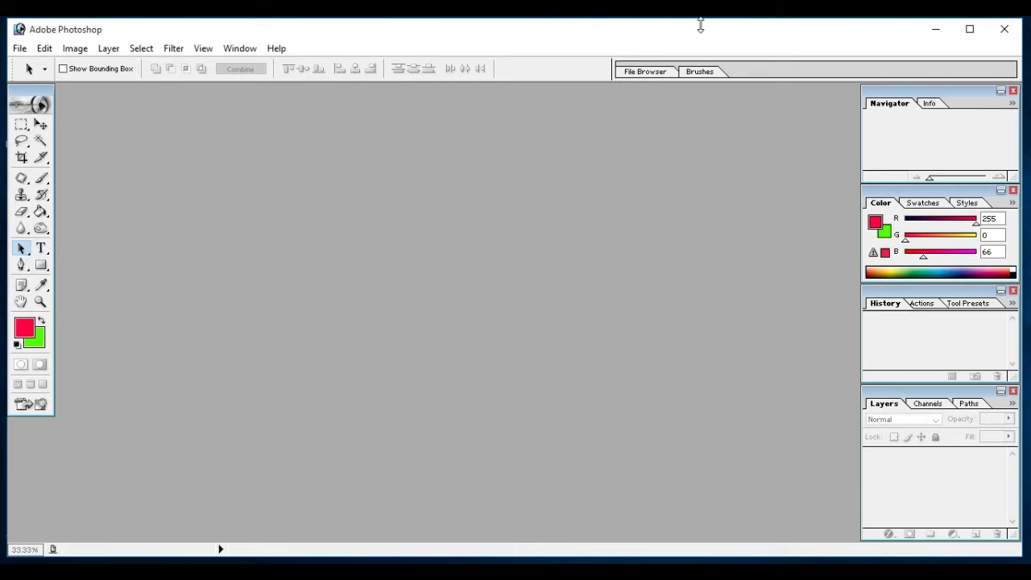
click(1005, 29)
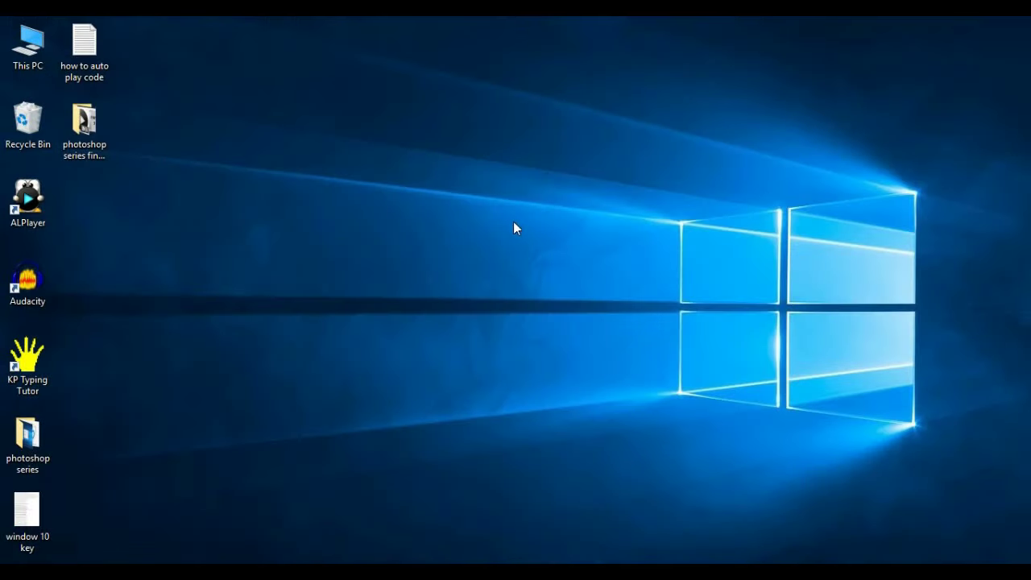